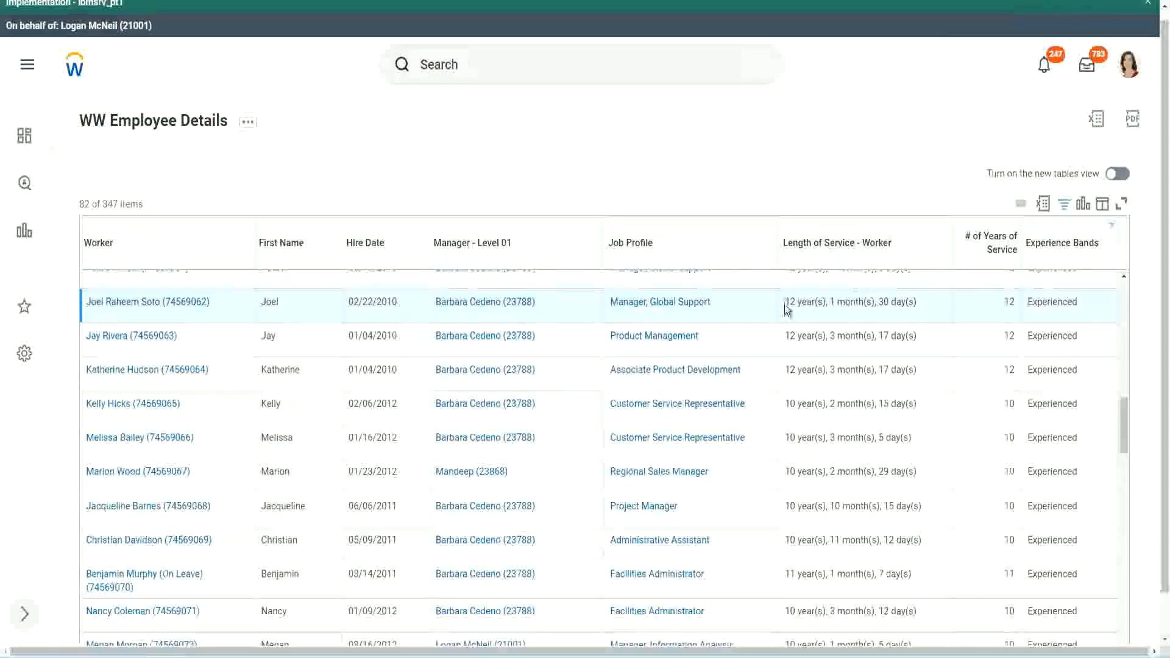
Compare the length of service with the number of years of service for the Manager, Global Support worker hired 02/22/2010
left_click_drag(784, 302, 790, 303)
left_click(823, 300)
double_click(790, 302)
double_click(832, 301)
double_click(885, 302)
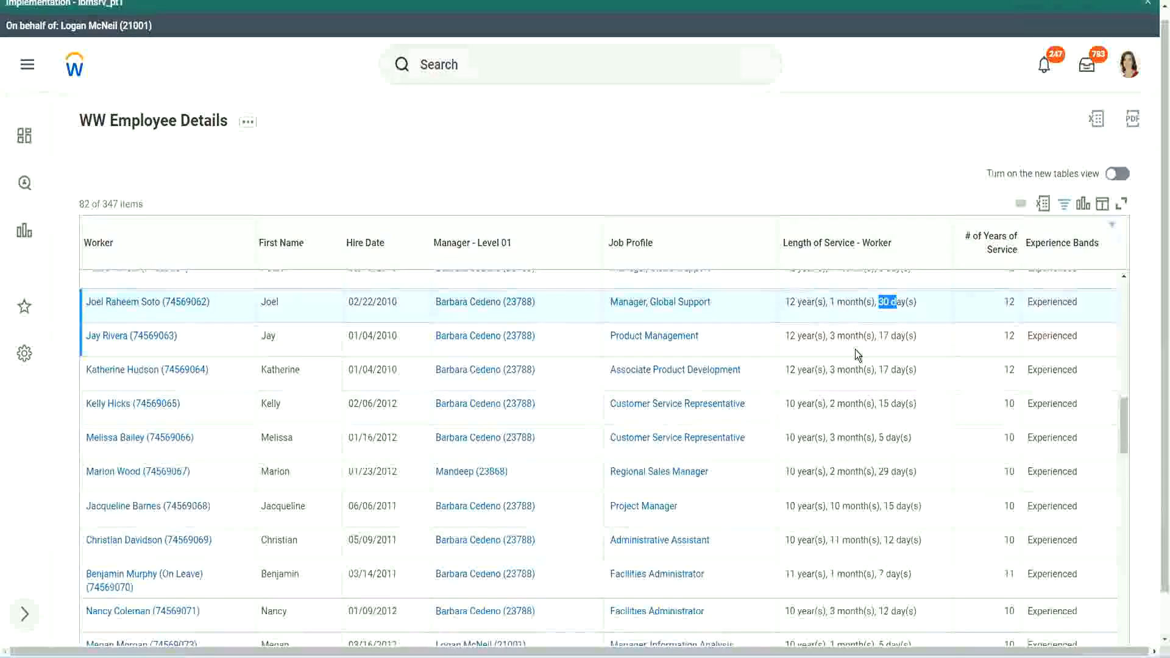
double_click(1013, 301)
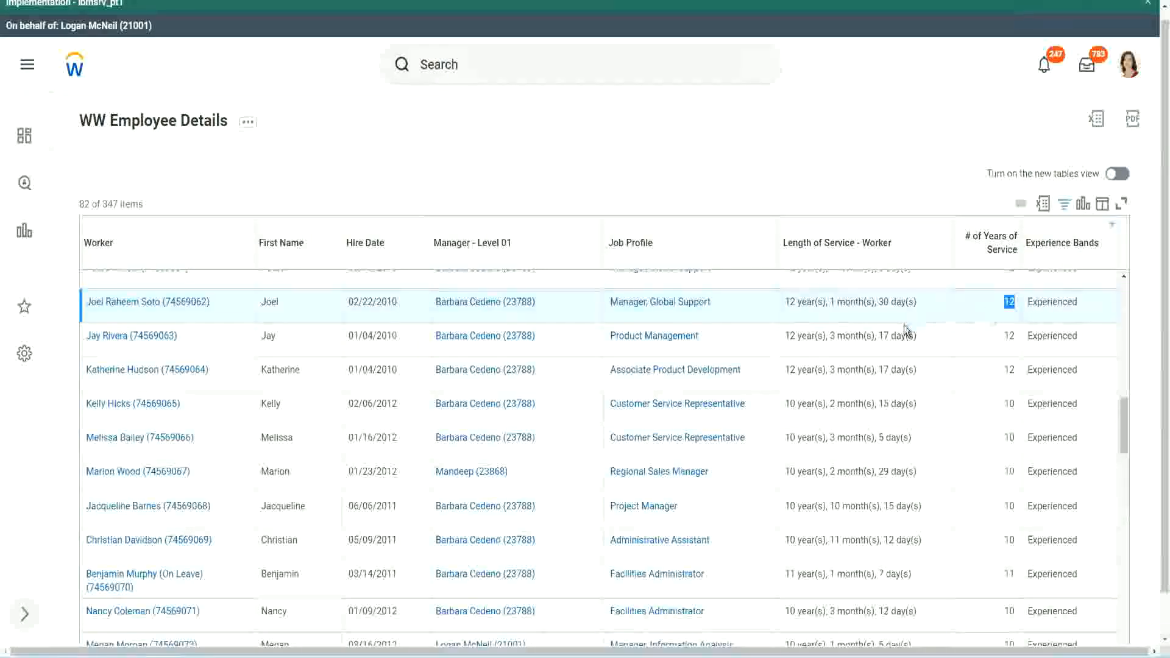
Check the years, months and days of service against the number of years for the Administrative Assistant hired 05/09/2011
left_click(803, 540)
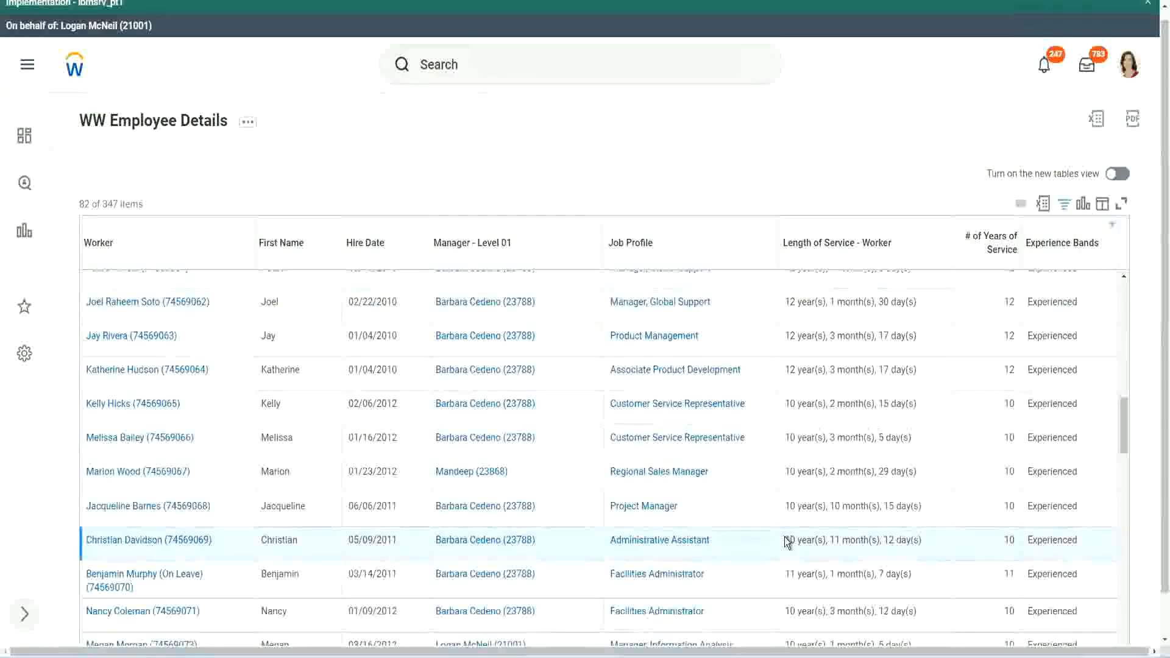
double_click(834, 540)
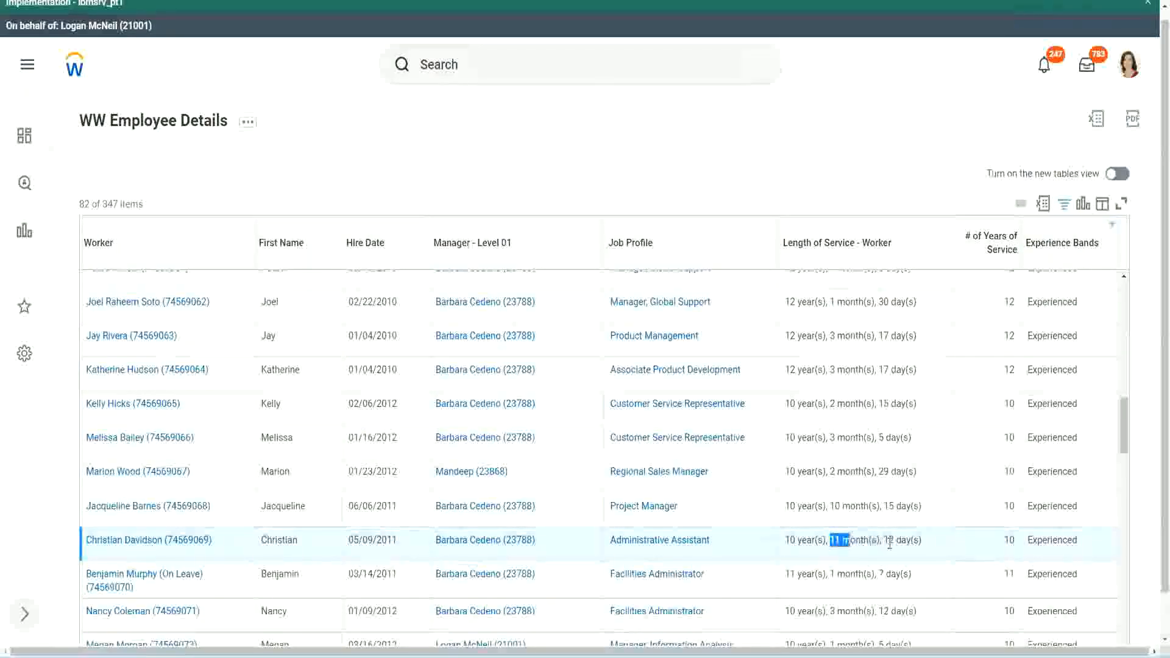
double_click(890, 540)
left_click(908, 540)
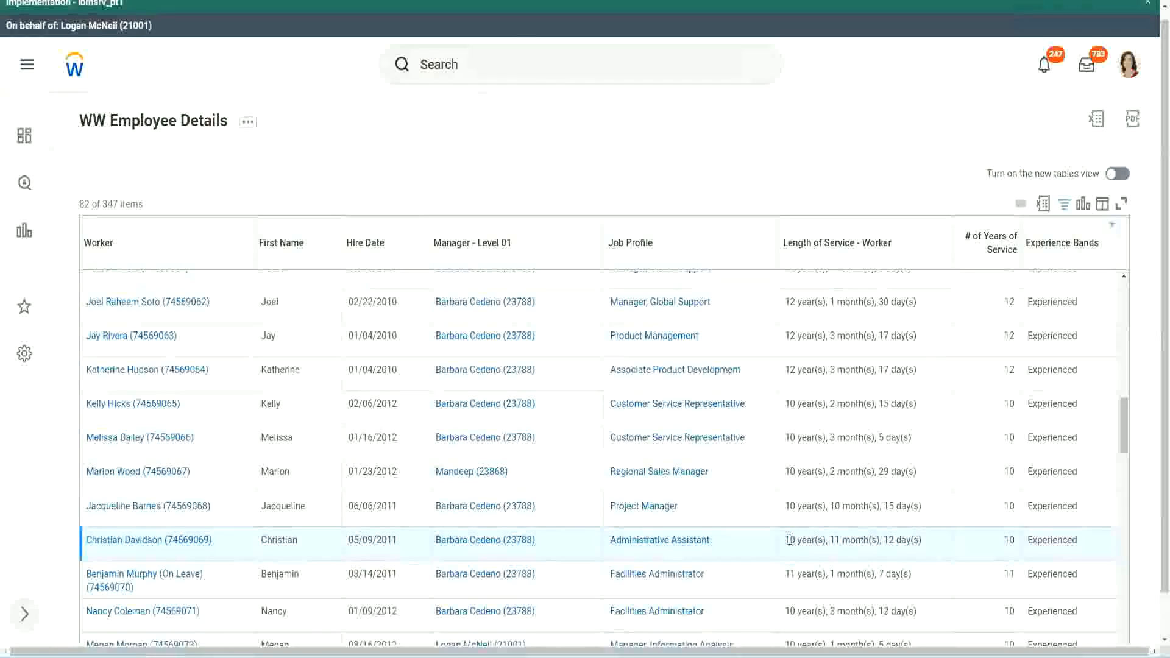
double_click(1009, 540)
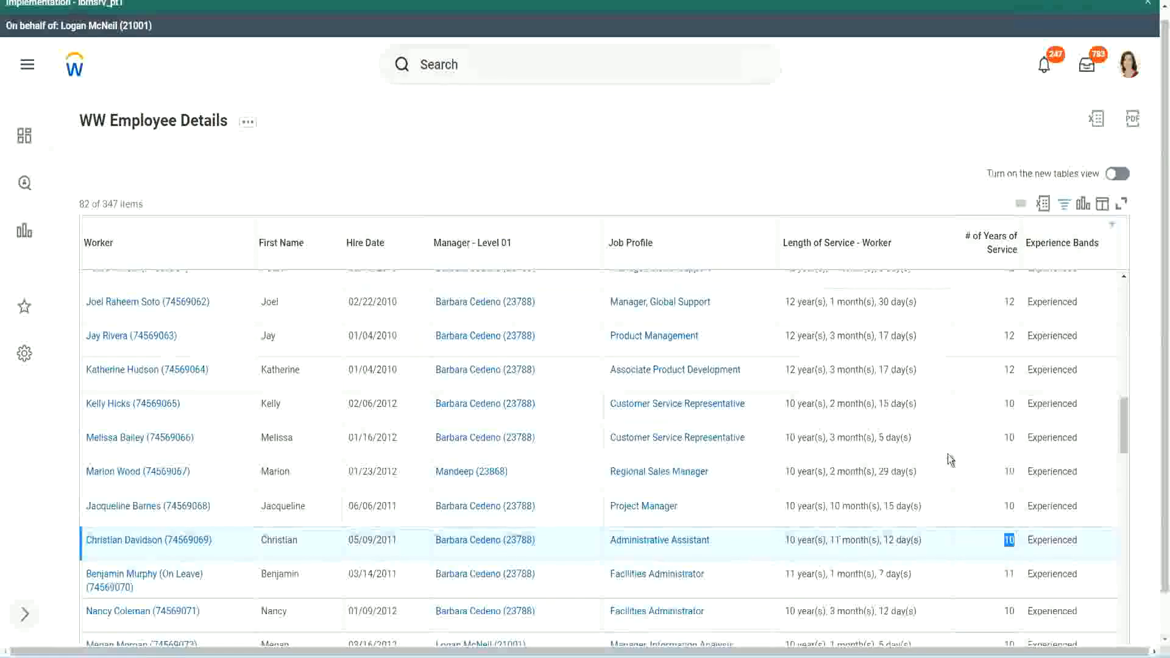
left_click(1005, 373)
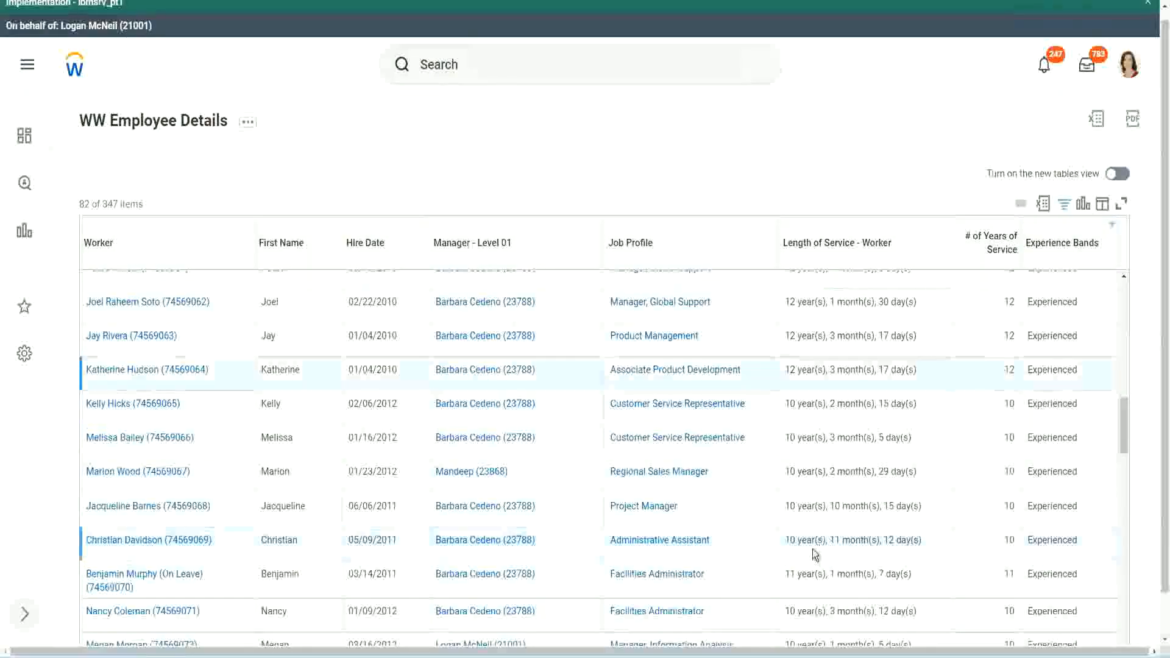
double_click(790, 540)
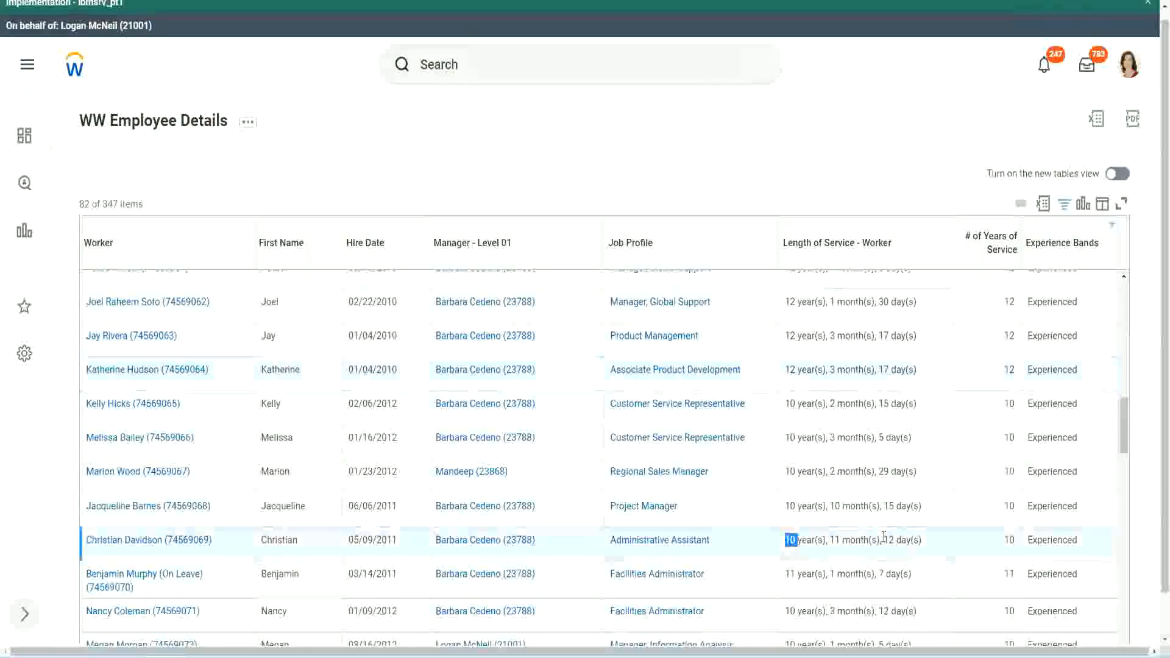
left_click(883, 536)
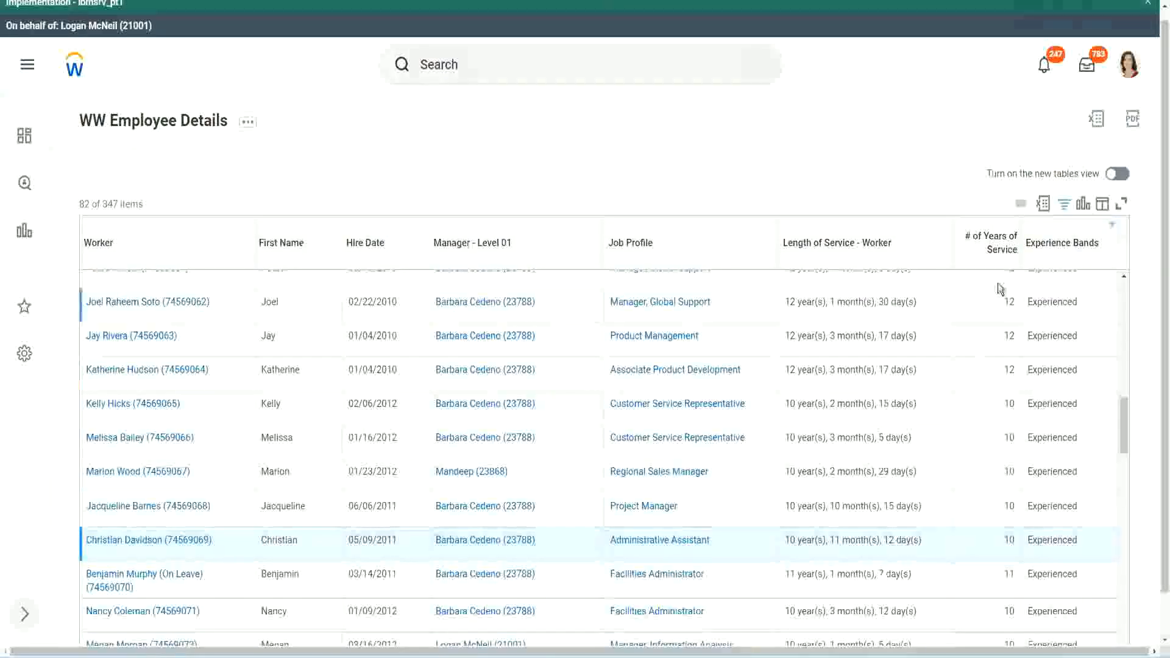
Compare how the service lengths of the Global Support manager, Administrative Assistant and Project Manager convert into whole years
left_click_drag(1003, 301, 1016, 306)
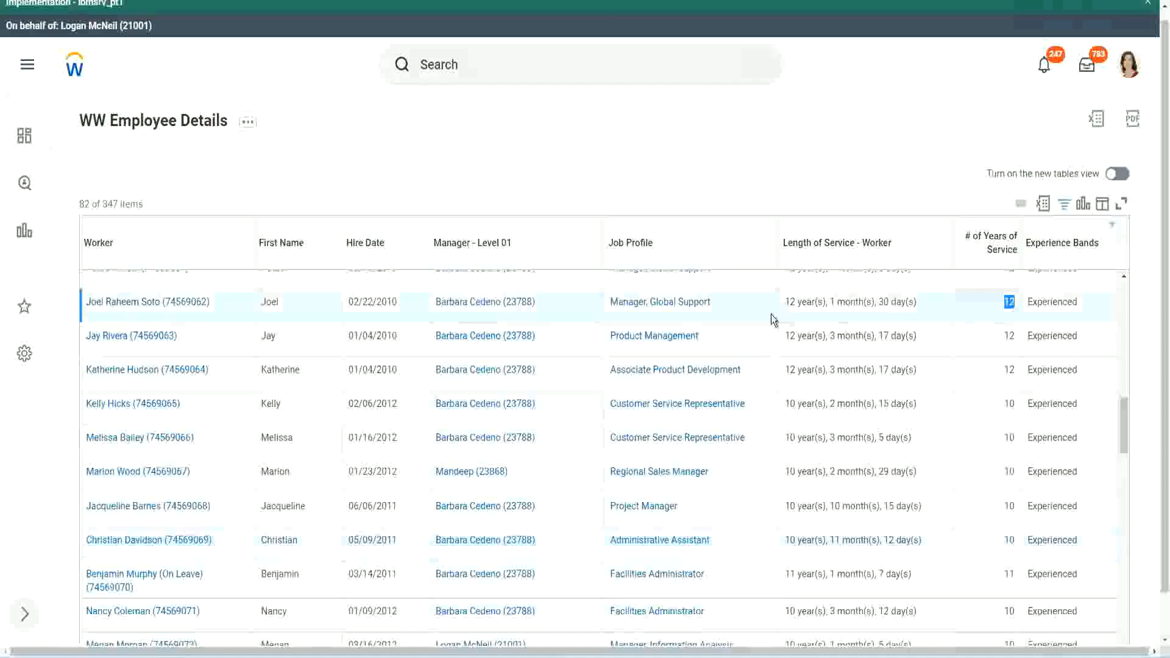
left_click_drag(785, 305, 934, 301)
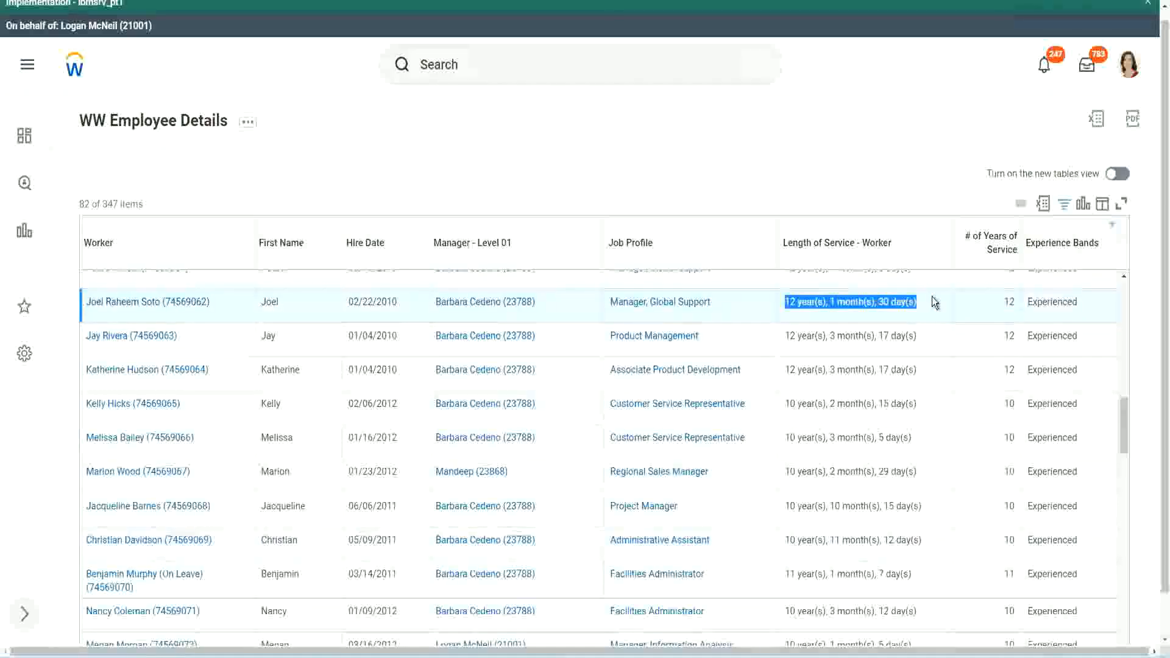
left_click(908, 538)
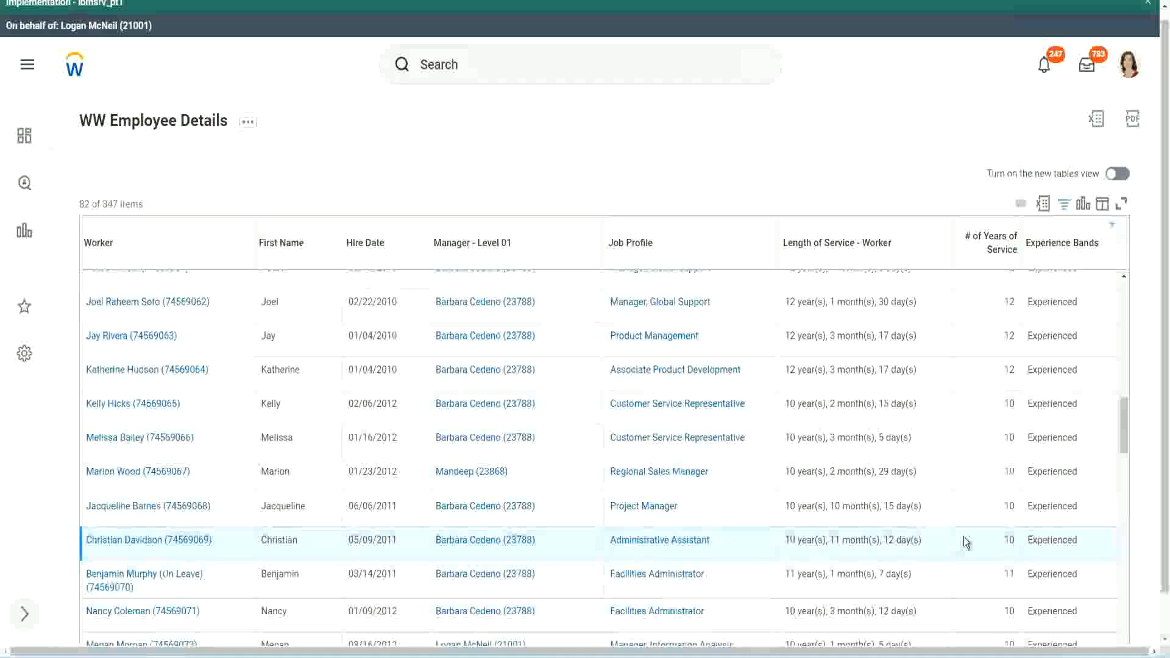
double_click(1010, 539)
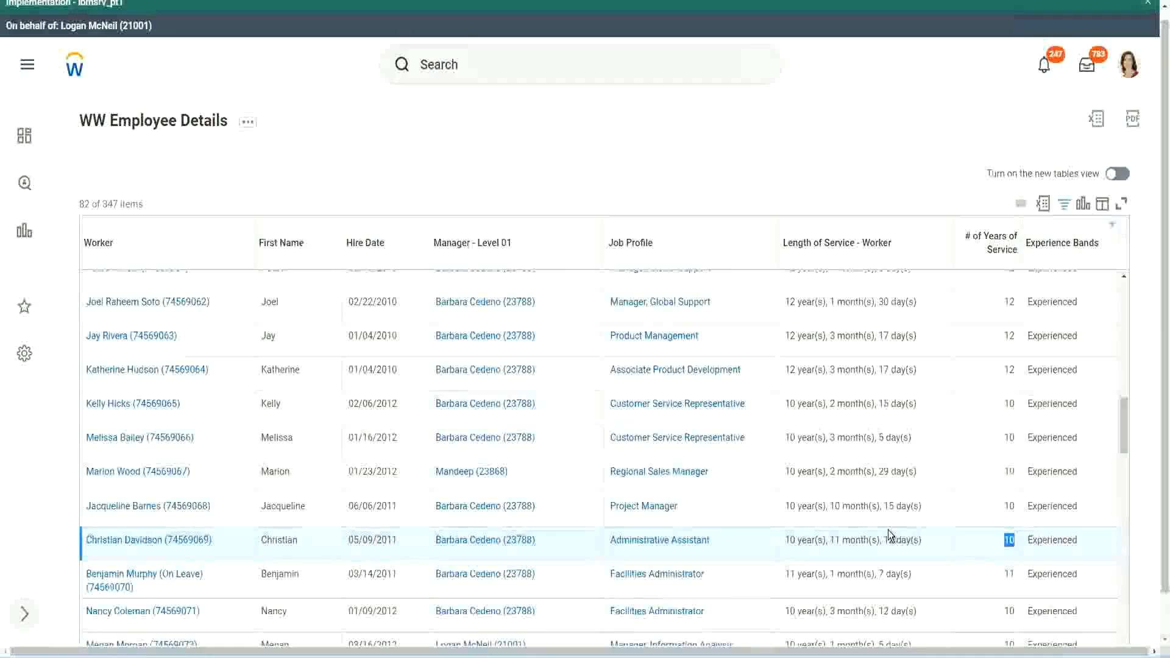
left_click(966, 544)
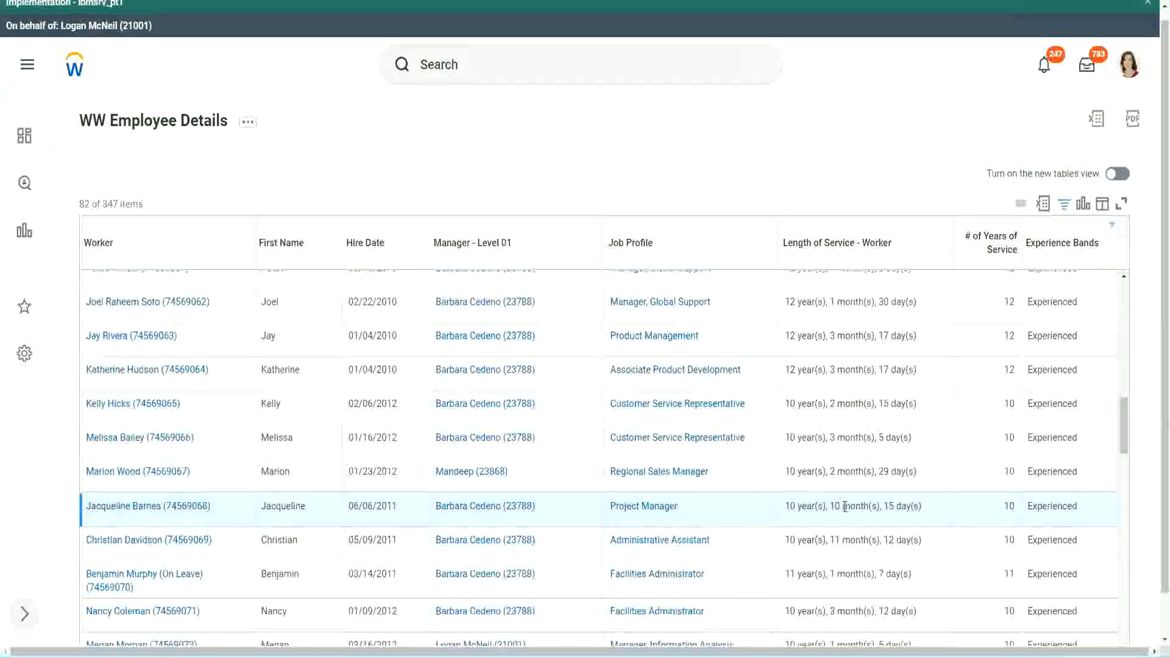
double_click(835, 506)
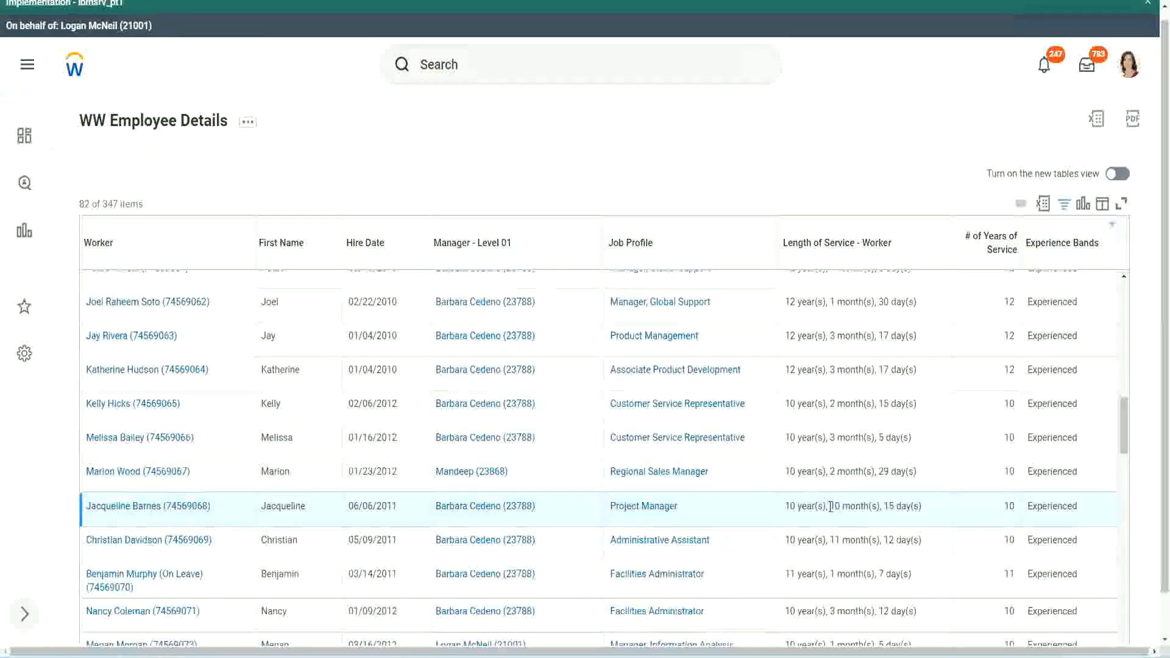
left_click(874, 506)
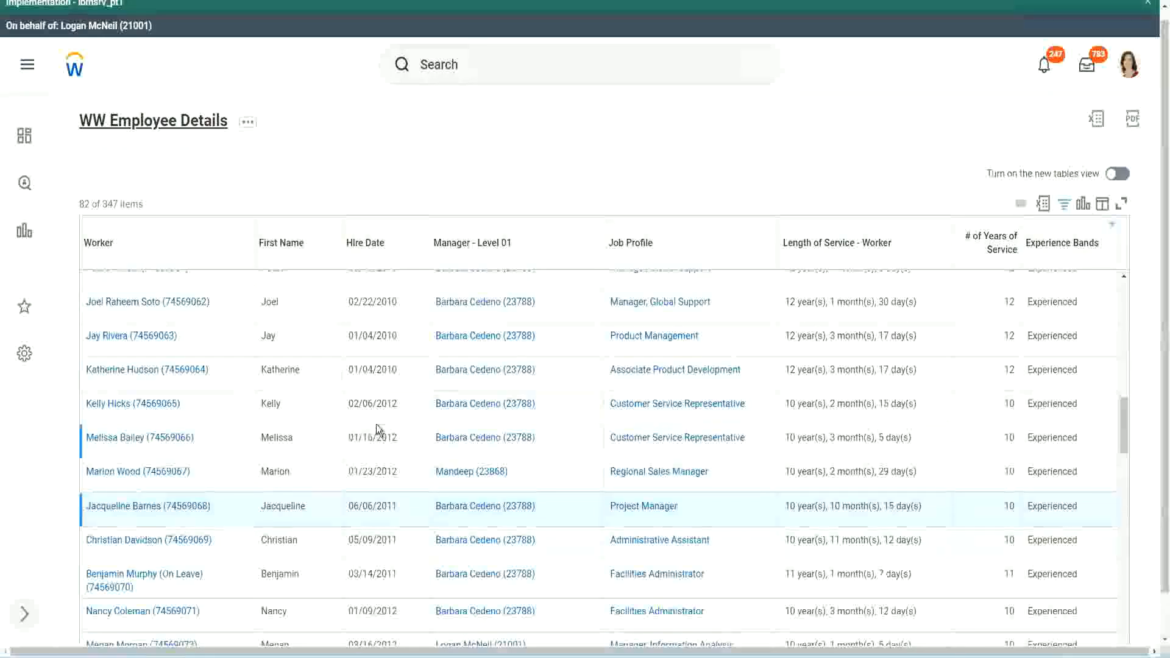
Open the report's calculated field CF-WW-Eval Exp-Derive Experience Bands from Years of Service in a new tab and dismiss the environment banner
scroll(384, 423, "down", 4)
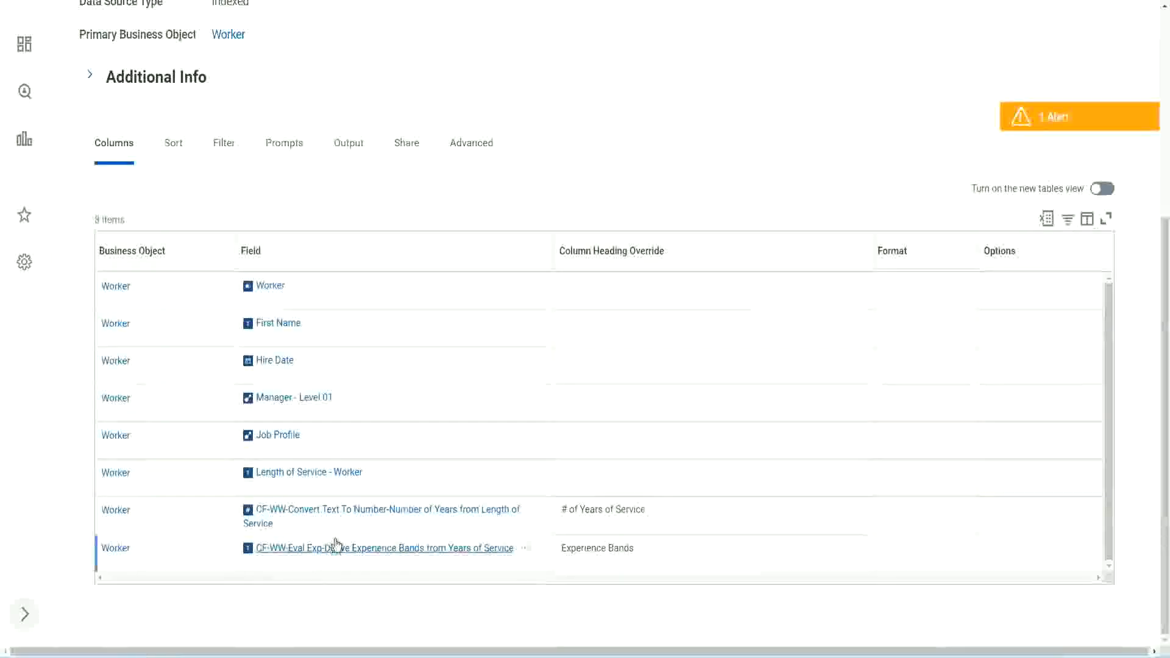
right_click(317, 552)
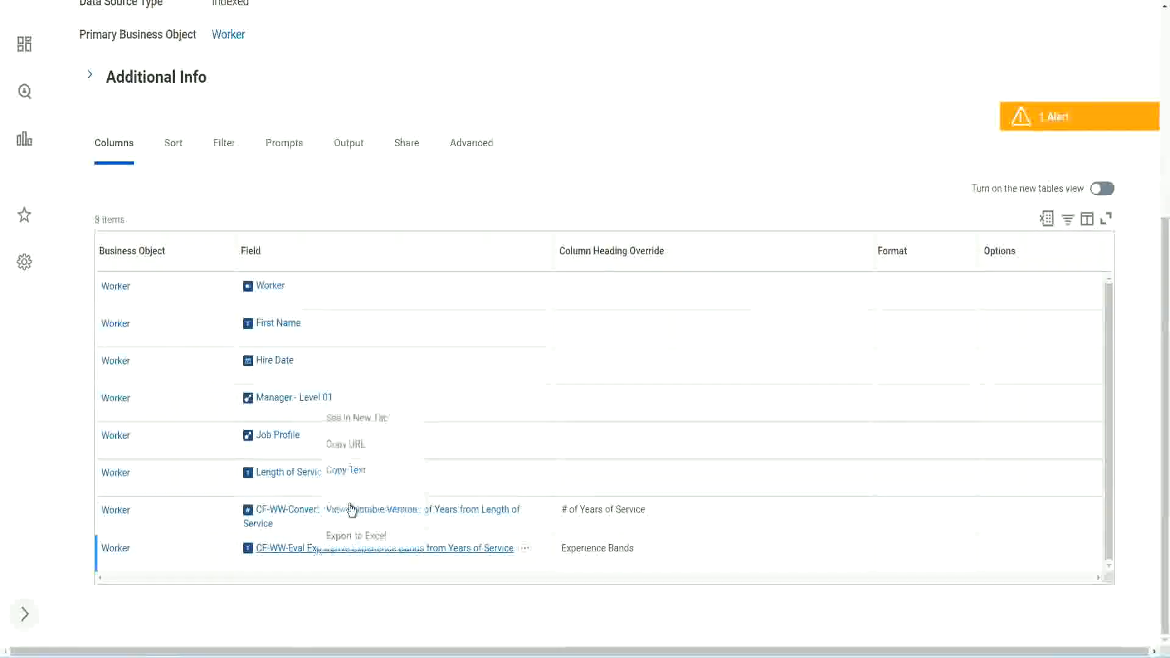
left_click(370, 417)
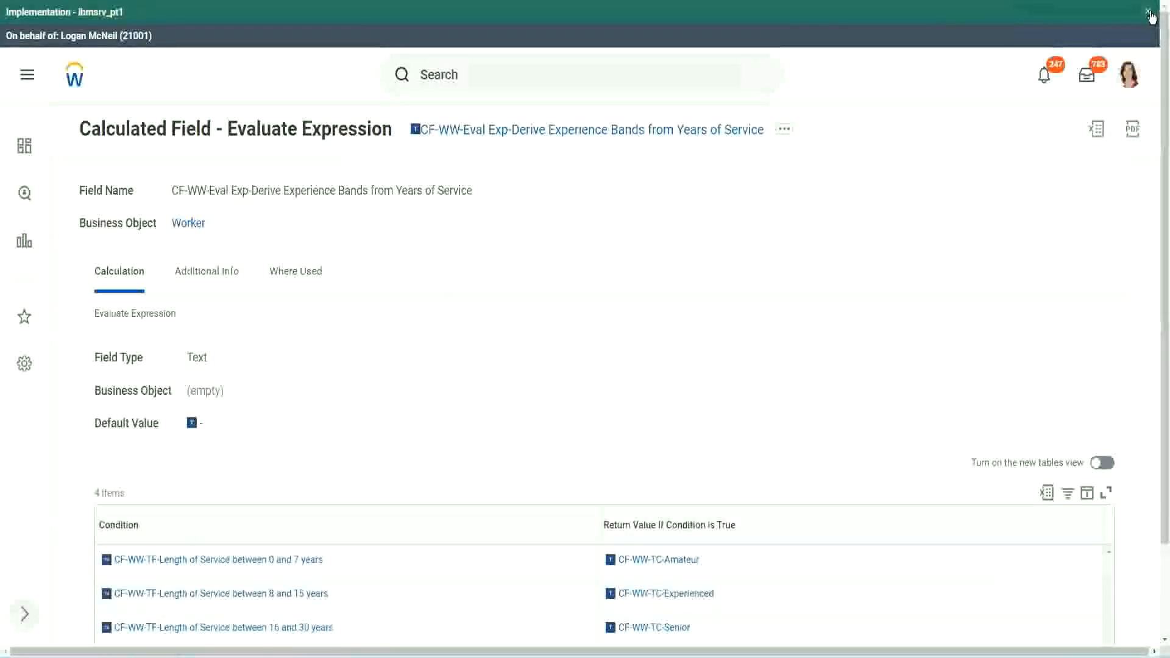
left_click(1148, 12)
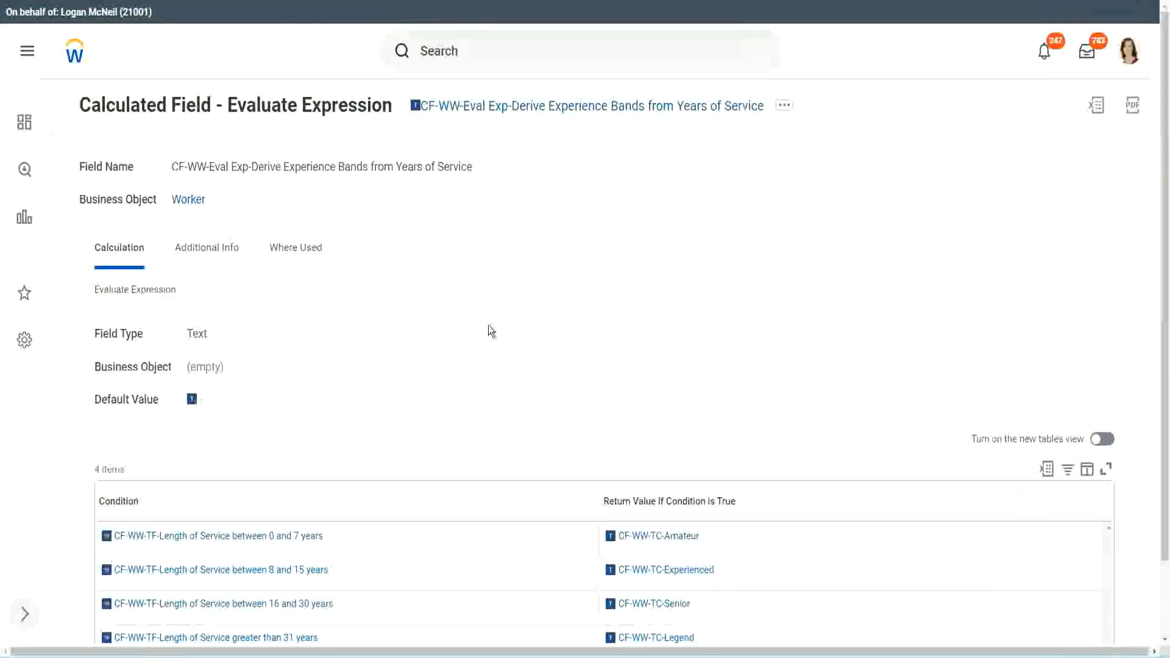
Review the calculated field's conditions and return values, and copy the calculated field's name
scroll(488, 325, "down", 1)
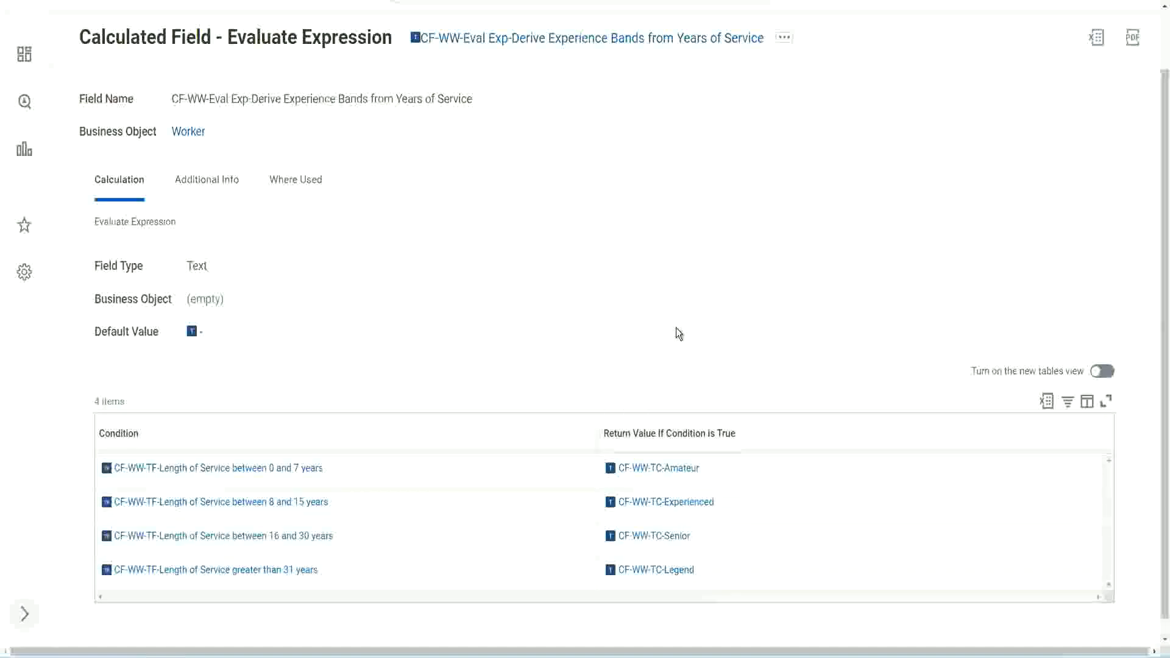
left_click(530, 430)
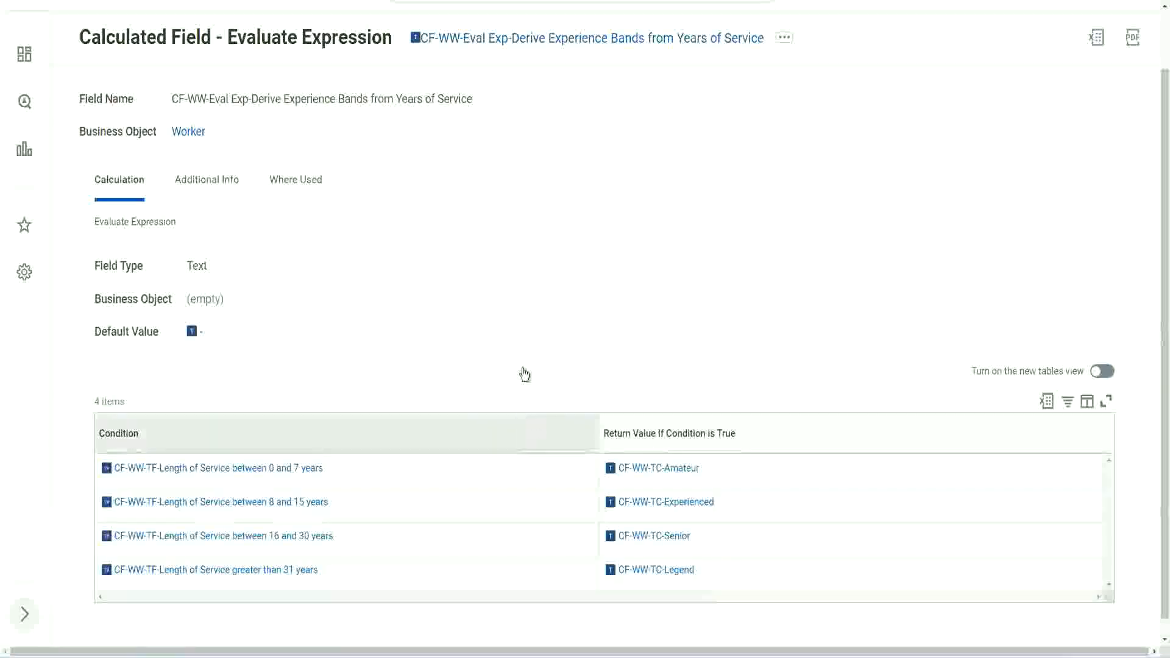
left_click(524, 281)
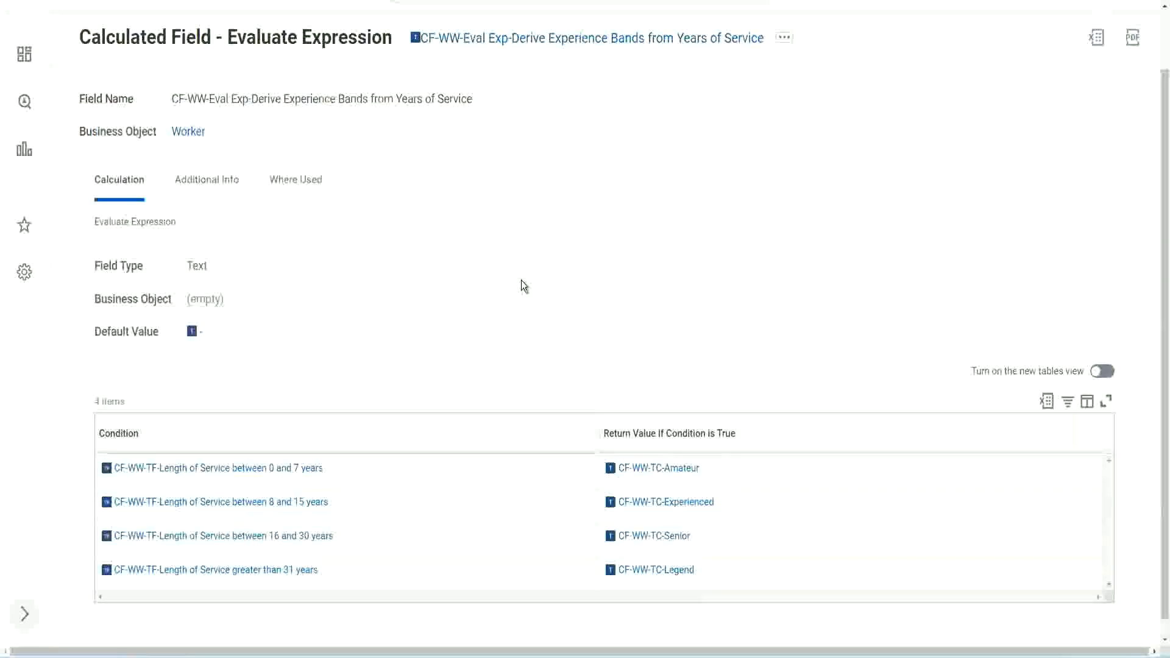
right_click(516, 44)
left_click(539, 109)
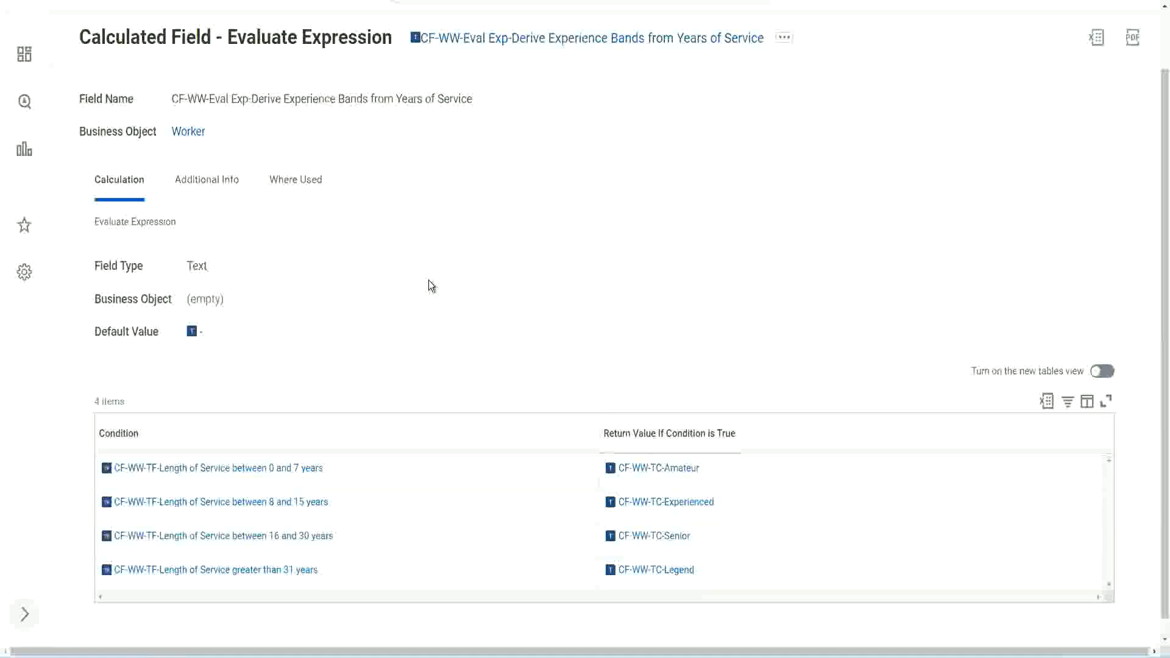
Return to the WW Employee Details report definition, search for "create cal field" and open the Create Calculated Field task
scroll(455, 242, "up", 2)
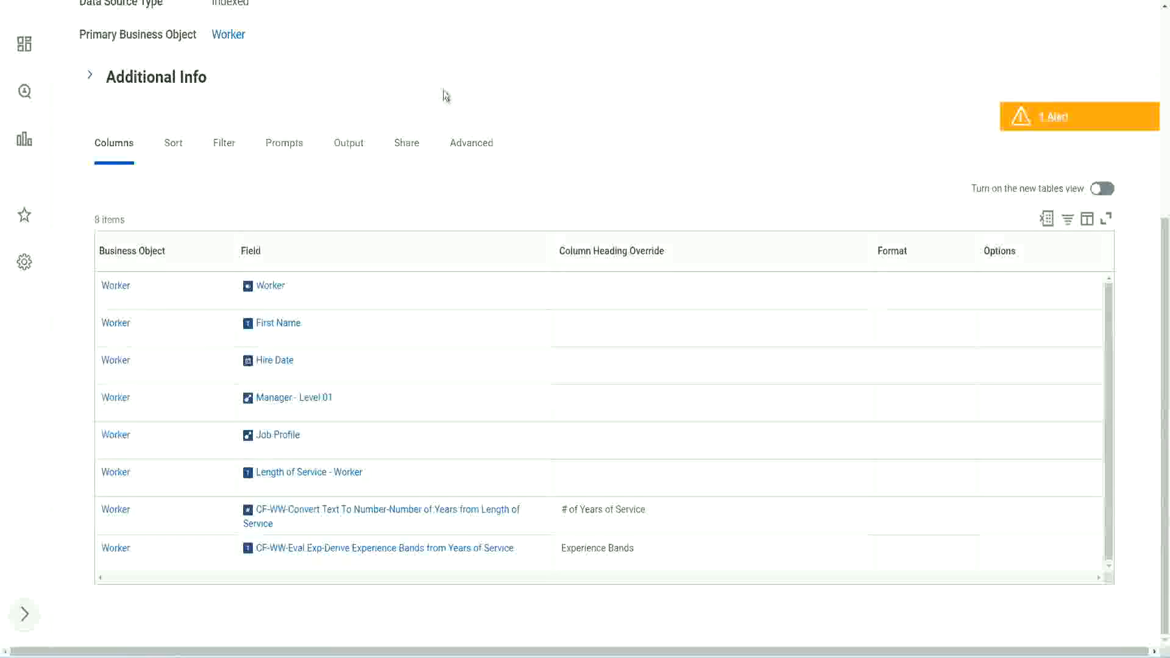
scroll(439, 94, "up", 5)
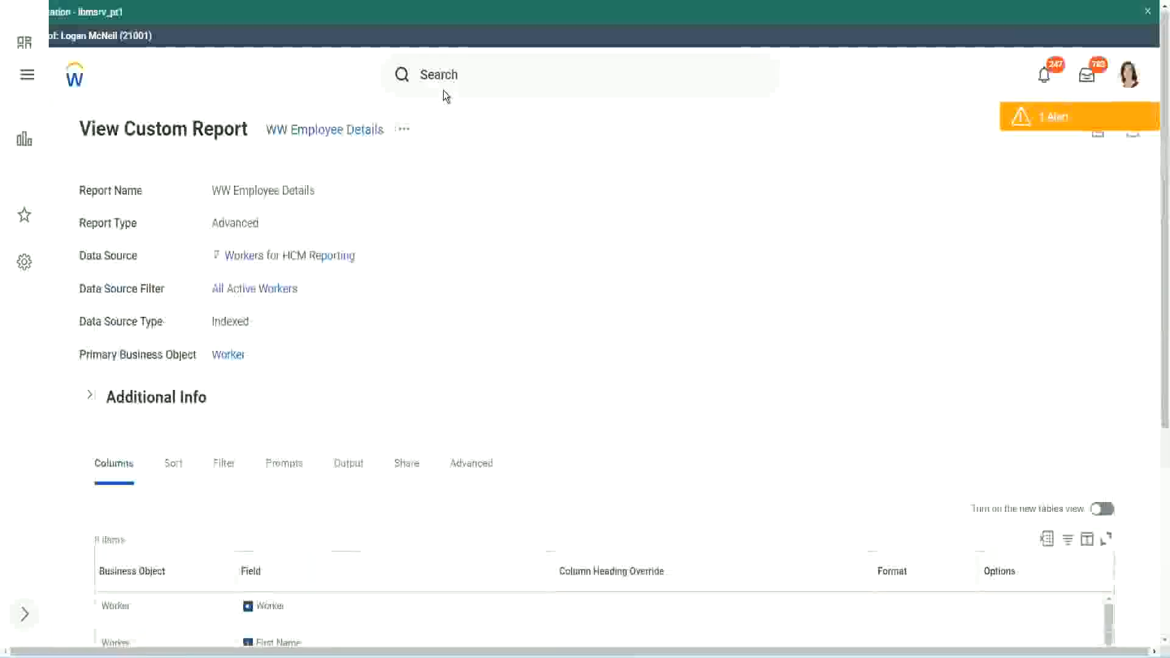
left_click(475, 74)
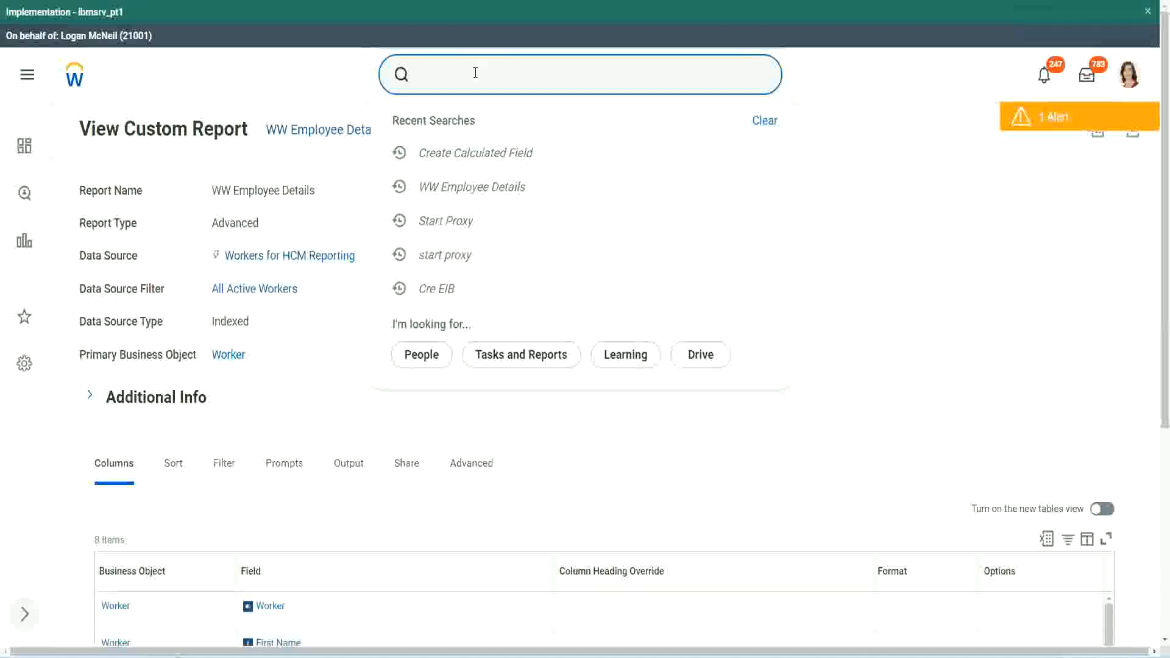
type("create cal field")
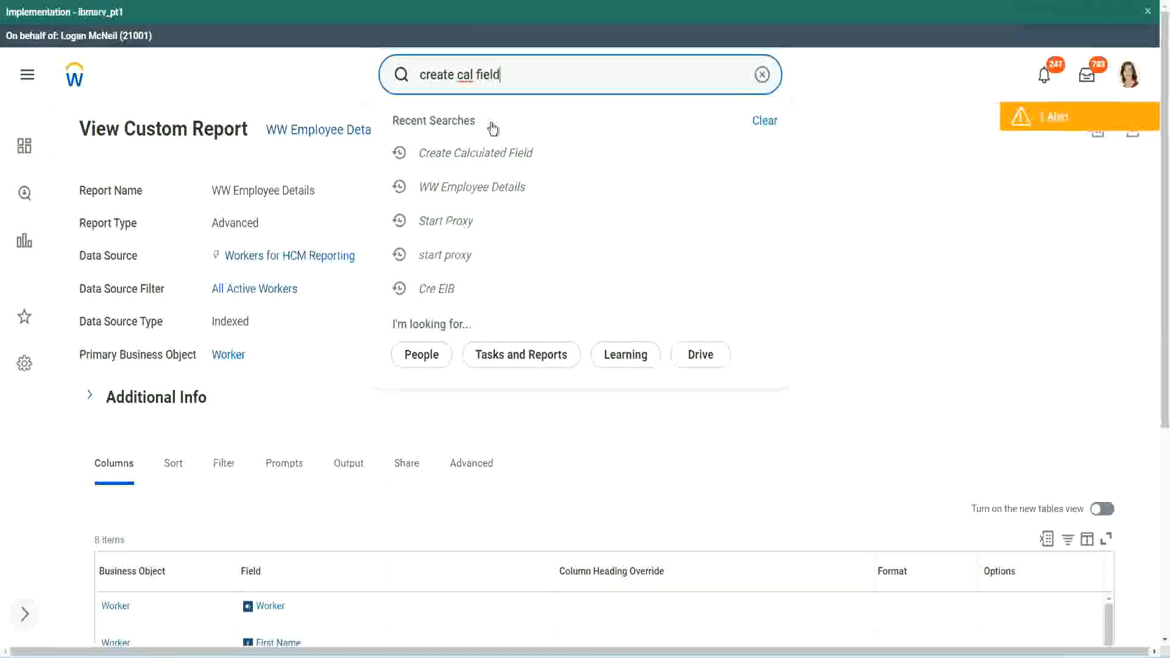
left_click(491, 127)
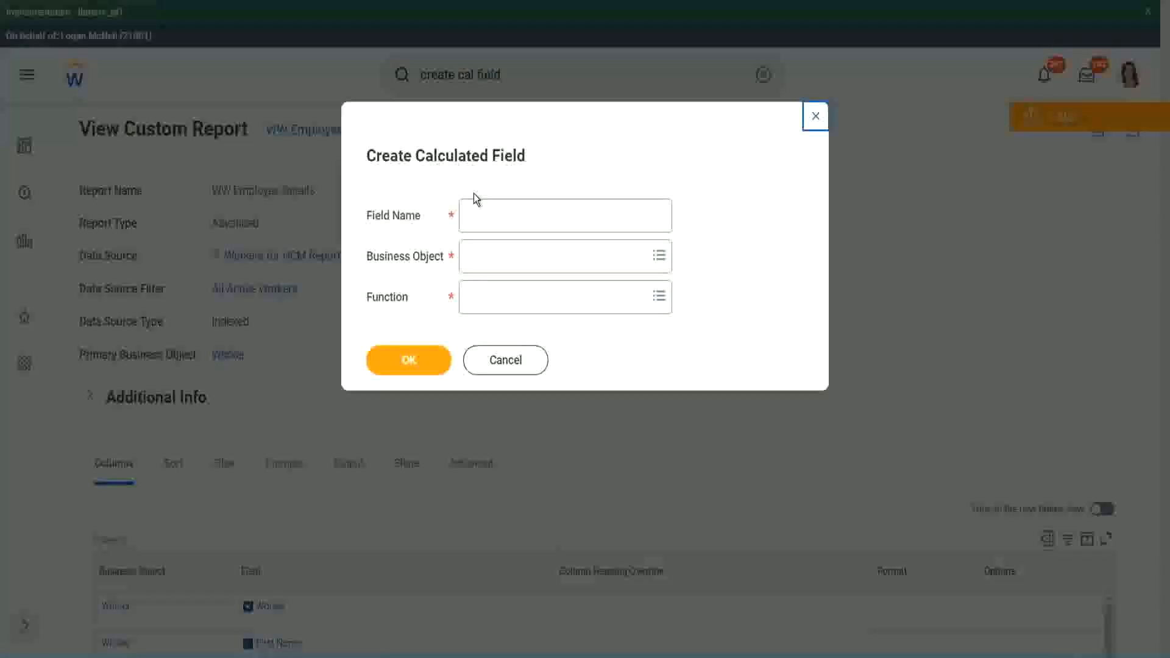
Paste the copied name as the new calculated field's name and insert "bands" after "CF-WW-Eval Exp"
left_click(495, 218)
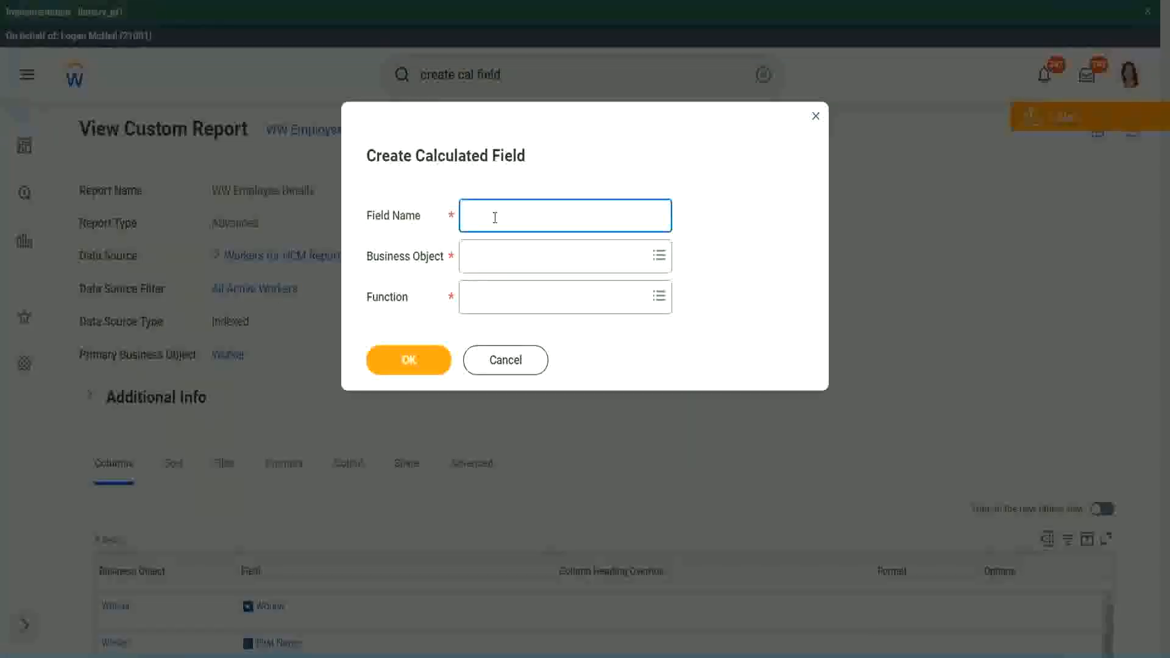
type("Derive Experience Bands from Years of Service")
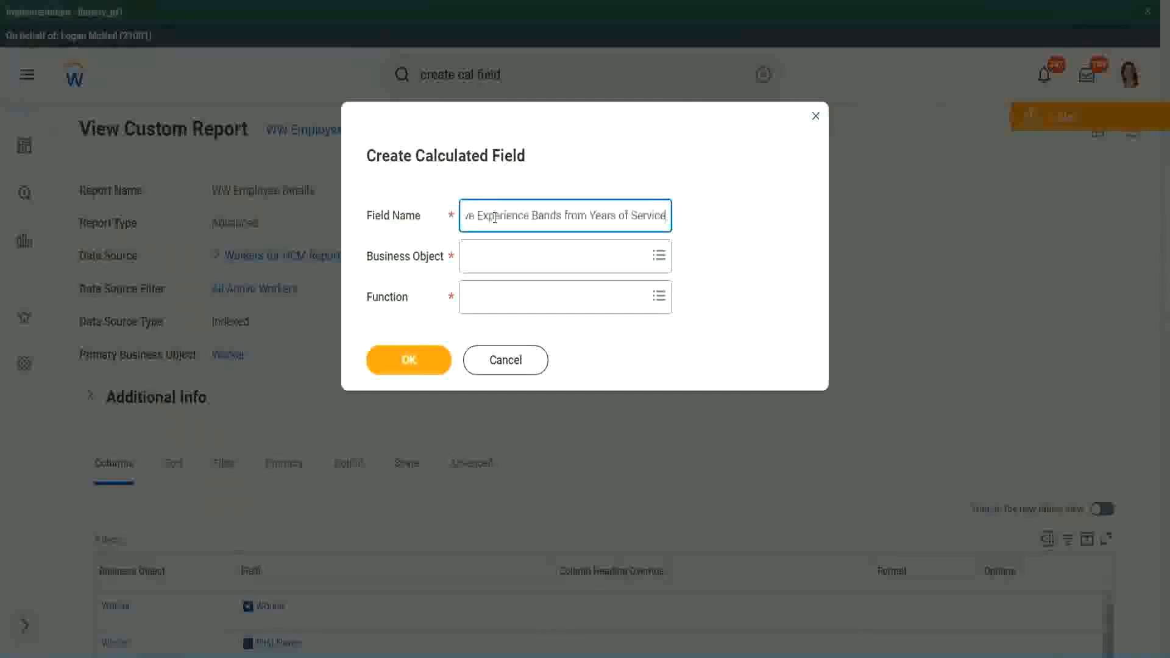
left_click_drag(530, 215, 427, 200)
left_click(529, 216)
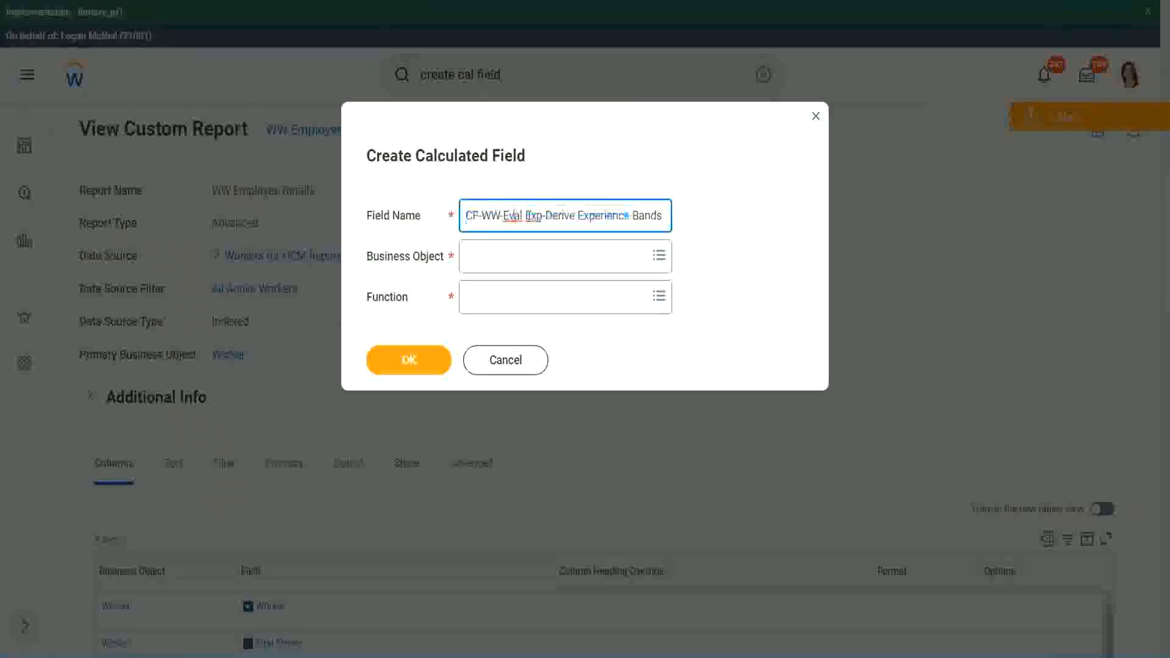
double_click(532, 216)
key("Right")
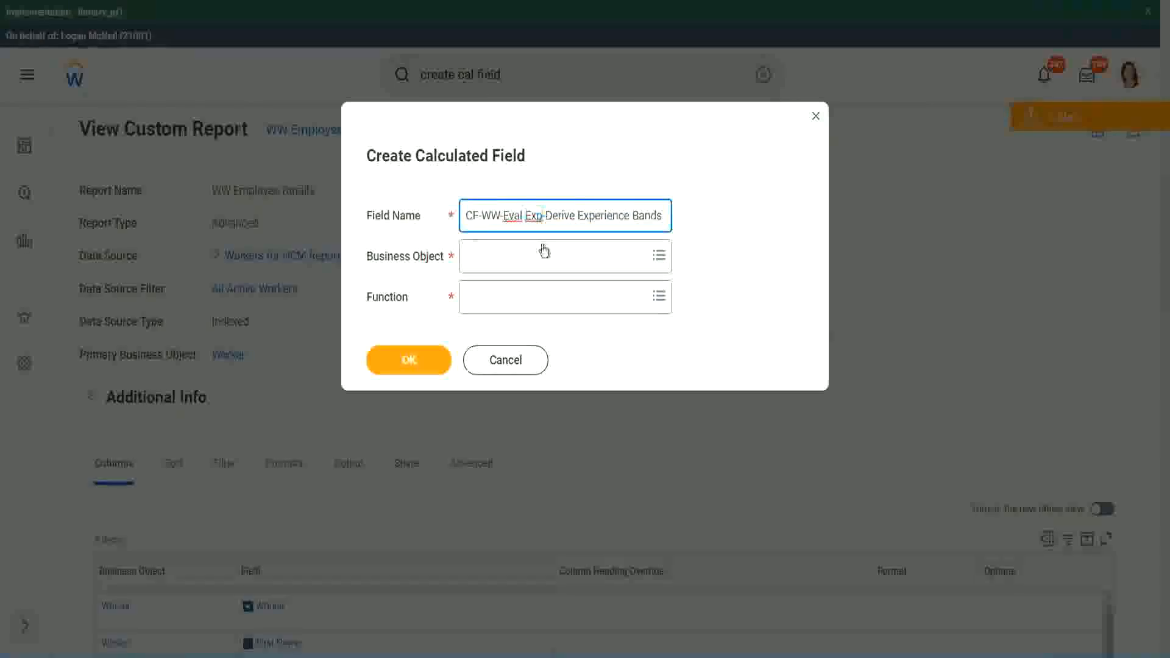
type("bands")
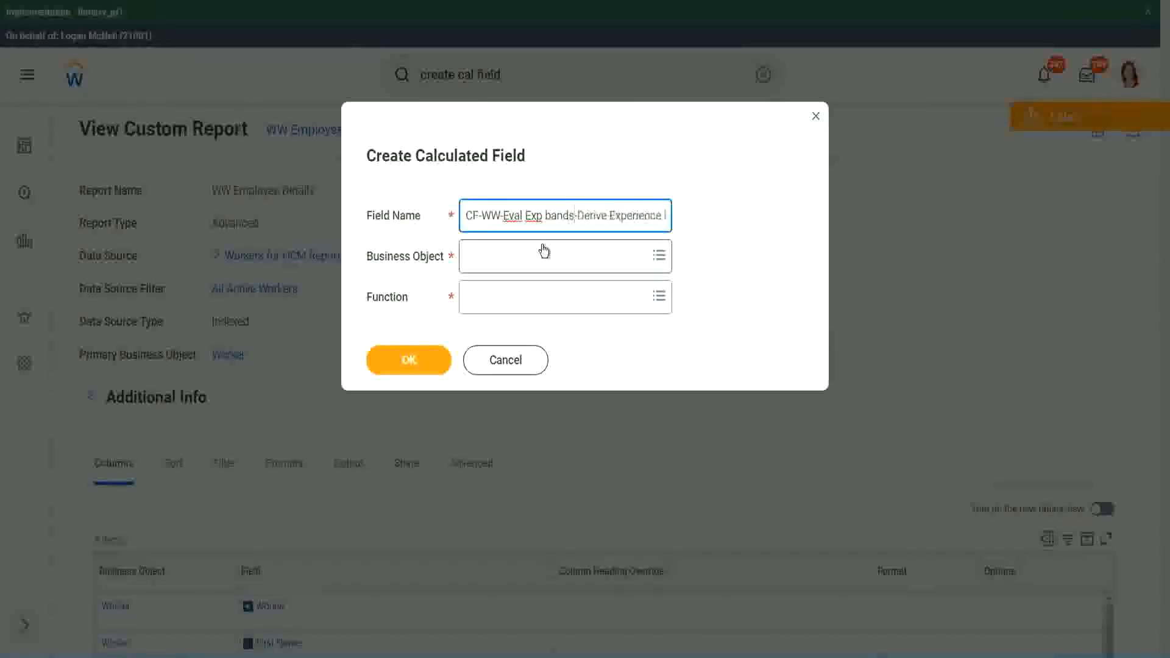
Capitalize the word inserted after "Eval Exp" as "Bands" in the new calculated field's name
key("Left")
key("Left")
key("Left")
key("Left")
key("shift+Left")
type("B")
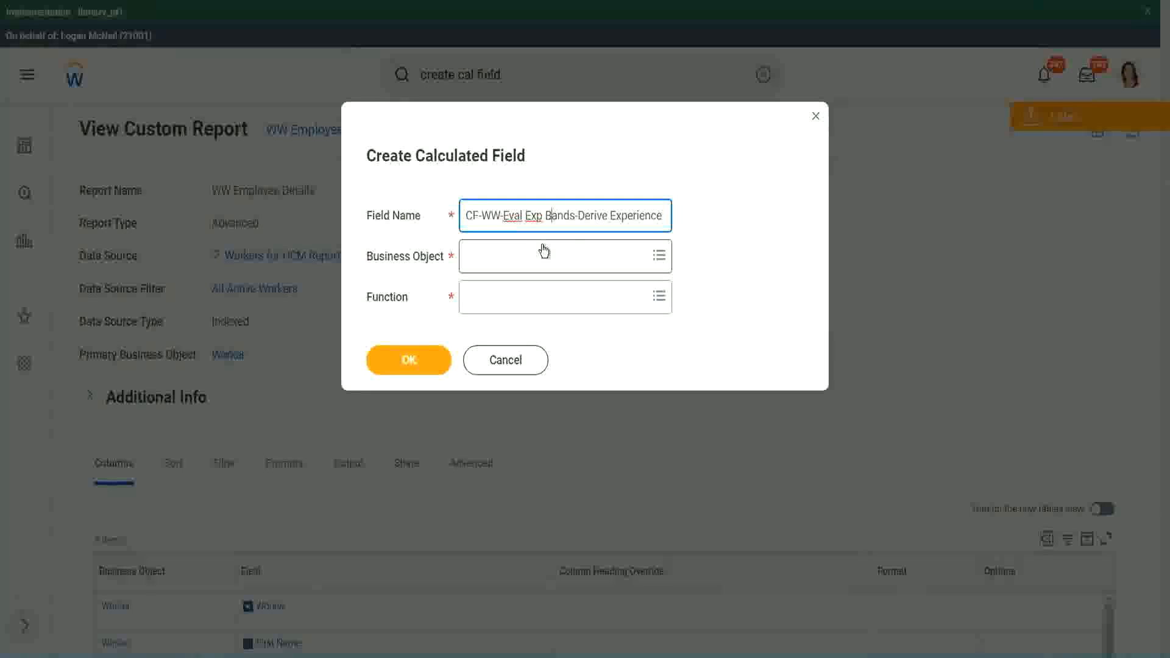
key("Right")
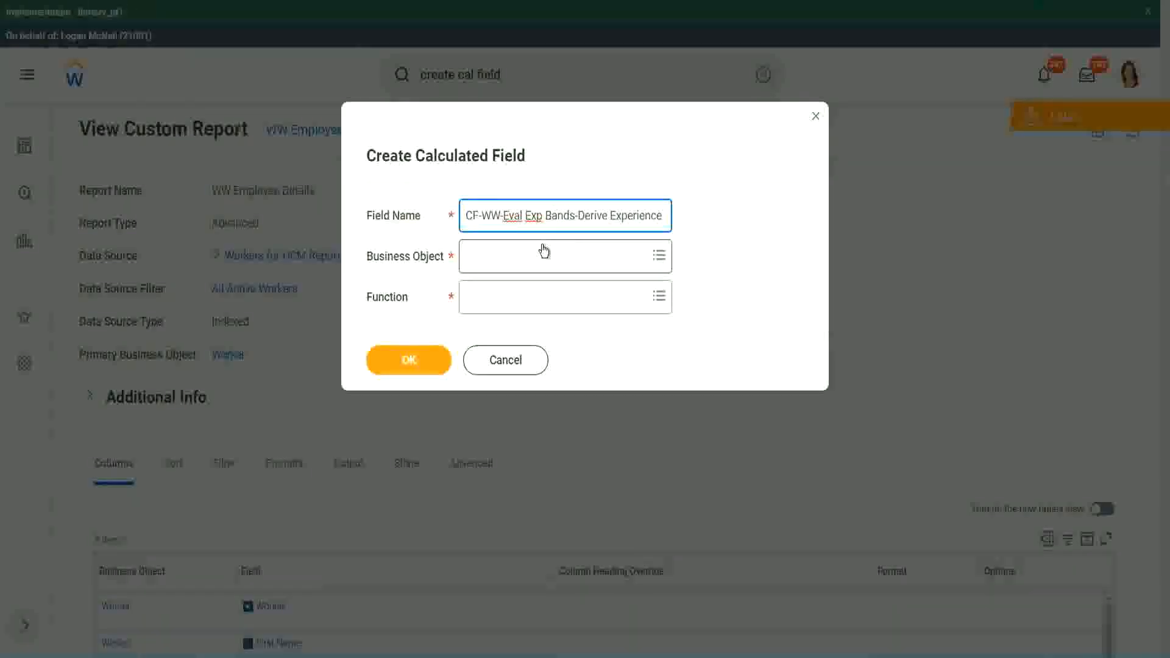
key("Right")
type("Band")
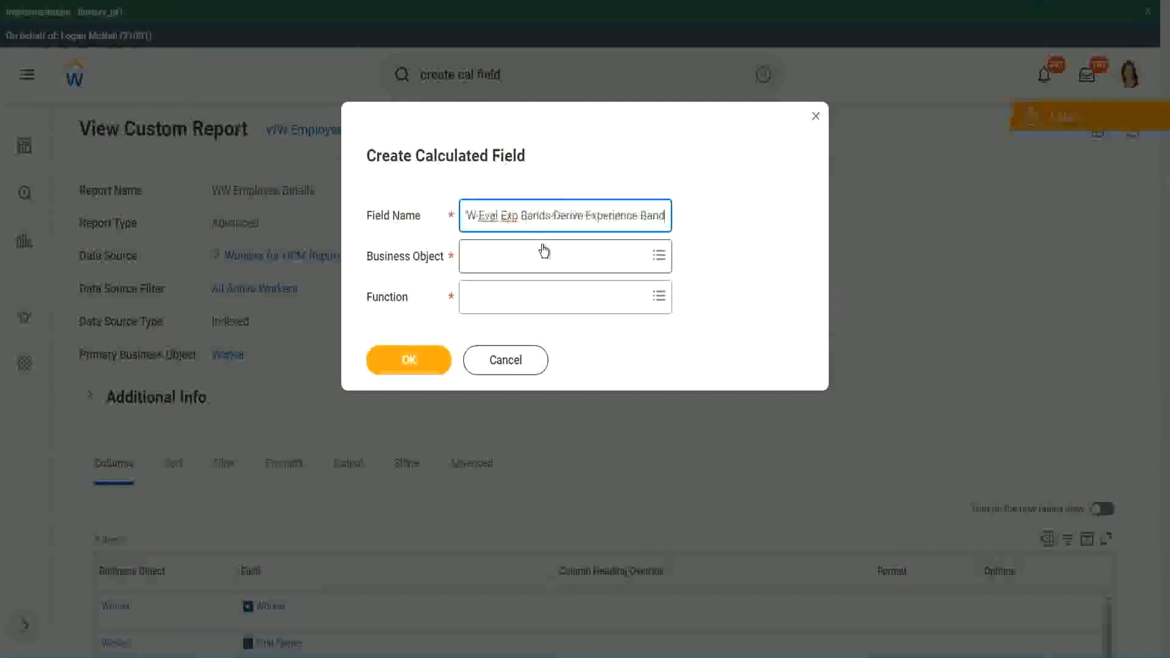
type("s from Years of")
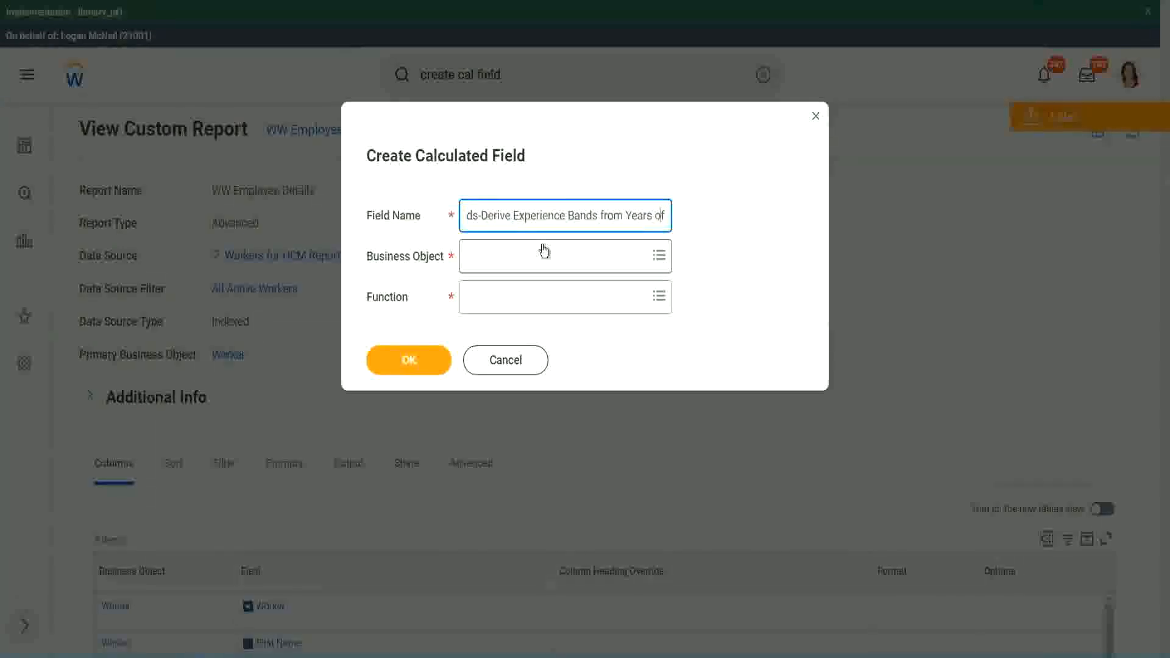
Replace "Derive" with "Determine" in the new calculated field's name
key("Left")
key("Left")
key("Left")
key("Left")
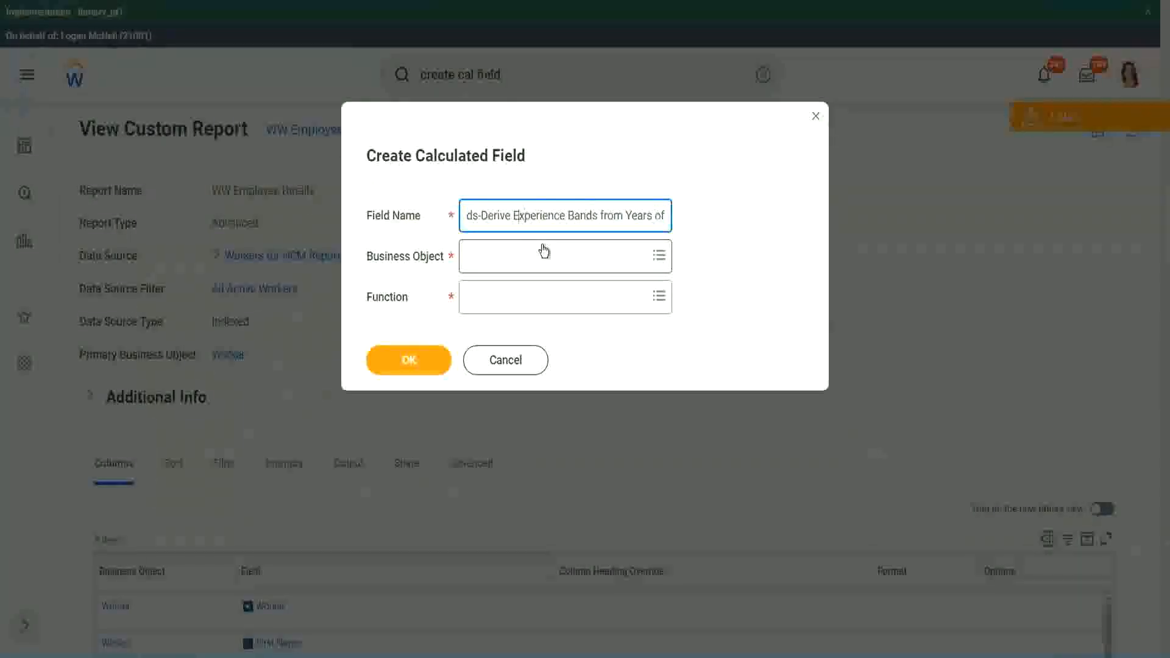
key("shift+Left")
key("shift+Left")
key("shift+Left")
key("shift+Left")
key("shift+Left")
key("shift+Left")
type("Determine")
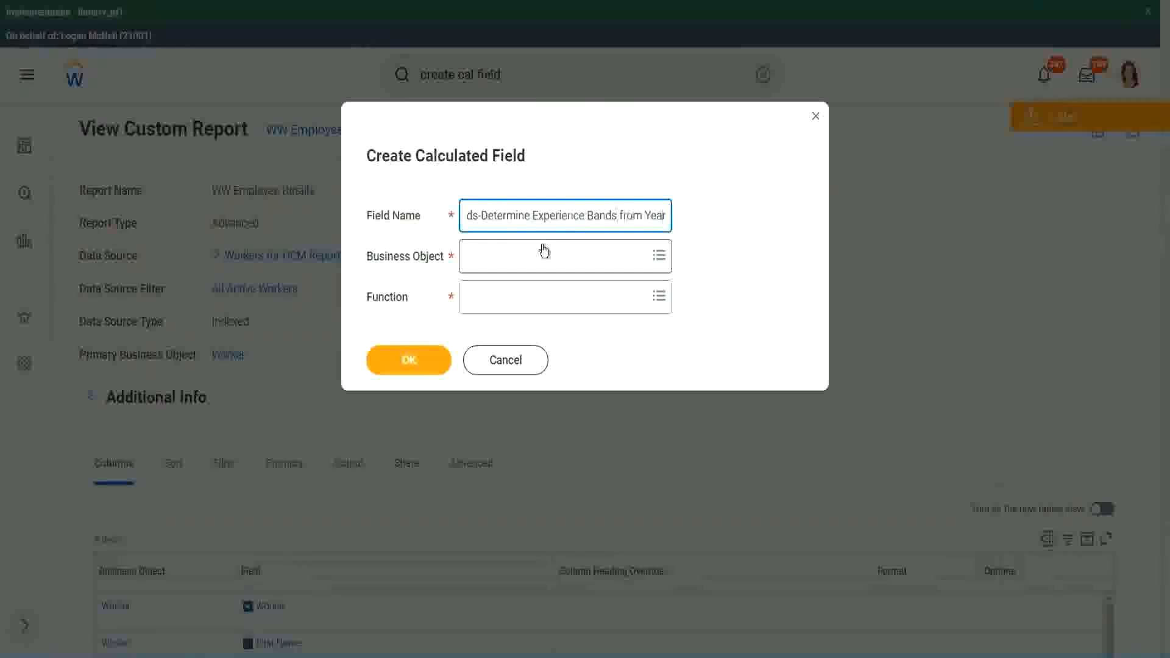
key("End")
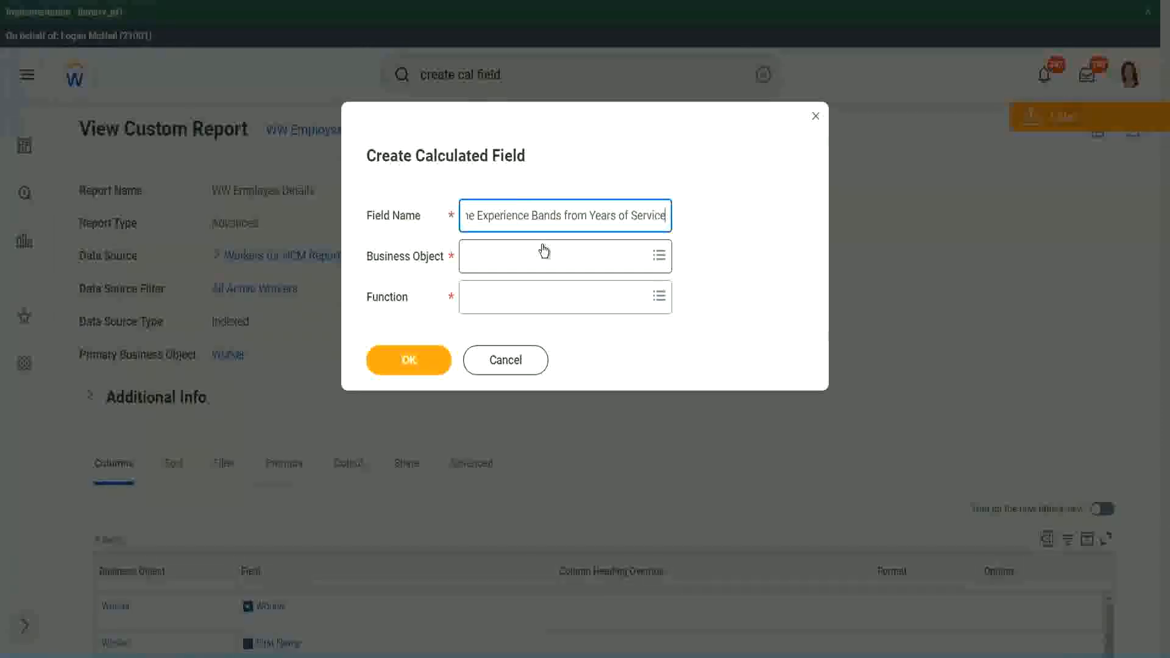
Search for "worker" and set Worker as the calculated field's business object
left_click(521, 256)
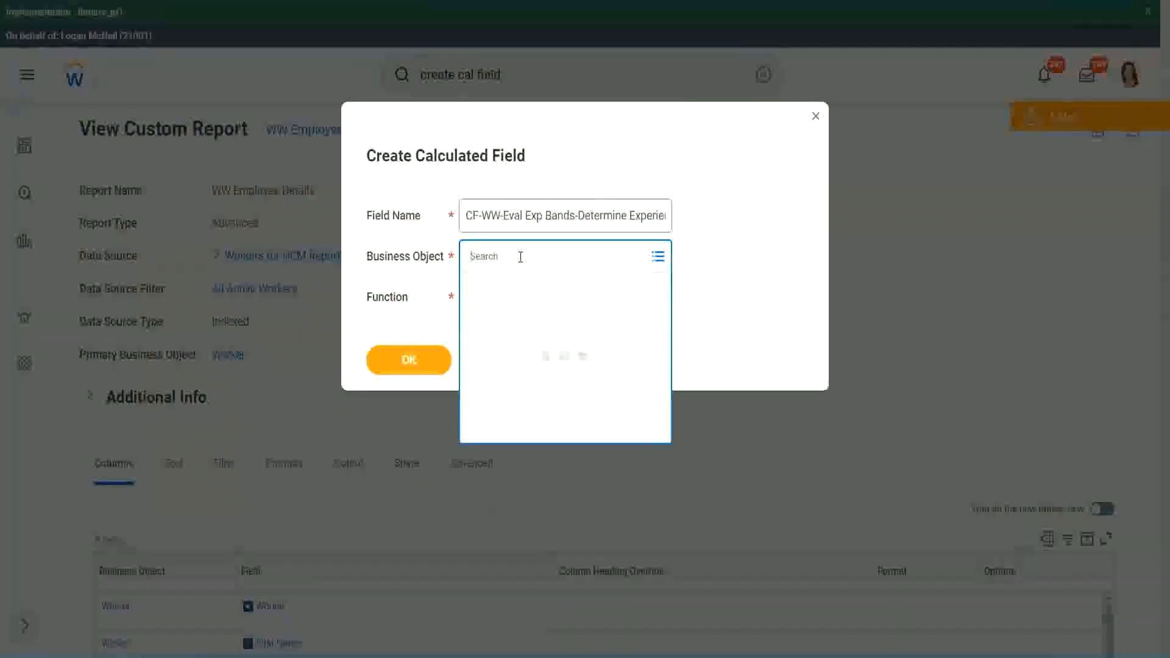
type("work")
key("Return")
type("er")
key("Return")
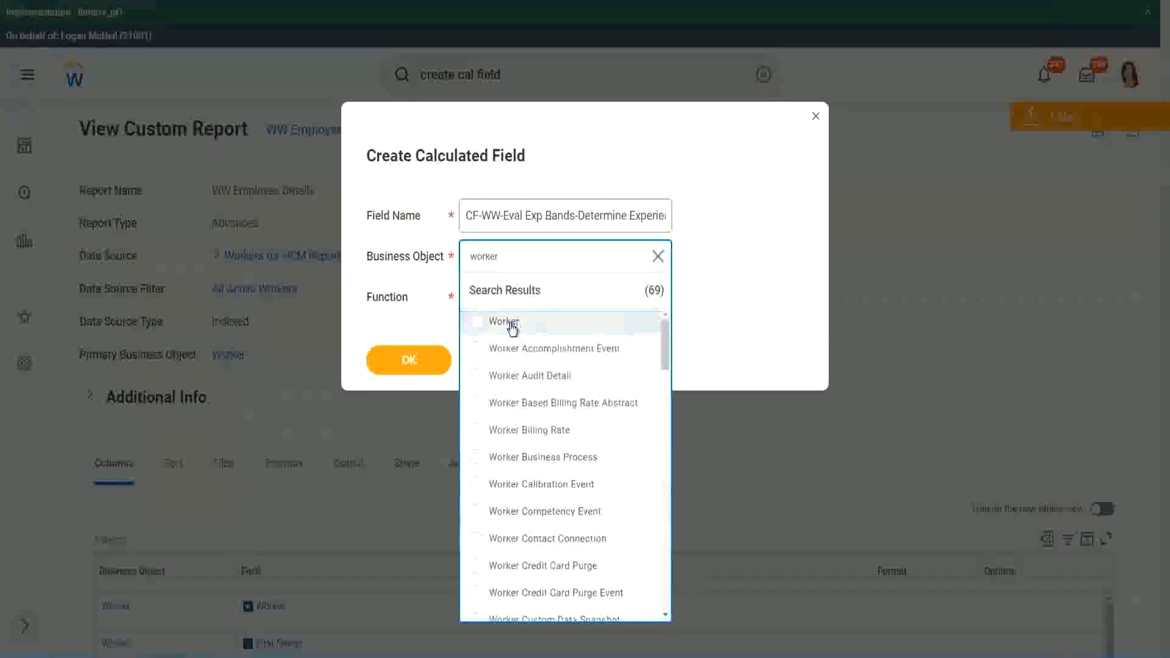
left_click(508, 323)
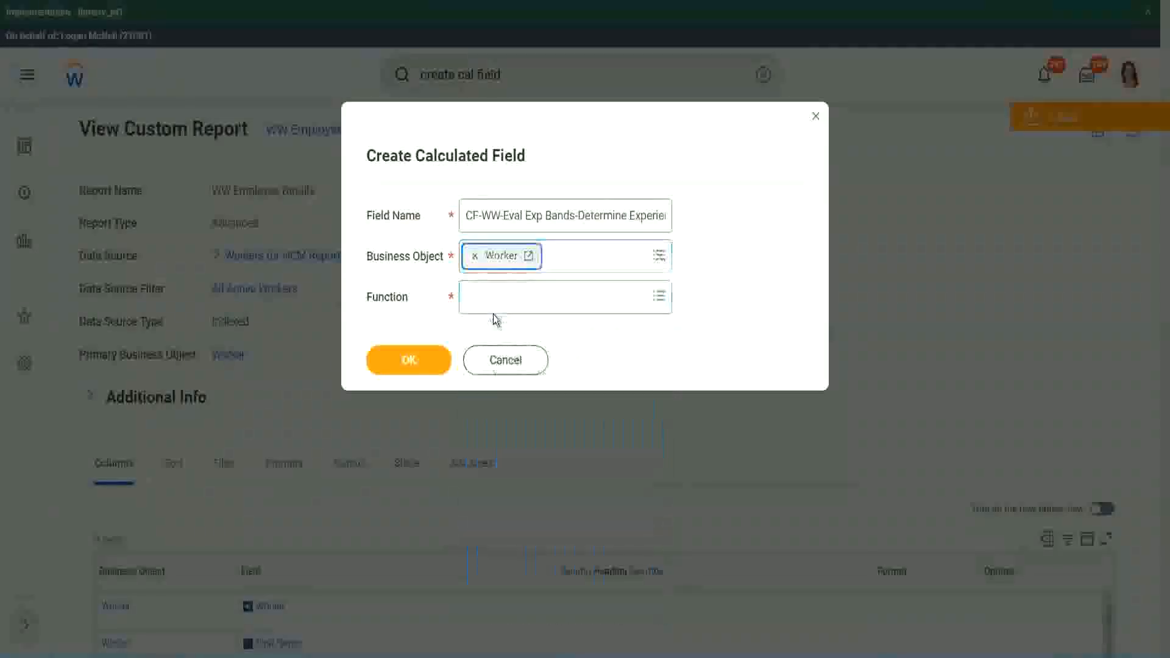
Search the functions for "eval exp" and choose Evaluate Expression Band for the calculated field
left_click(495, 294)
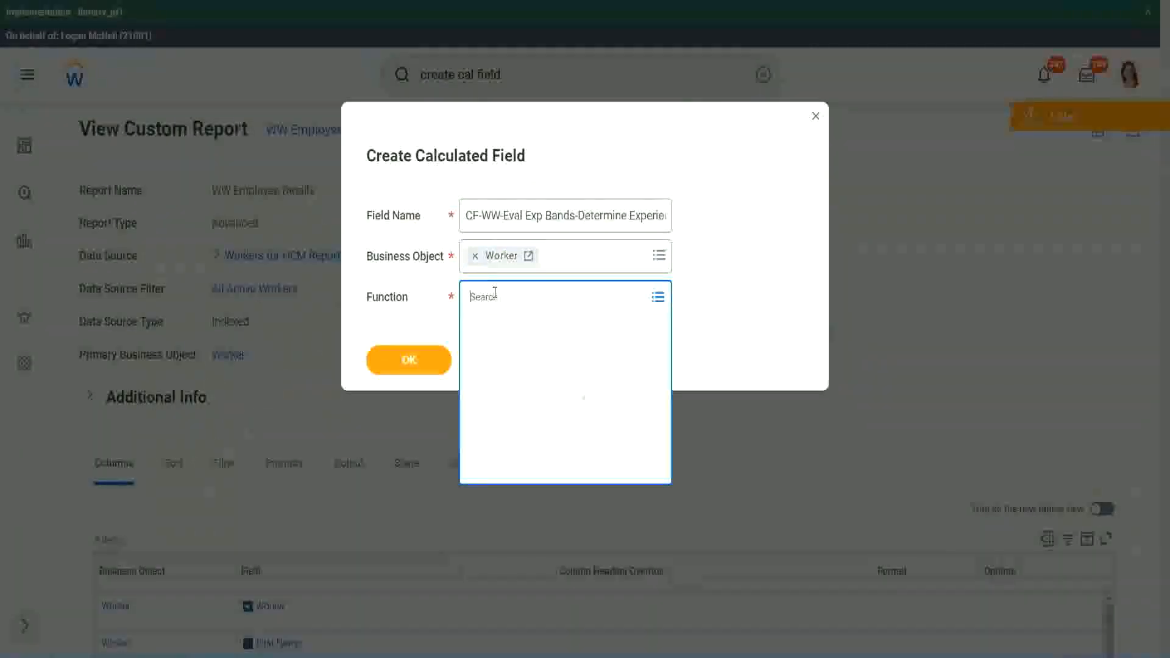
type("eval exp")
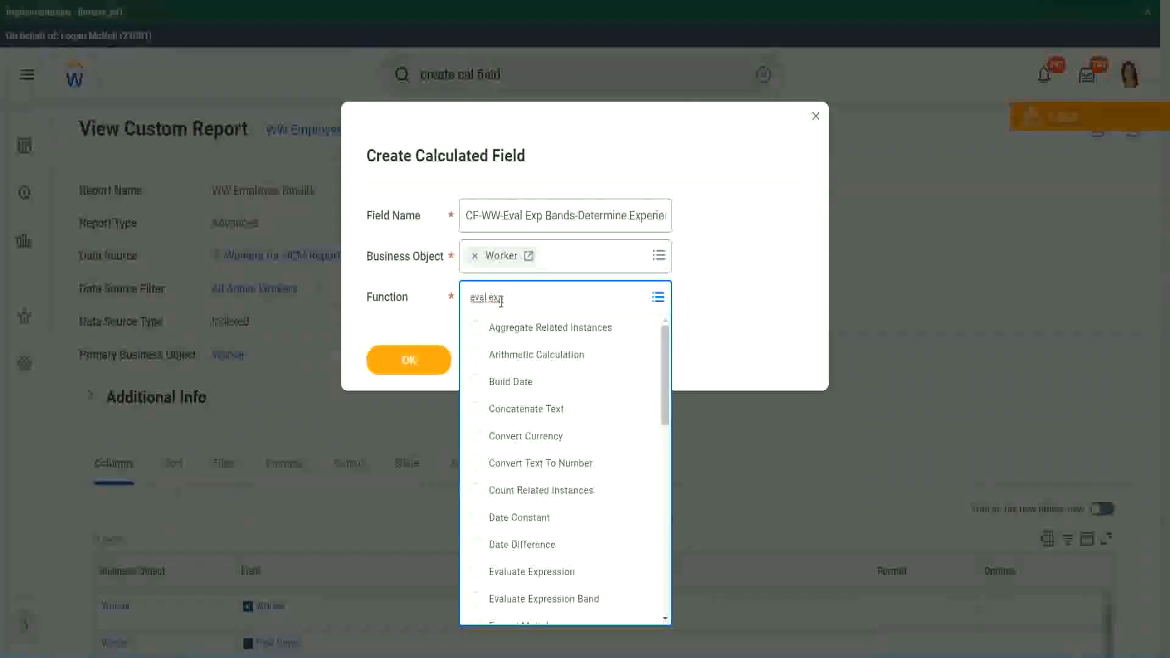
key("Return")
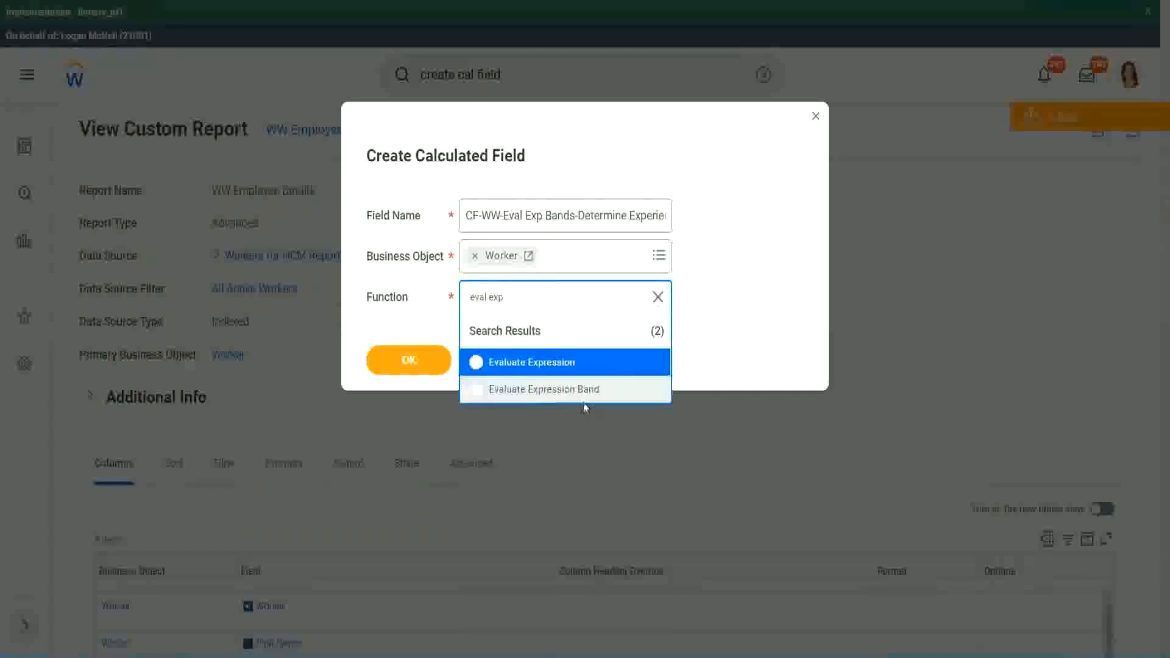
left_click(590, 395)
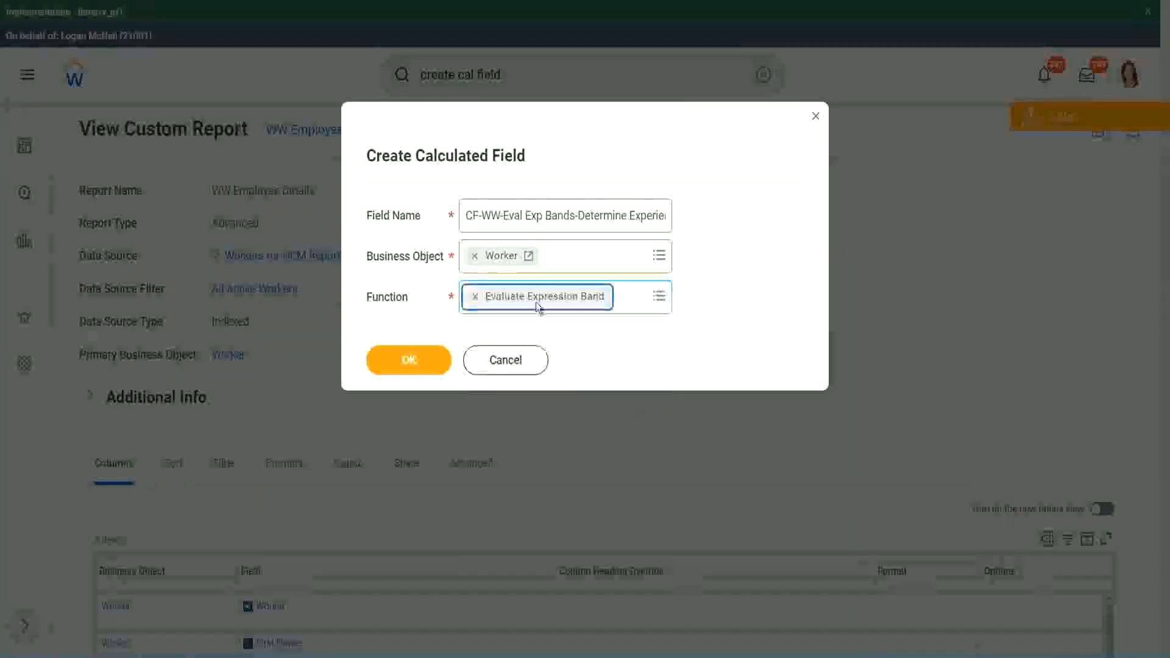
Shorten "Eval Exp Bands" to "Eval Exp Band" in the field name and continue to the calculation definition
left_click(576, 215)
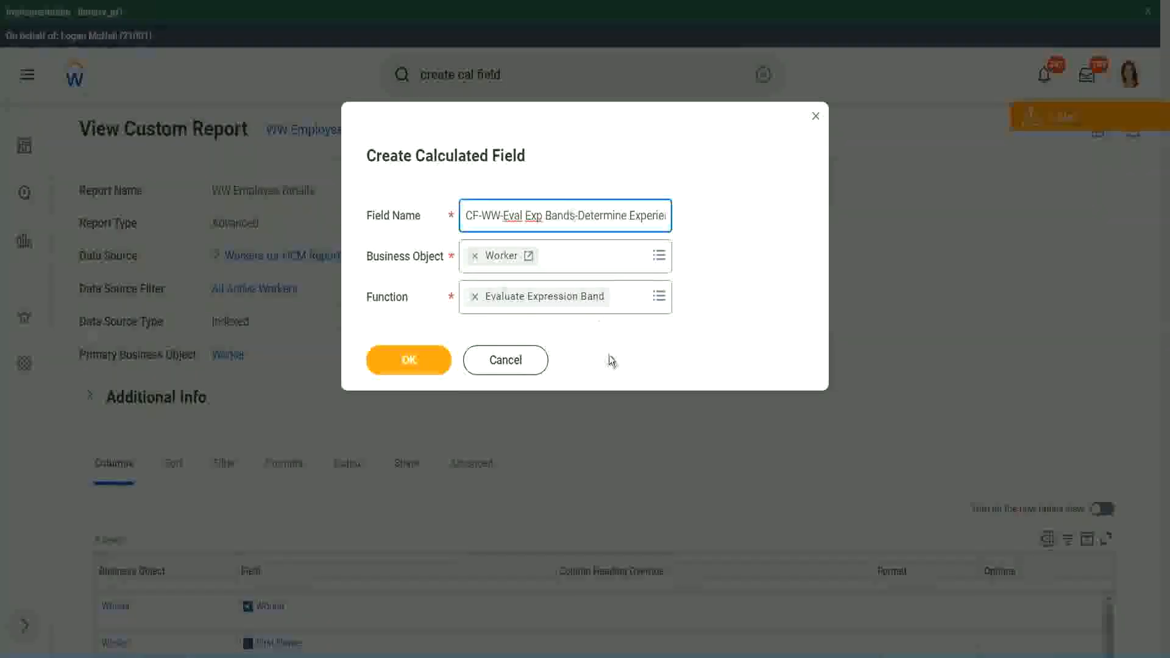
key("BackSpace")
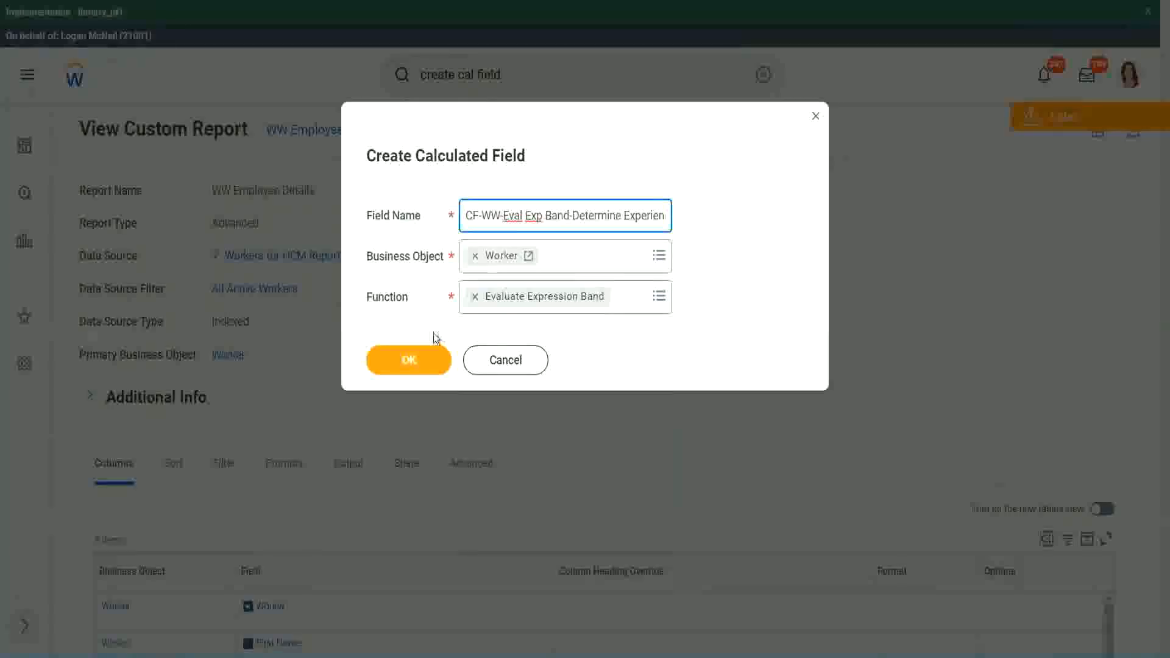
left_click(409, 360)
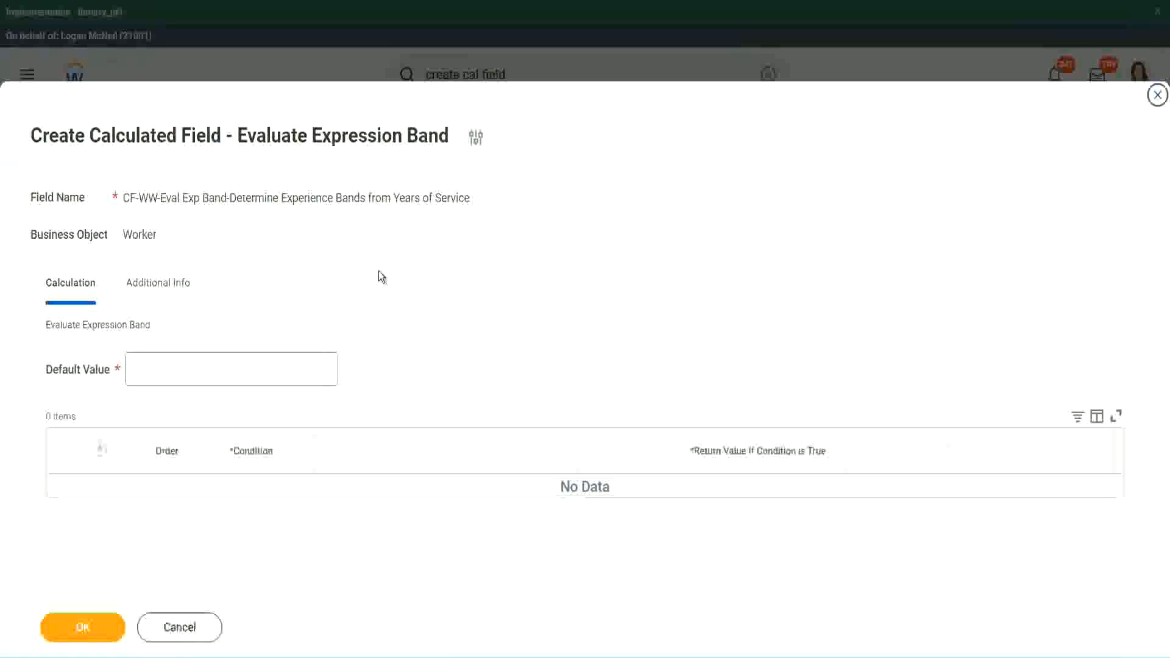
Set the default value to "-" and add the first condition row
left_click(168, 376)
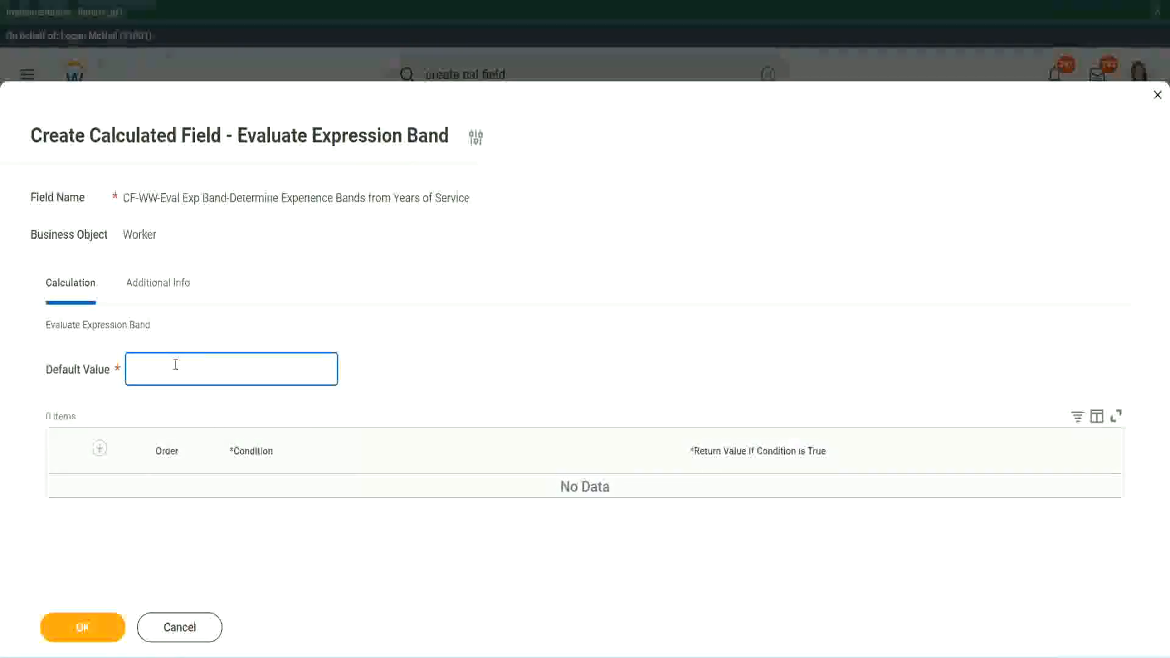
type("N")
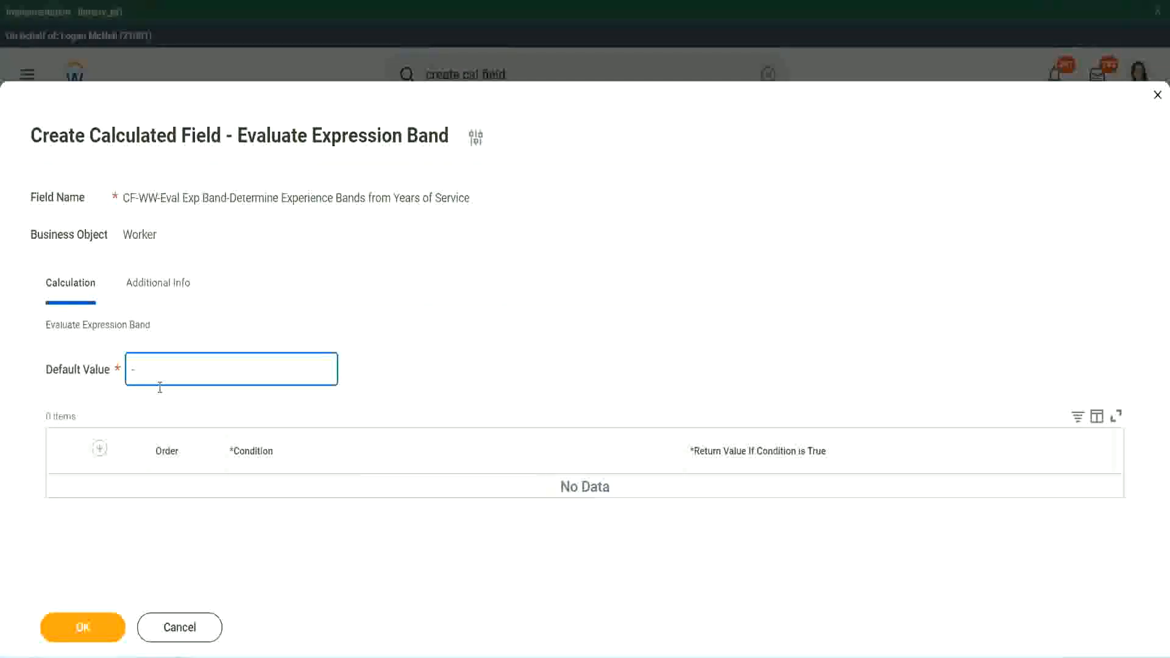
left_click(101, 450)
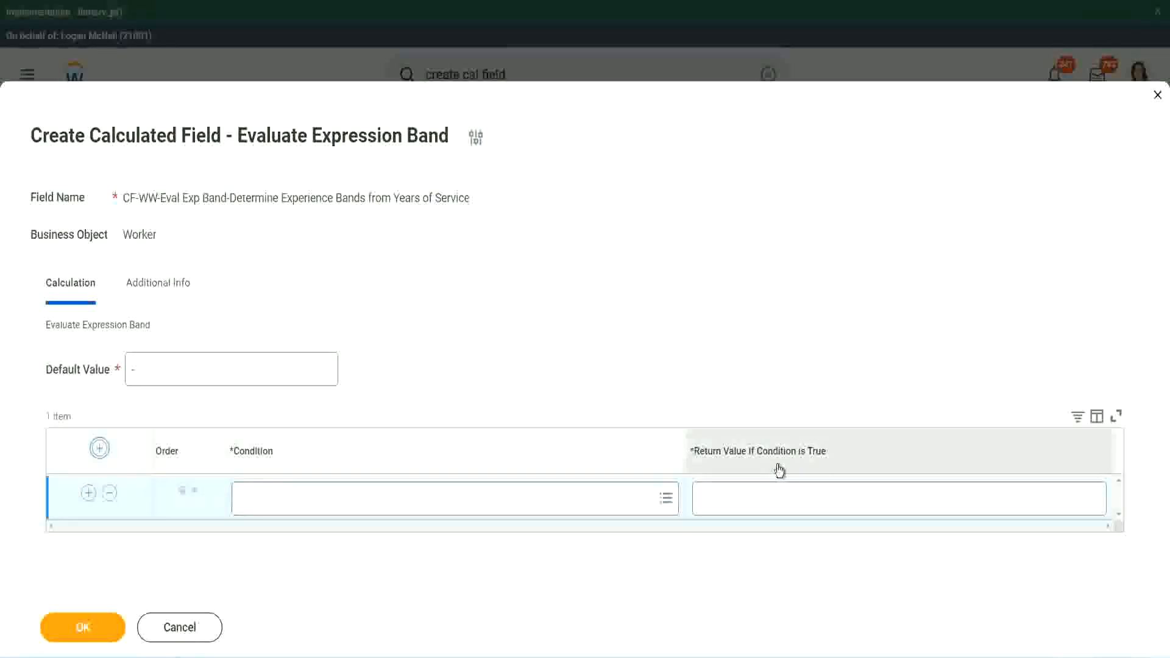
left_click(762, 501)
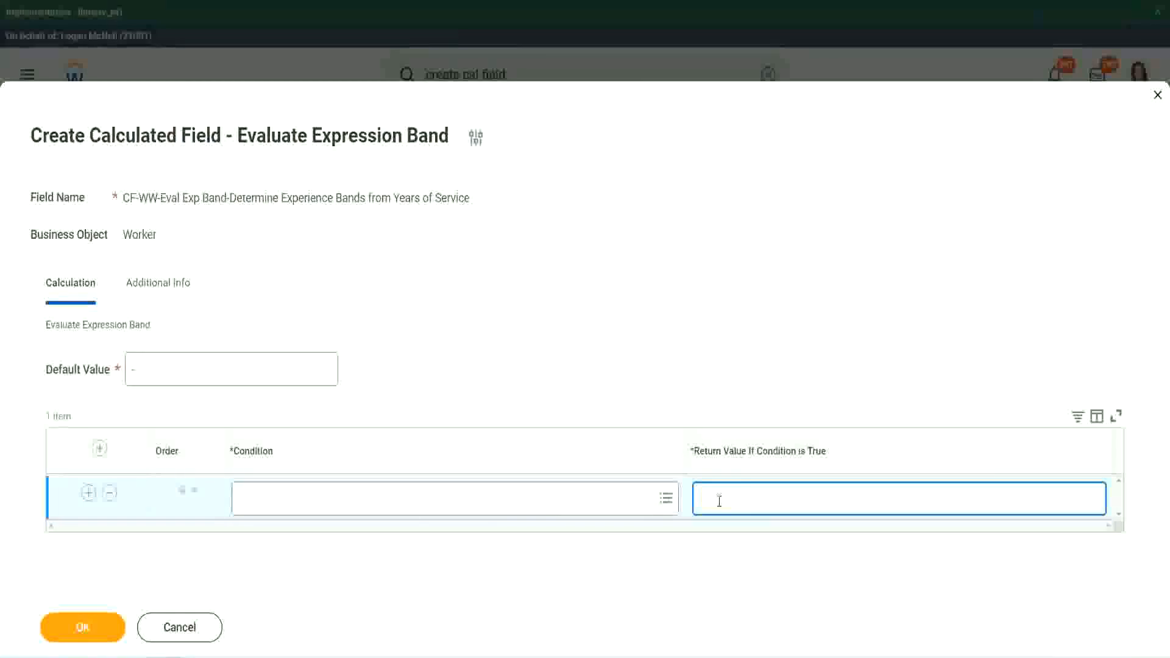
type("adkadjaidjadjaid")
key("BackSpace")
key("BackSpace")
key("BackSpace")
key("BackSpace")
key("BackSpace")
key("BackSpace")
key("BackSpace")
key("BackSpace")
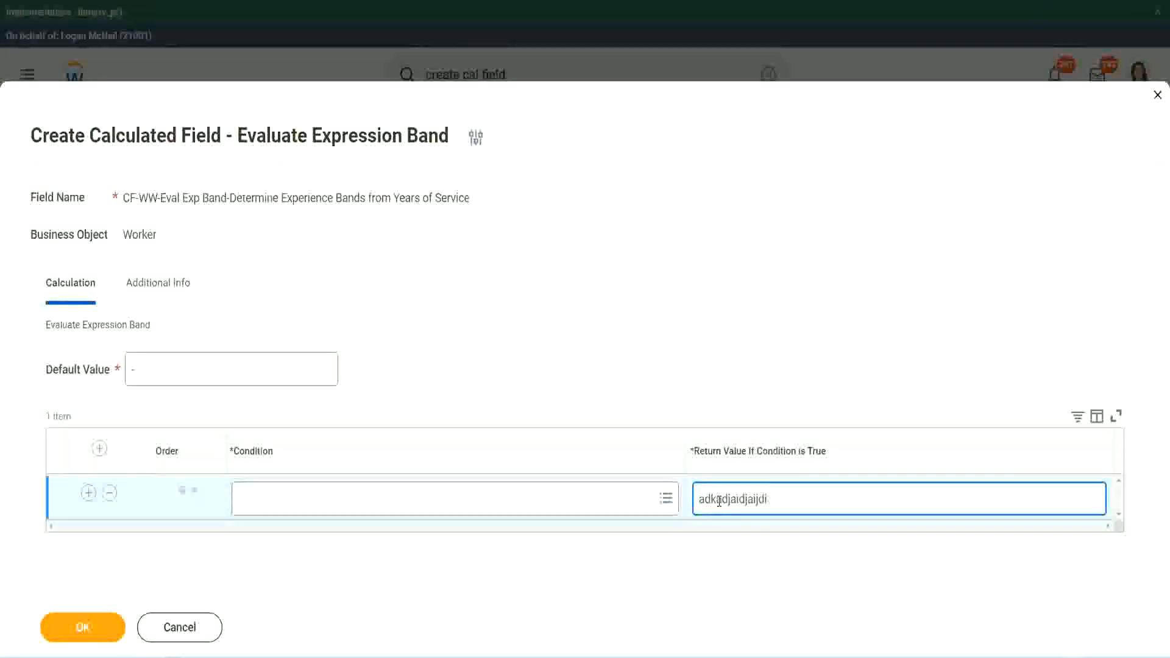
key("BackSpace")
key("BackSpace")
key("BackSpace")
key("BackSpace")
key("BackSpace")
key("BackSpace")
key("BackSpace")
key("BackSpace")
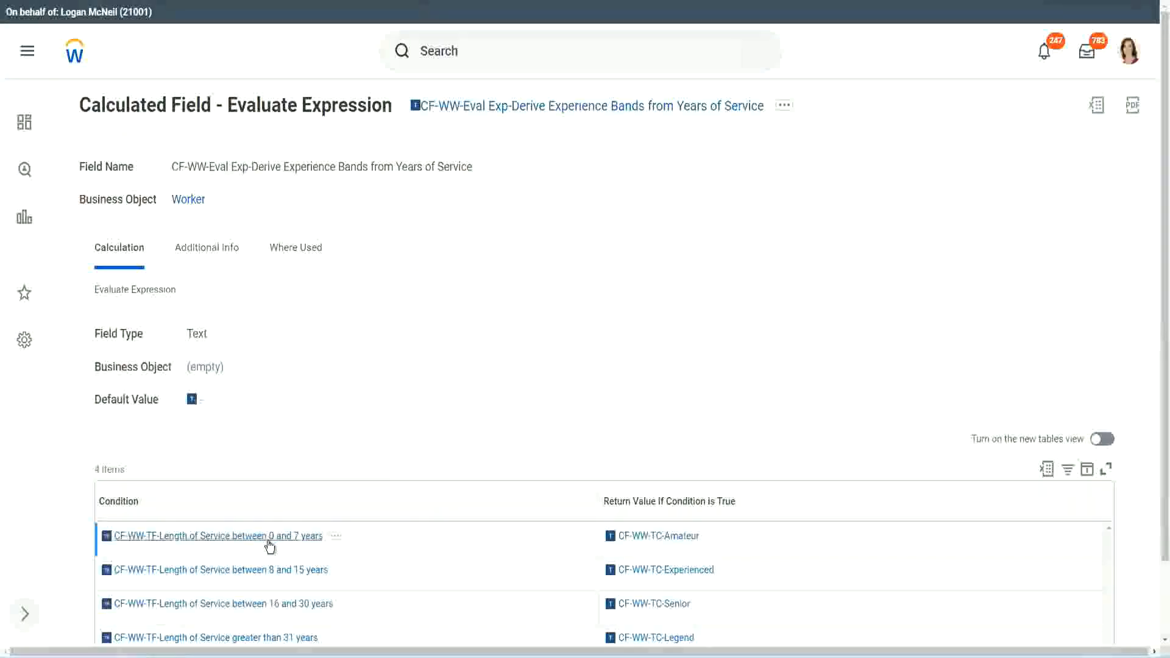
Copy CF-WW-TF-Length of Service between 0 and 7 years from the existing calculated field as the first row's condition, with return value Amateur
right_click(269, 538)
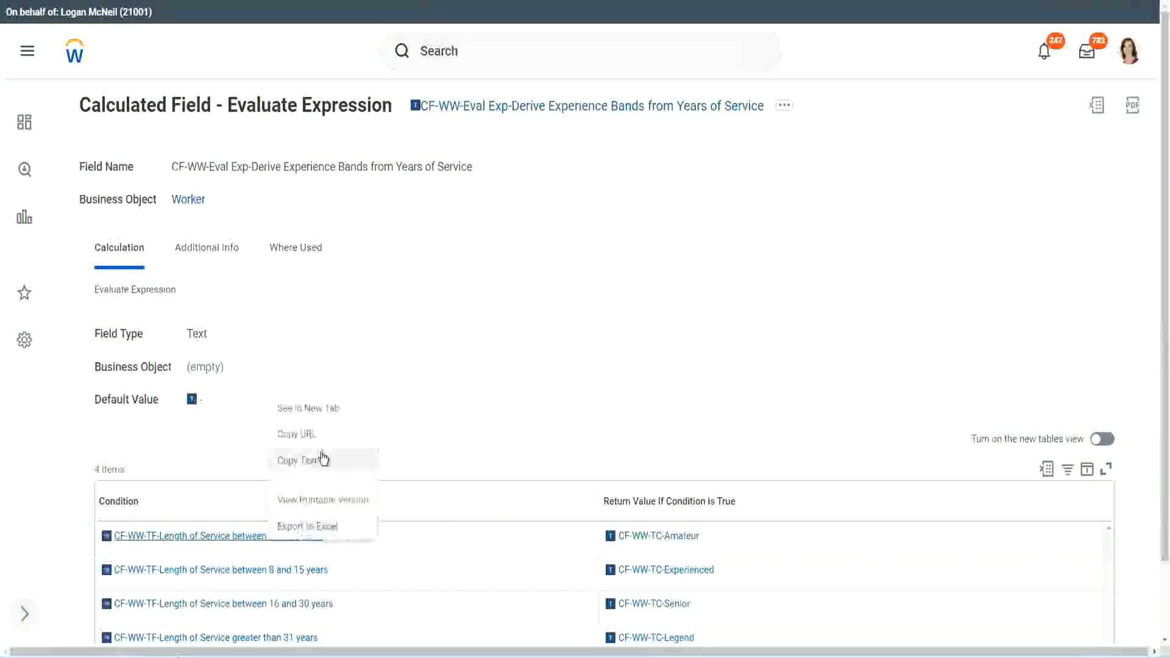
left_click(315, 462)
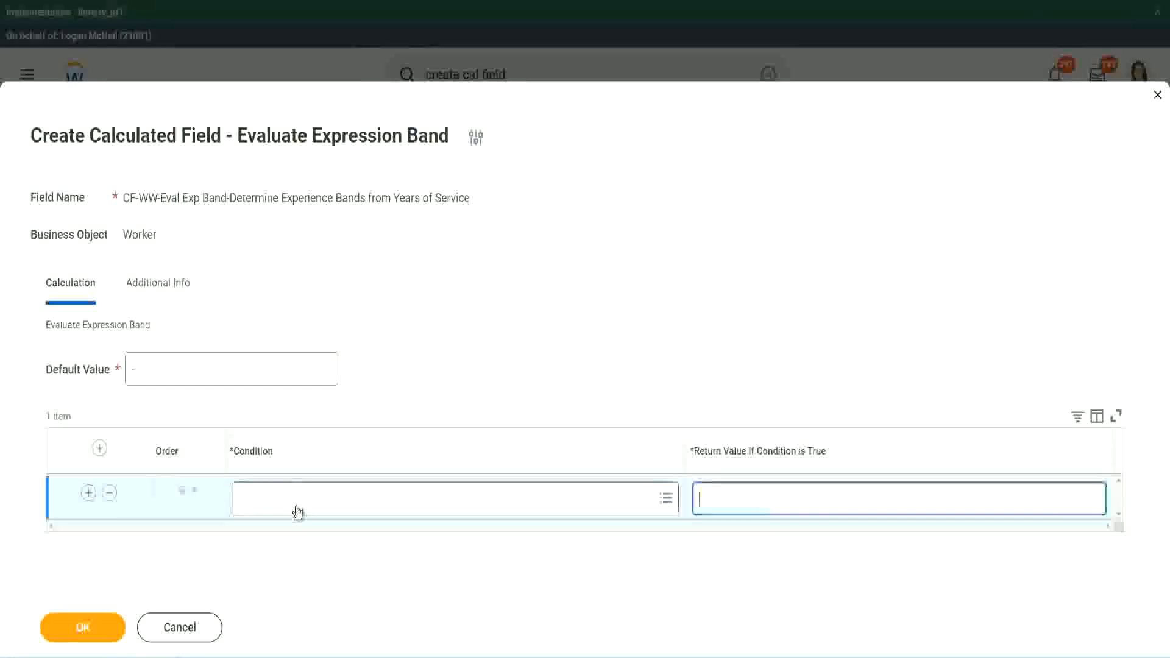
left_click(295, 507)
type("CF-WW-TF-Length of Service between 0 and 7 years")
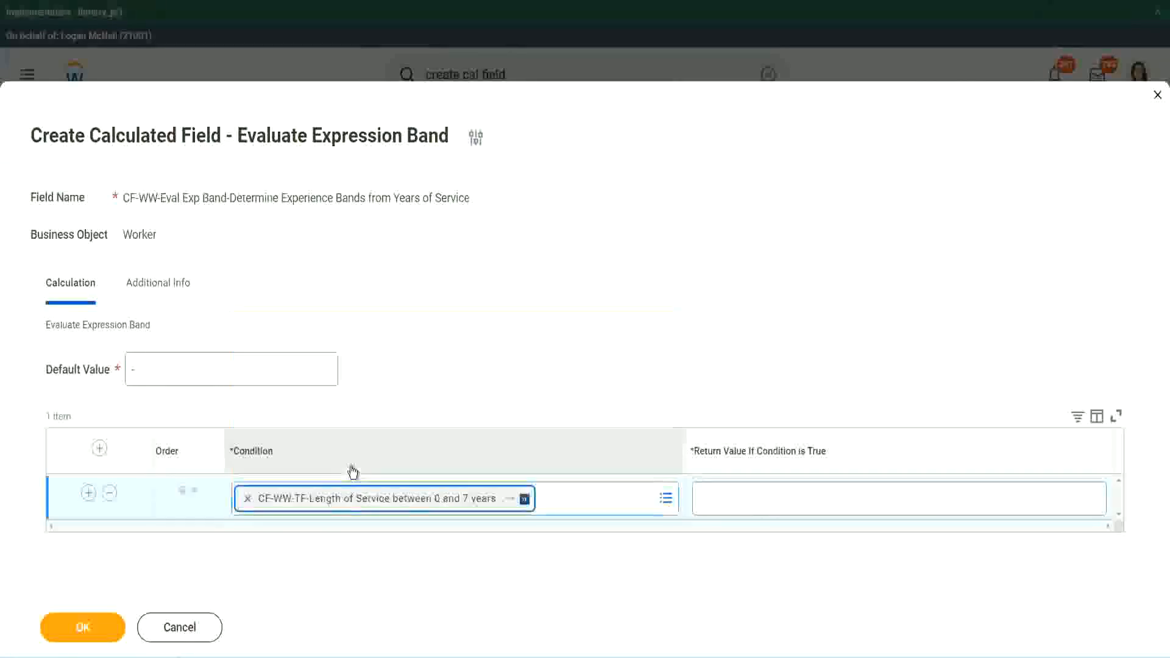
left_click(739, 487)
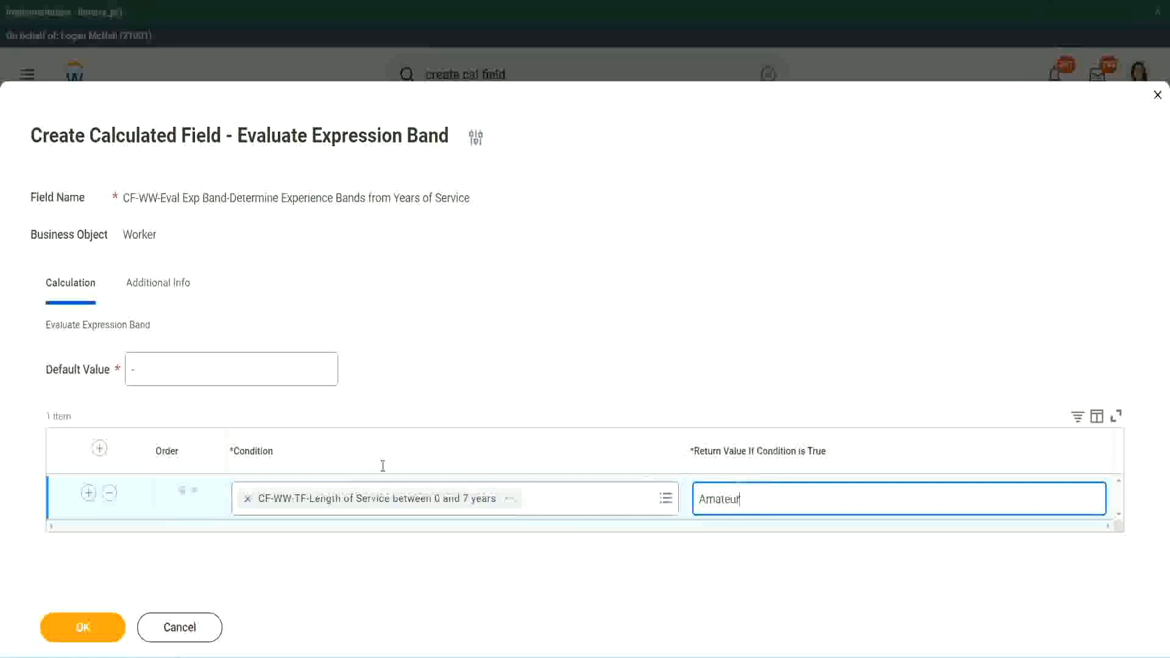
Add three more empty condition rows below the Amateur row
left_click(89, 493)
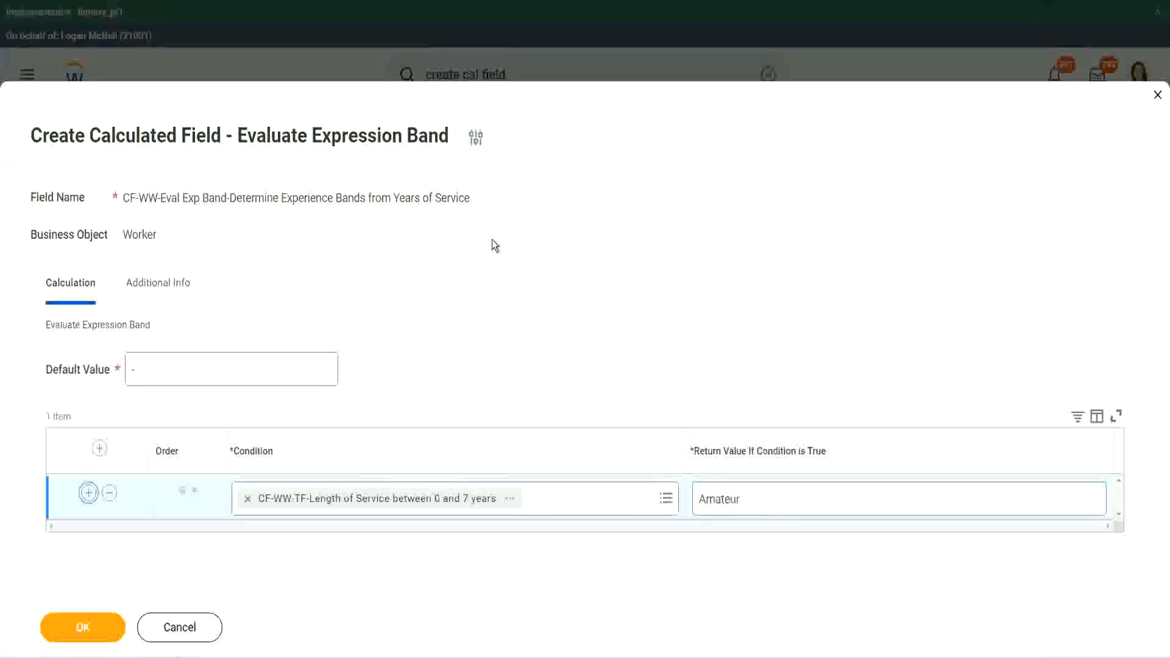
left_click(87, 540)
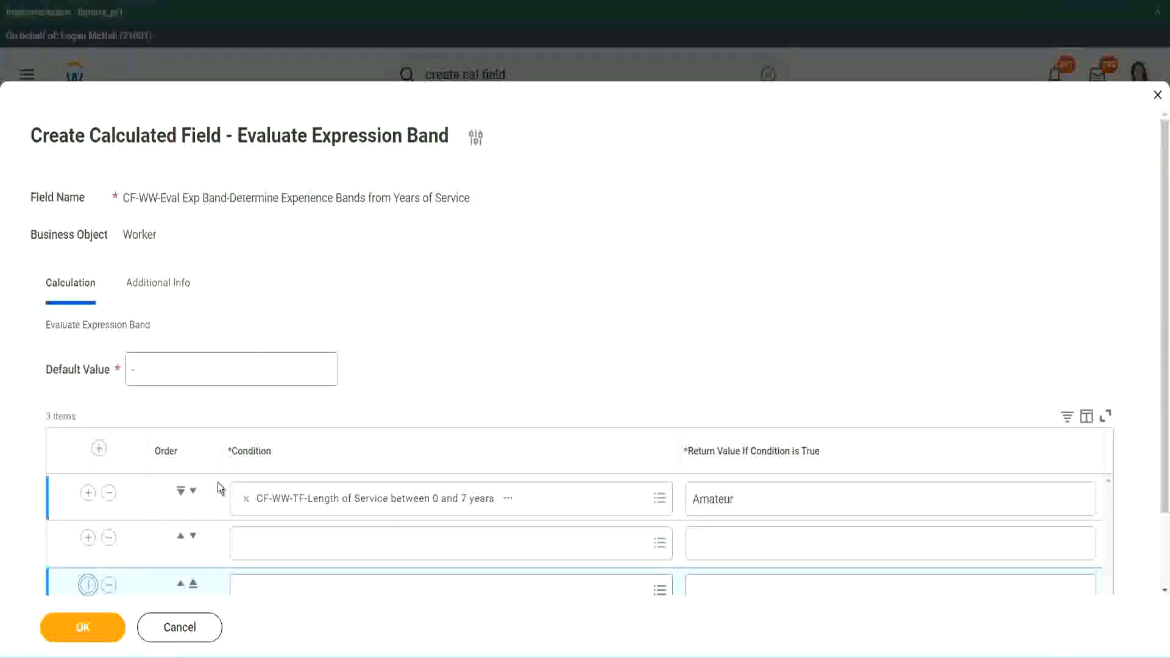
scroll(219, 488, "down", 2)
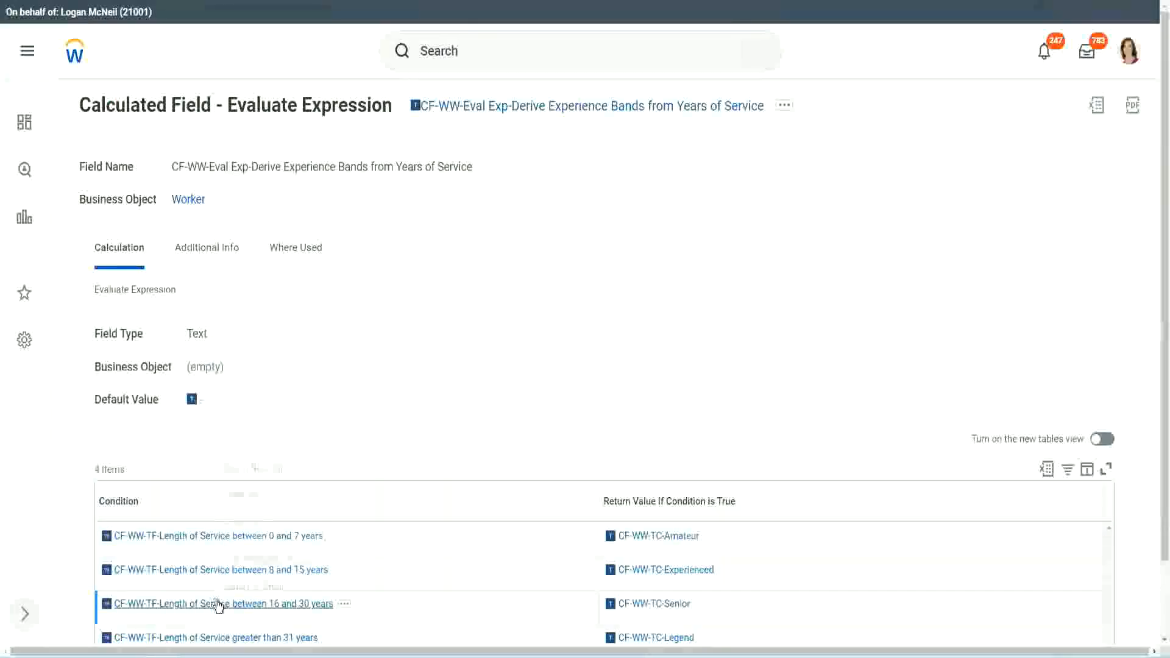
Copy CF-WW-TF-Length of Service between 16 and 30 years from the existing field into the second row's condition and move that row down one place
right_click(214, 603)
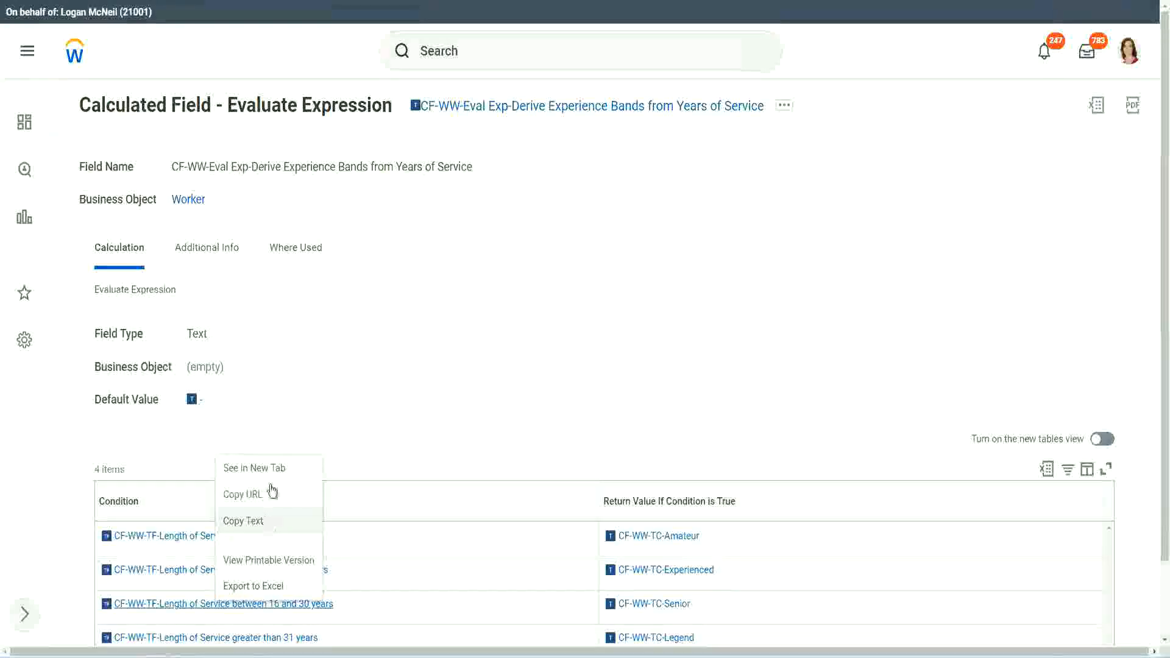
left_click(269, 490)
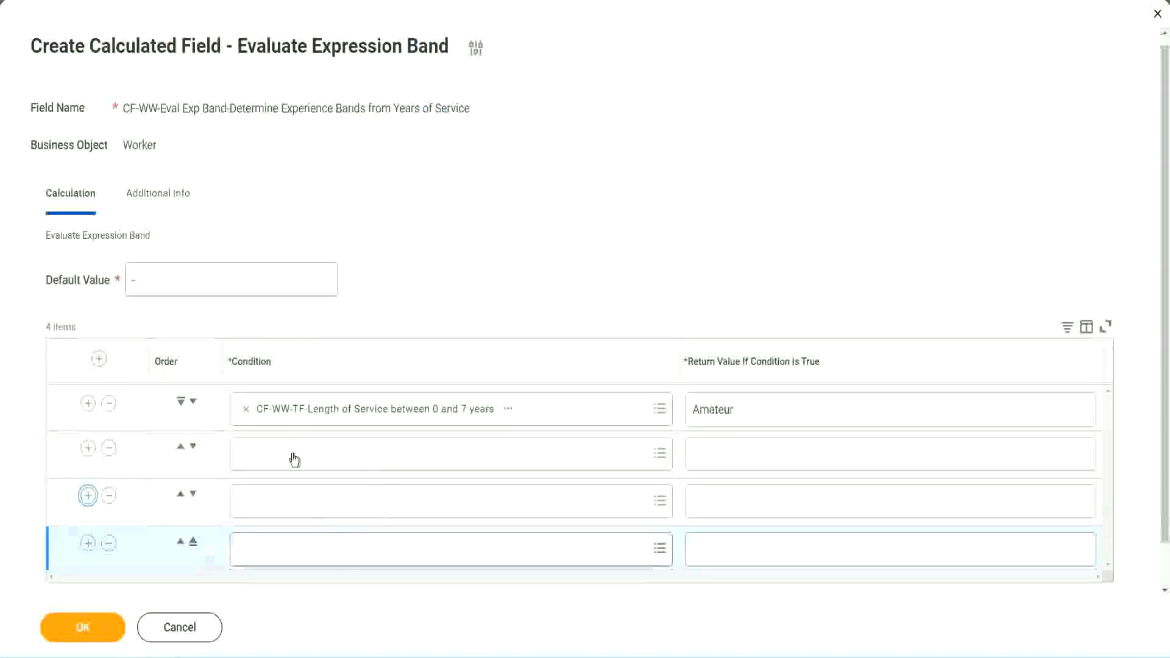
left_click(294, 454)
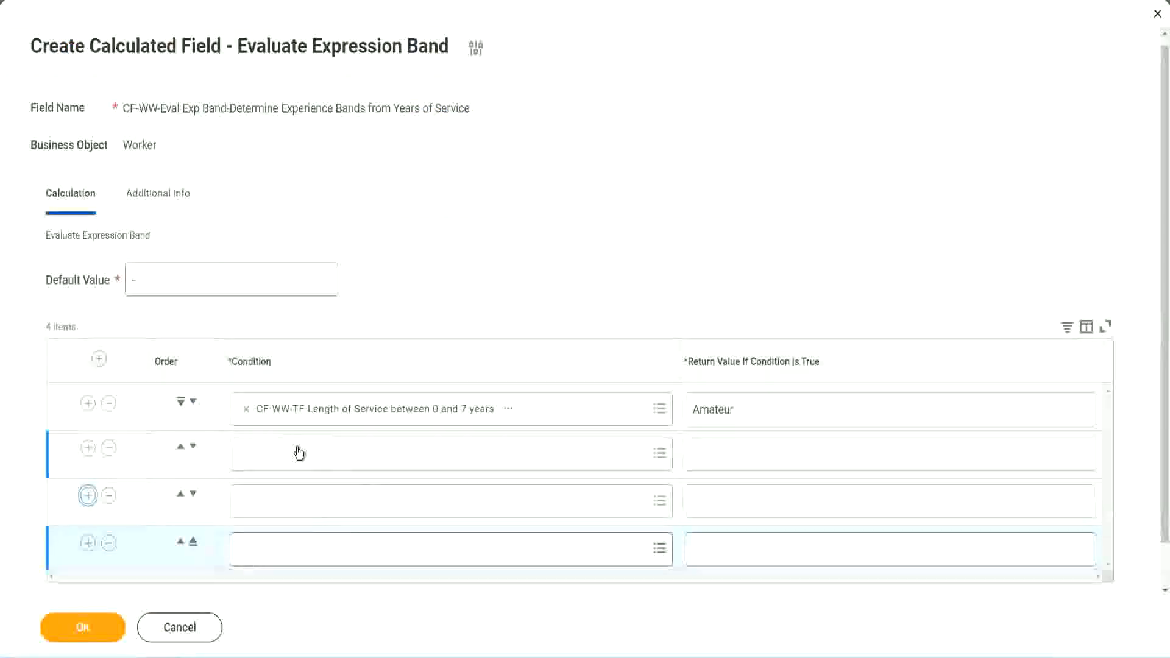
type("CF-WW-TF-Length of Service between 16 and 30 years")
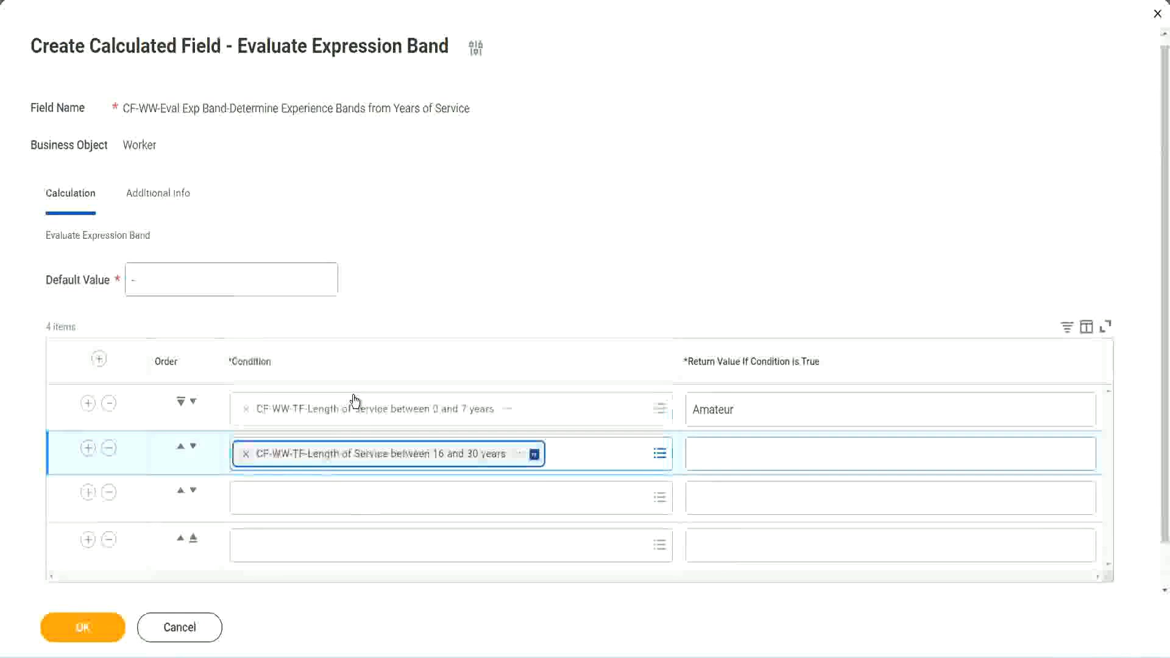
left_click(193, 446)
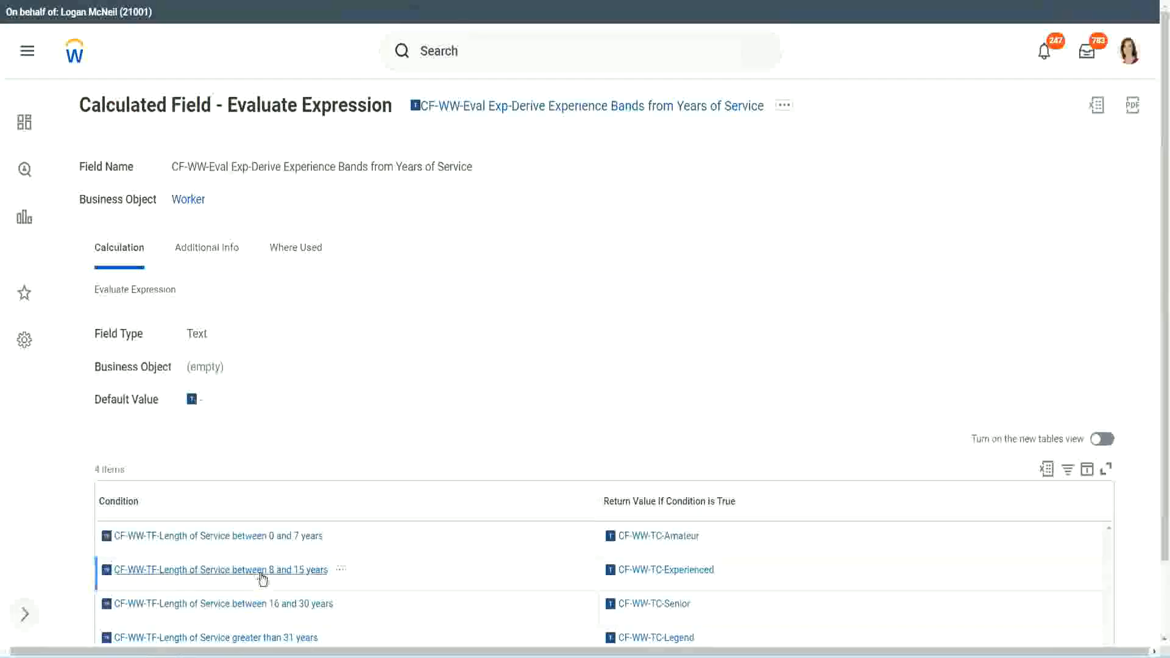
Copy CF-WW-TF-Length of Service between 8 and 15 years from the existing field into the second row's condition
right_click(263, 572)
left_click(300, 493)
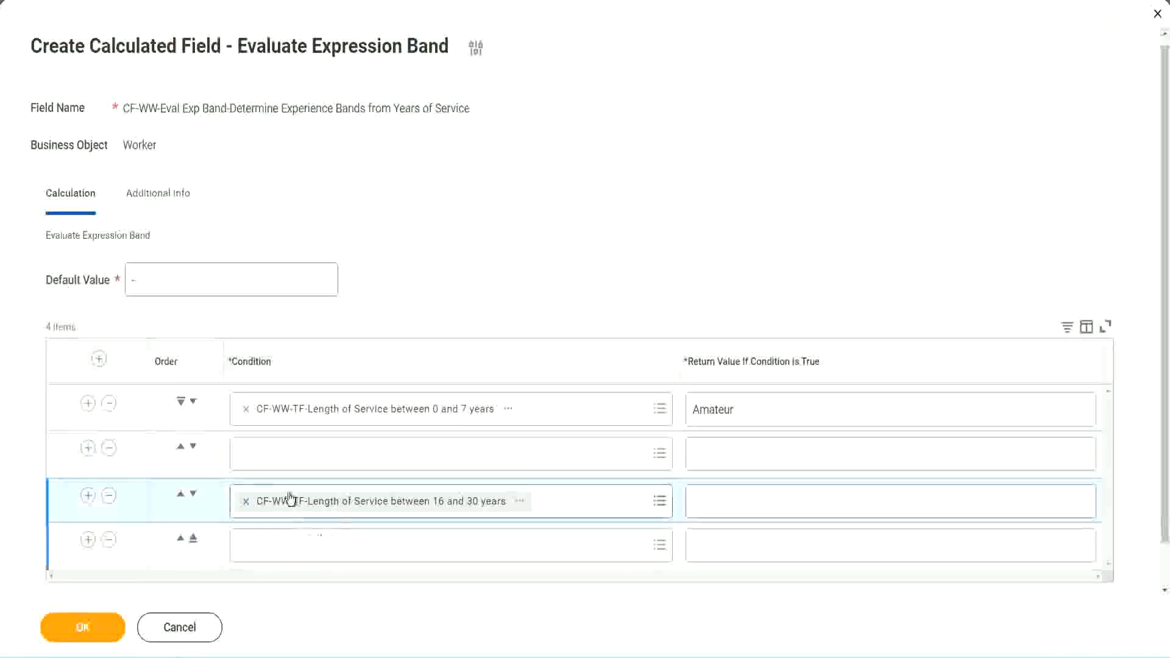
left_click(293, 467)
type("CF-WW-TF-Length of Service between 8 and 15 years")
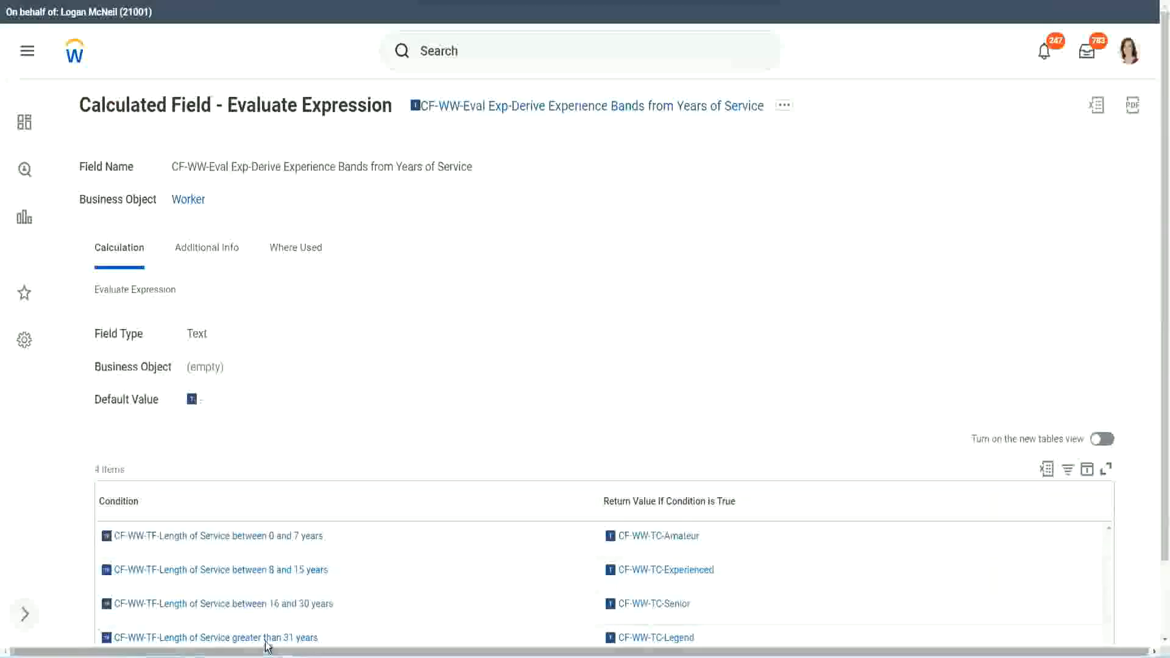
Copy CF-WW-TF-Length of Service greater than 31 years from the existing field into the fourth row's condition, with return value Legend
right_click(267, 640)
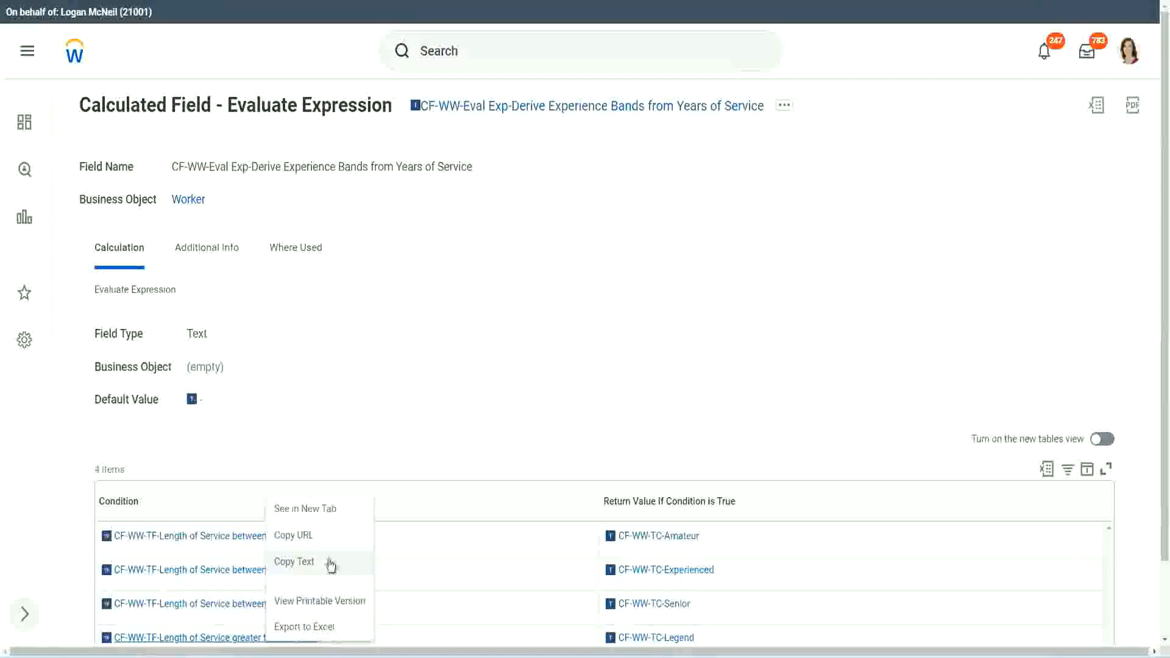
left_click(335, 573)
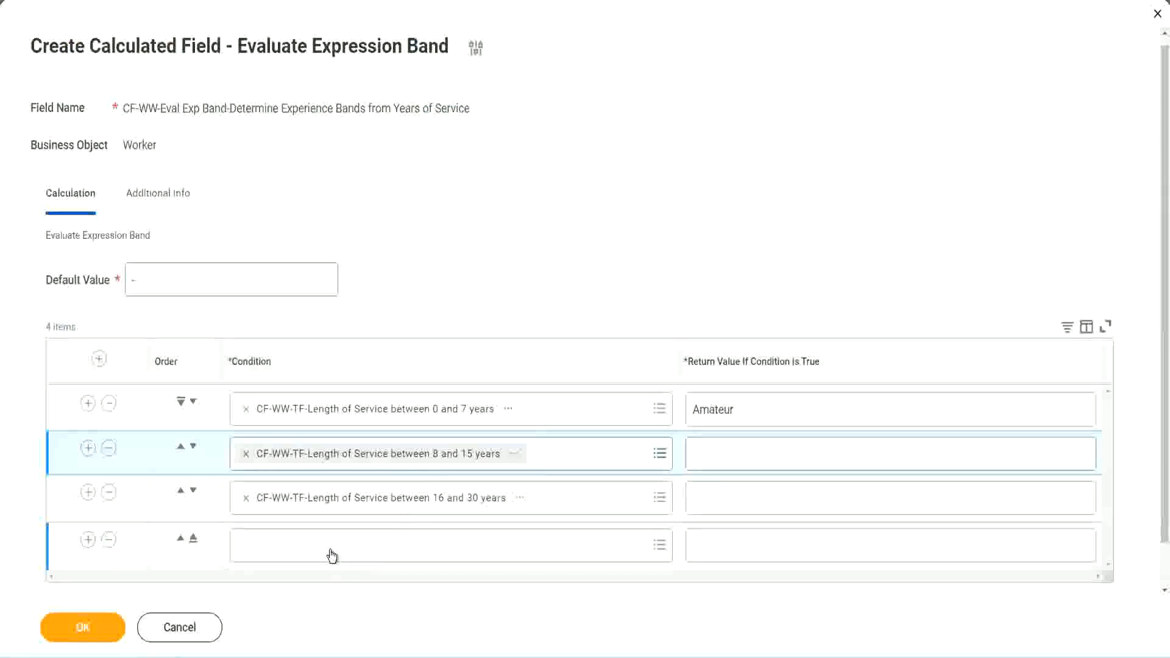
left_click(332, 555)
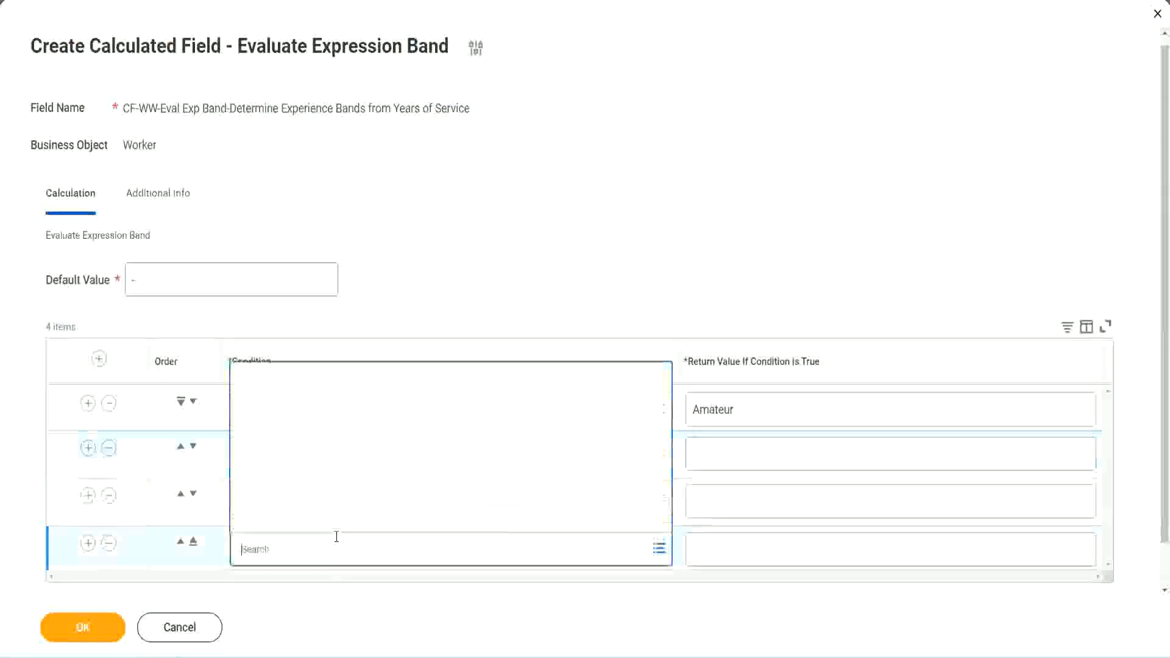
key("ctrl+v")
key("Return")
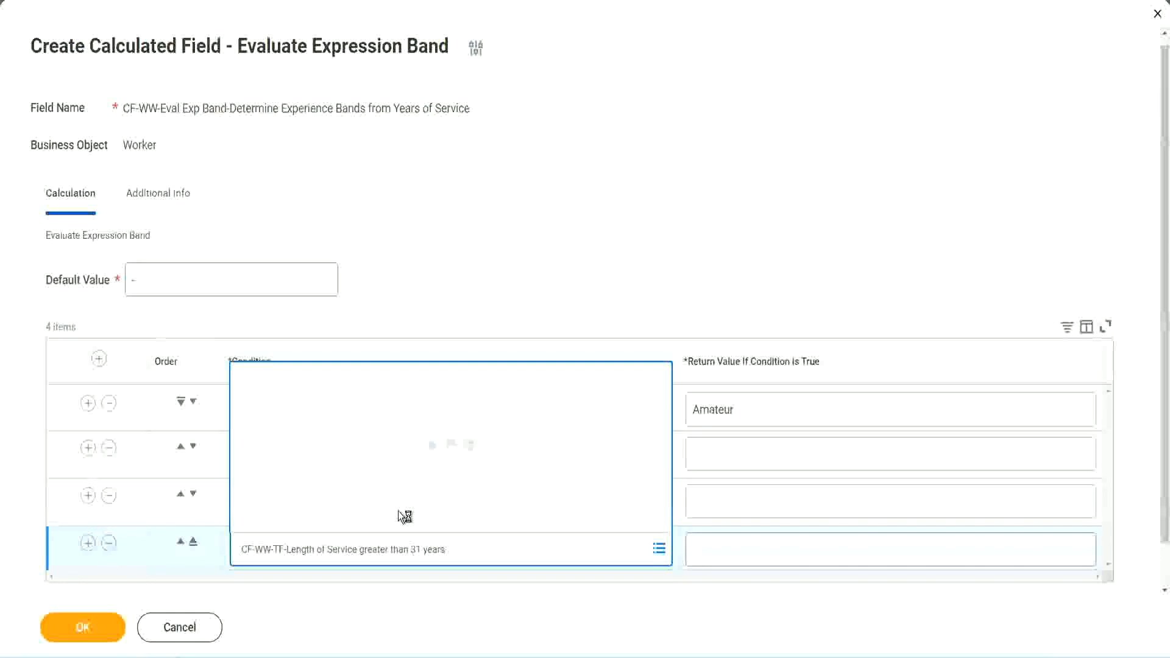
left_click(769, 548)
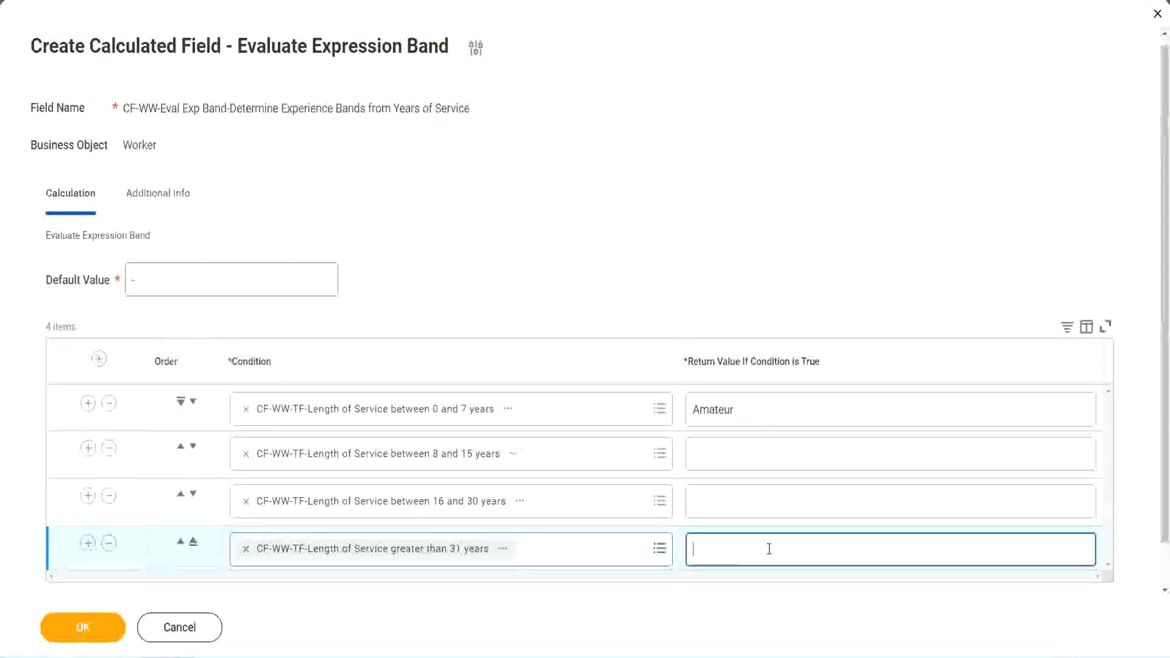
type("Le")
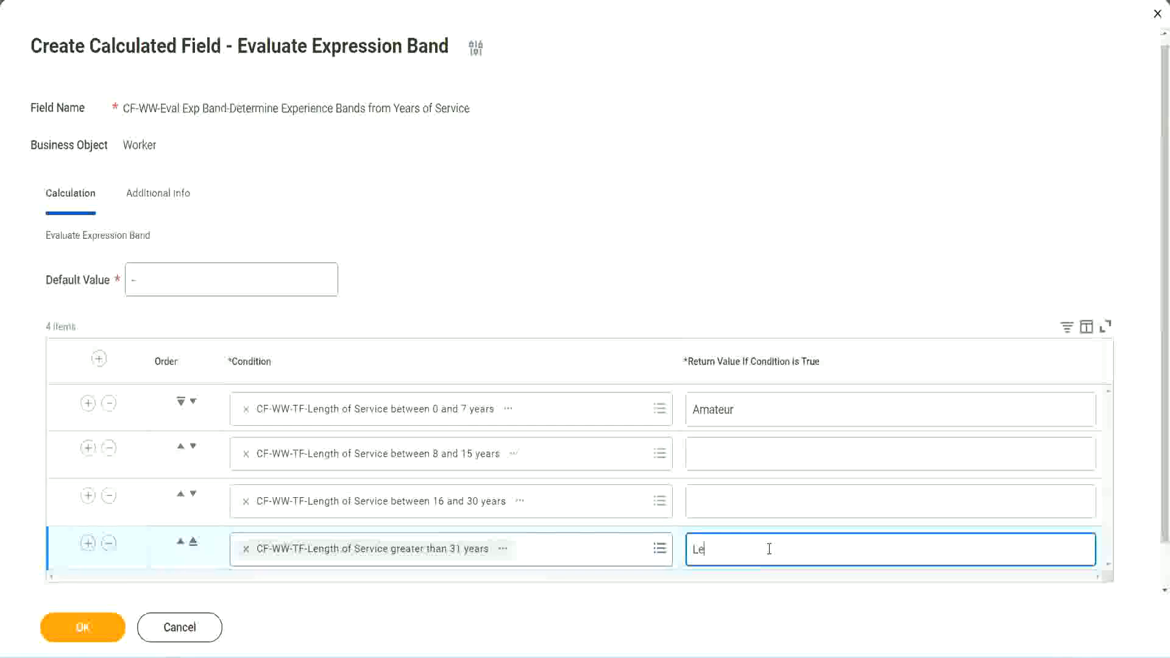
type("gend")
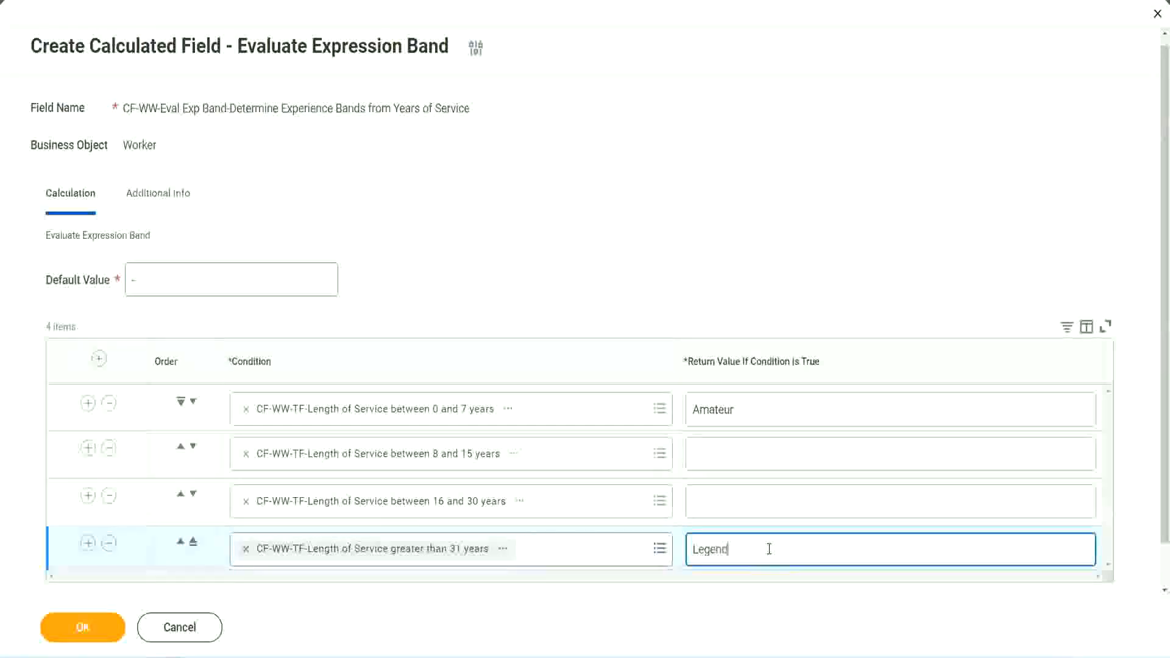
Enter the return values Senior for 16 to 30 years and Experienced for 8 to 15 years, and save the calculated field
left_click(719, 500)
type("Senior")
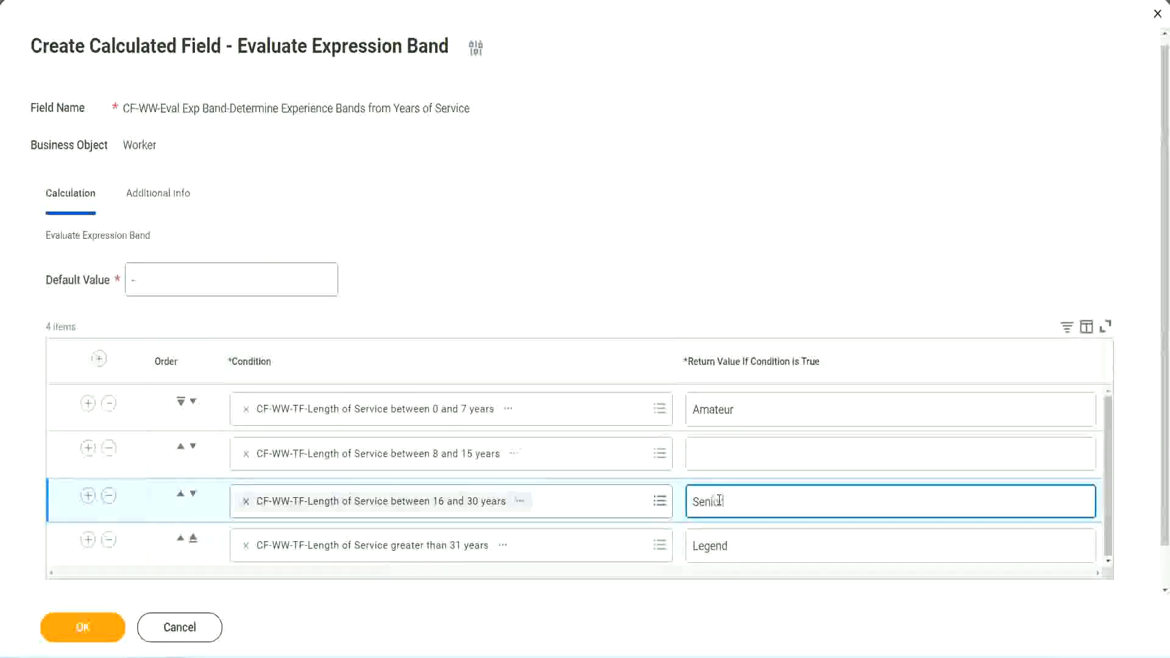
left_click(737, 454)
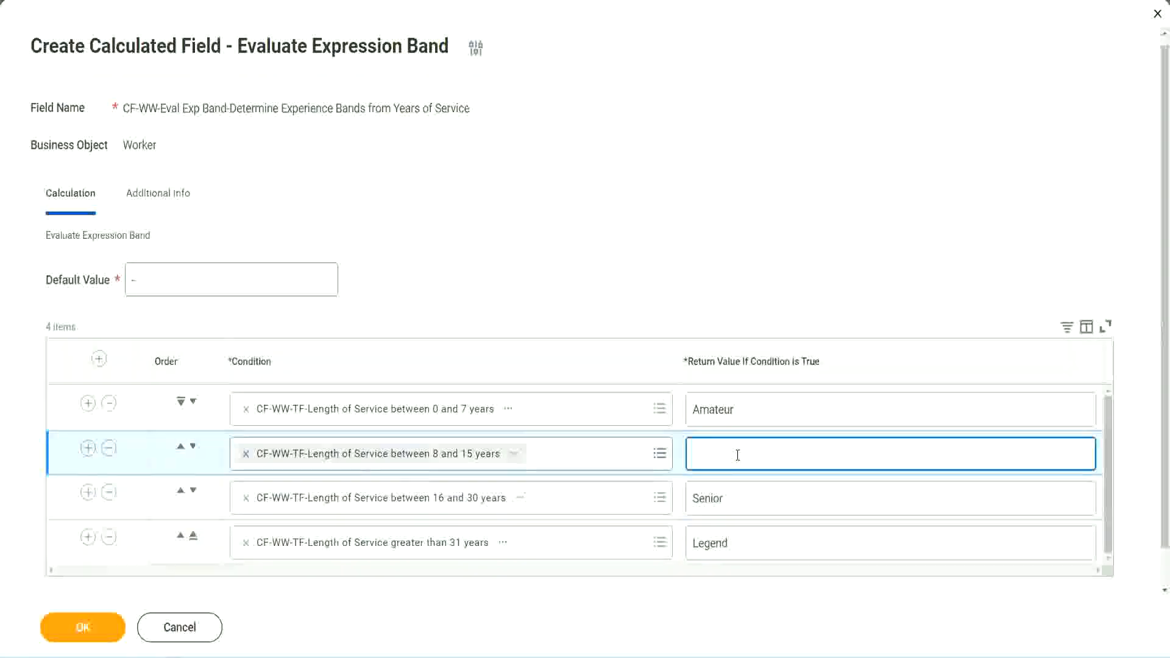
type("Experienced")
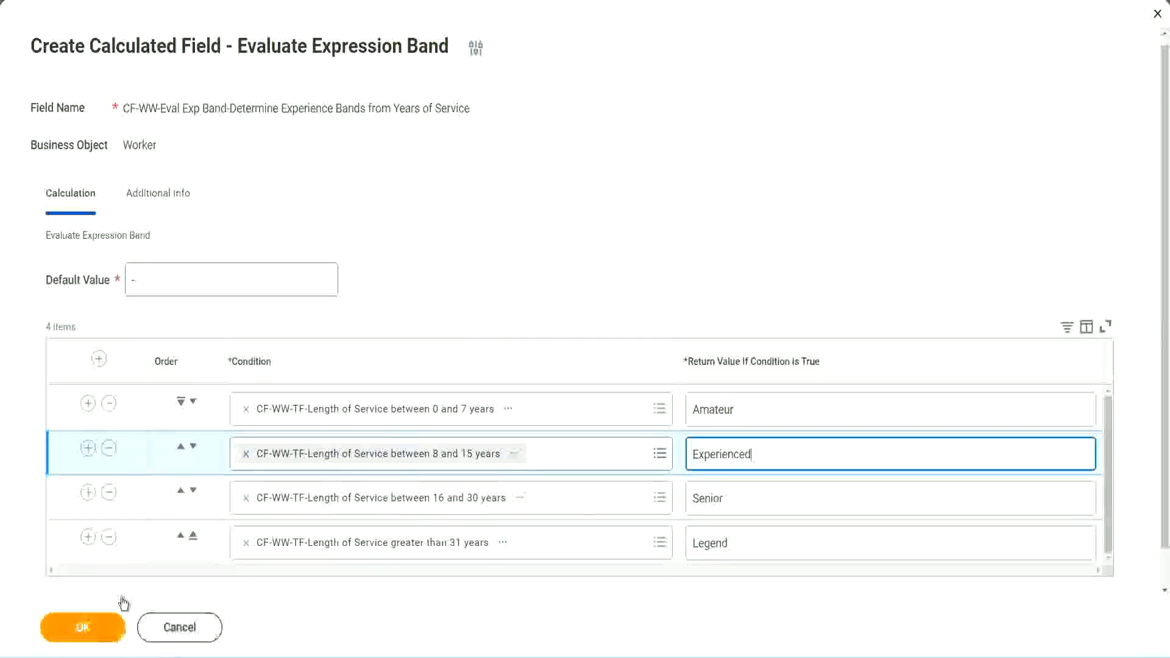
left_click(100, 625)
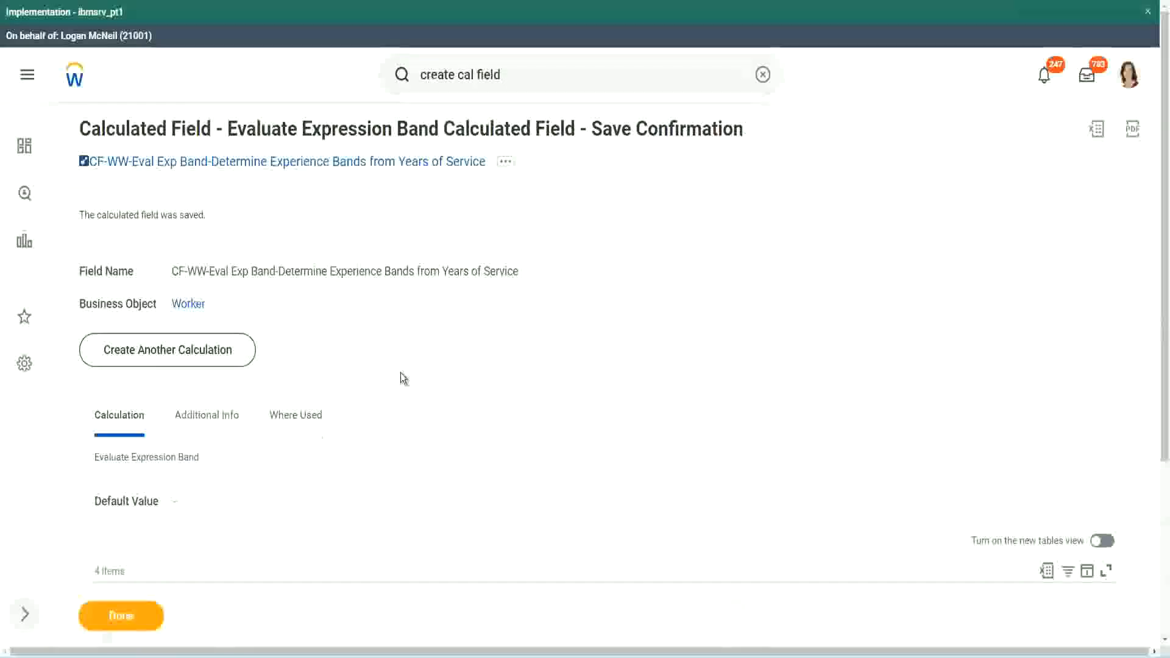
Check the return value assigned to each length-of-service condition in the saved calculated field
scroll(400, 371, "down", 3)
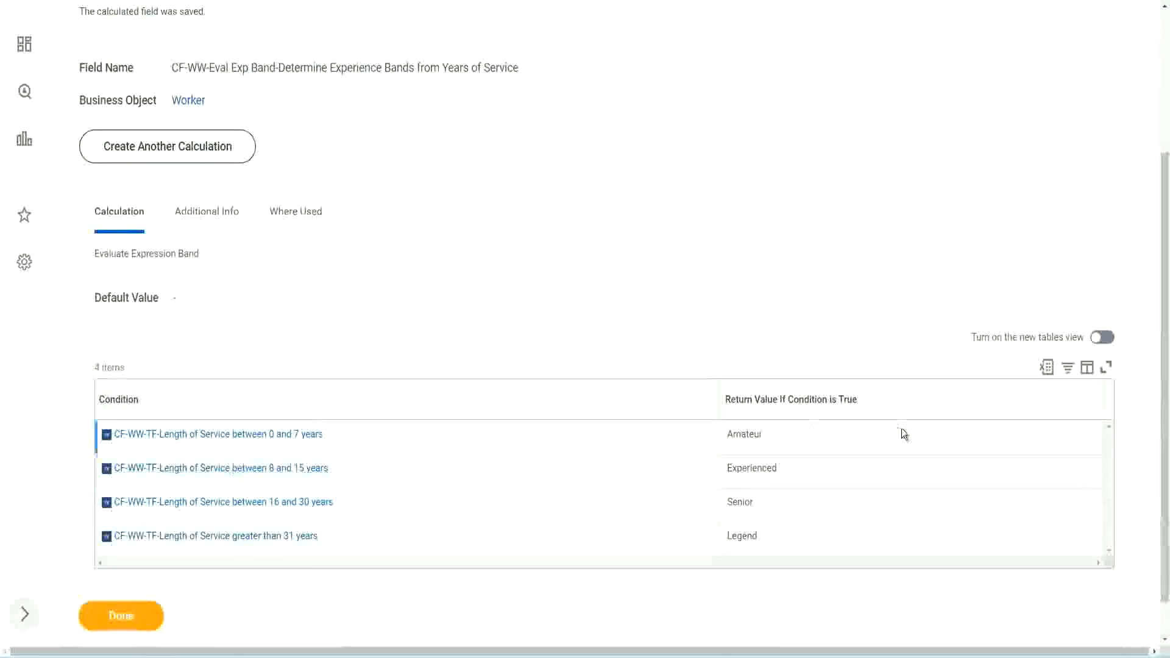
double_click(749, 434)
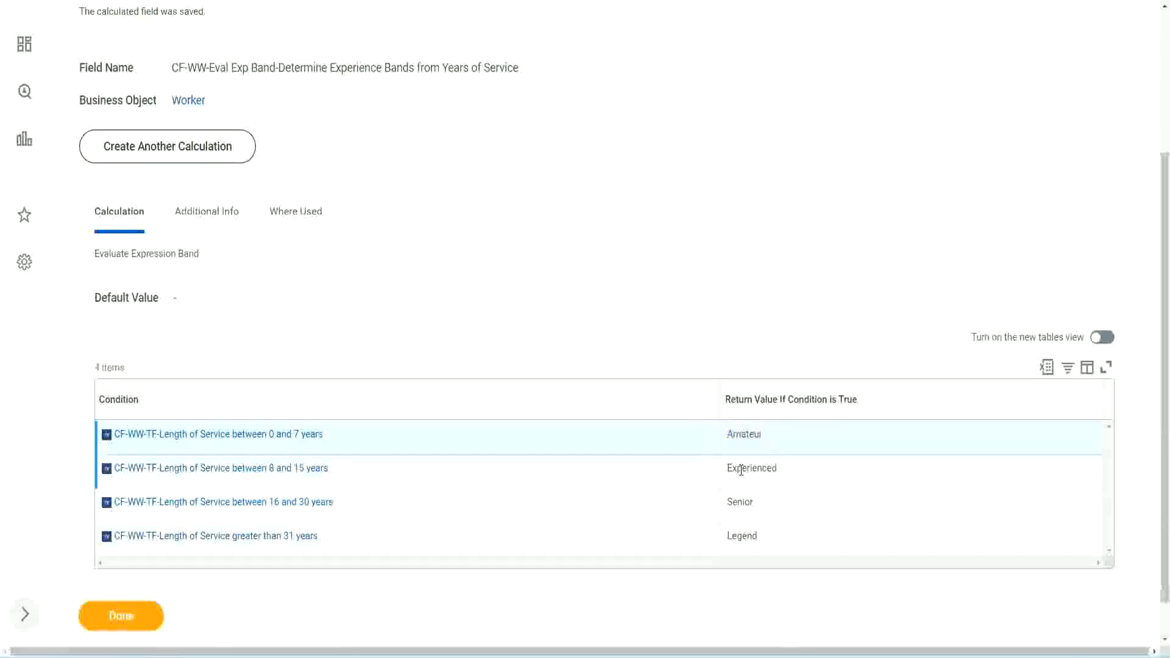
double_click(745, 468)
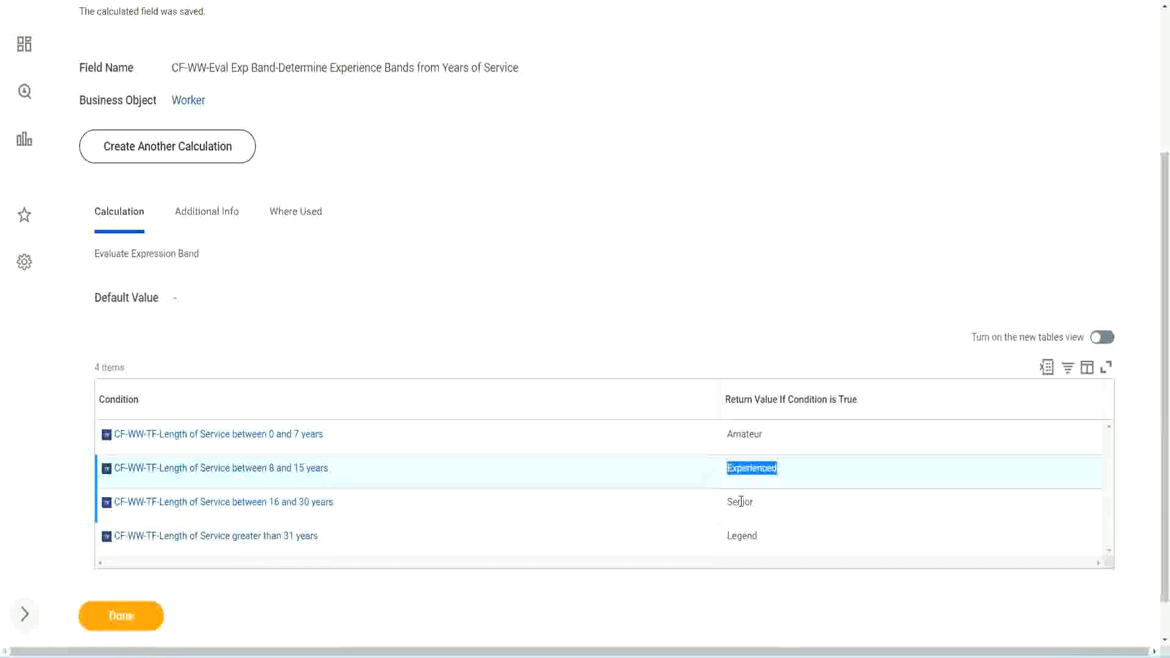
double_click(740, 502)
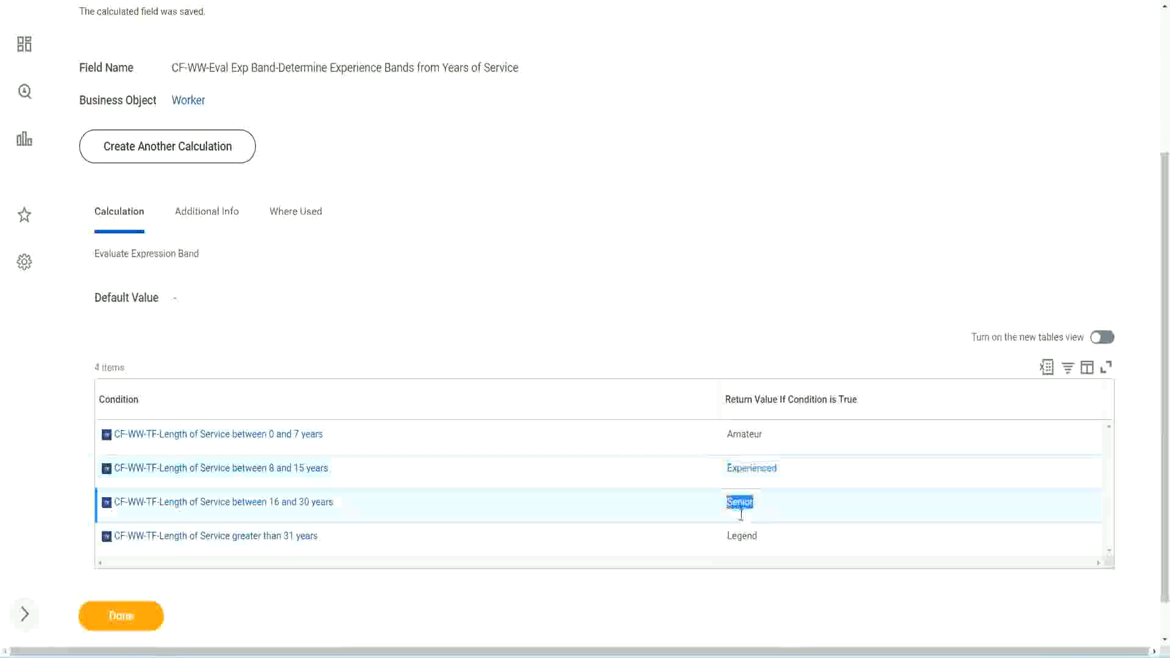
left_click(744, 531)
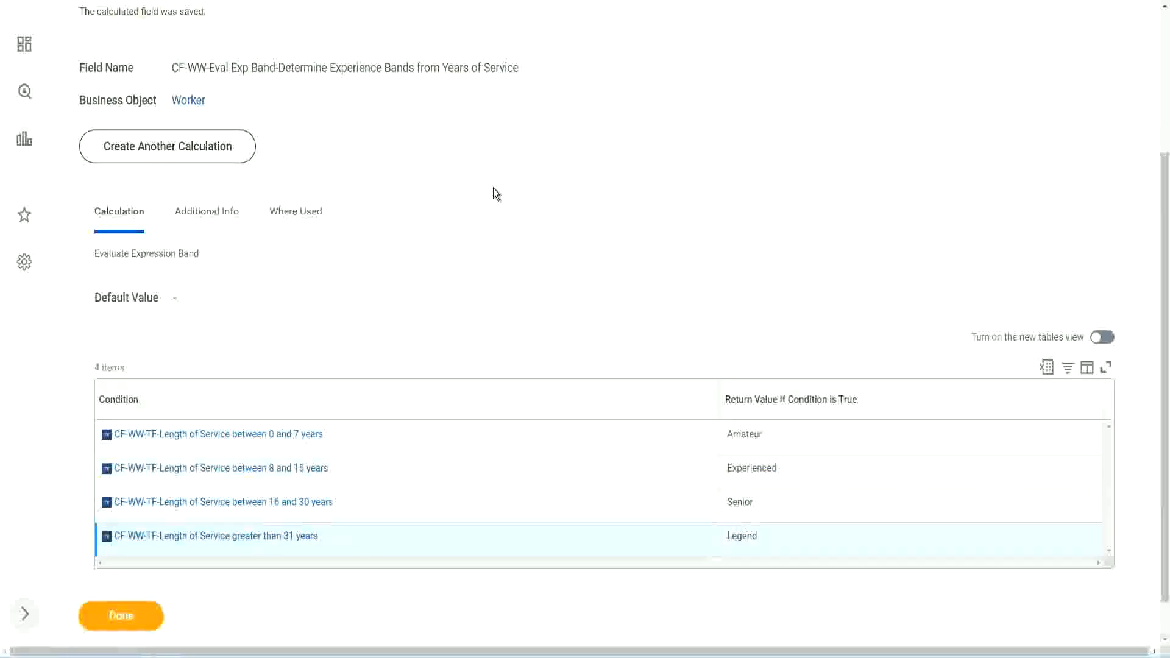
Copy the saved calculated field's name as text from the save confirmation
scroll(496, 194, "up", 3)
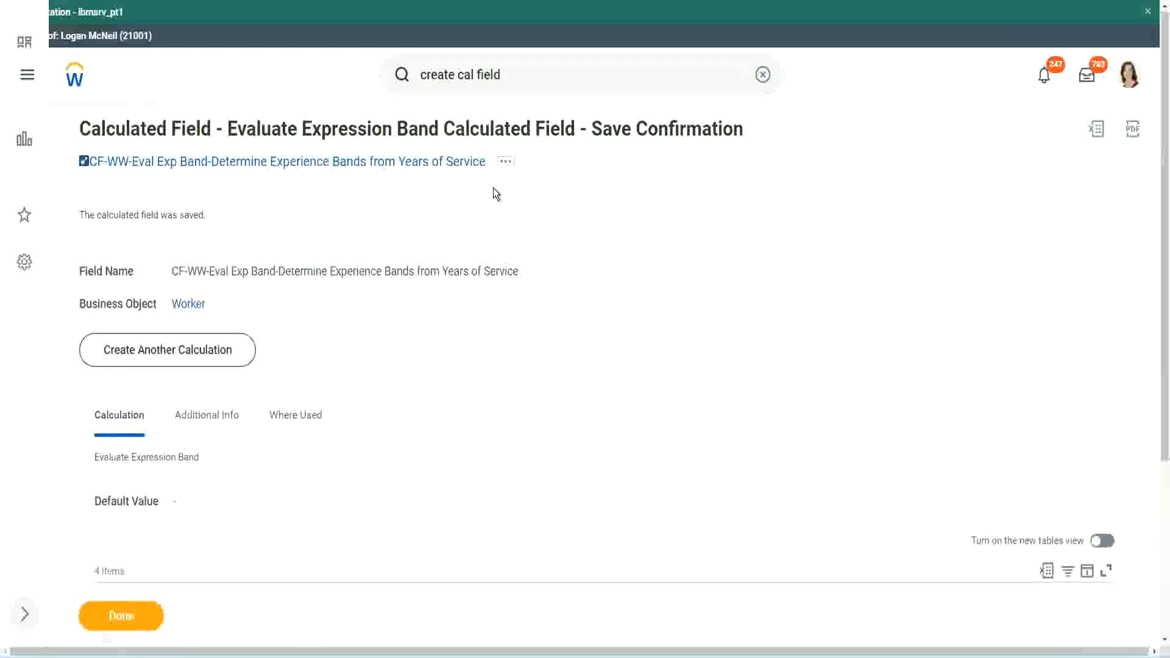
right_click(383, 166)
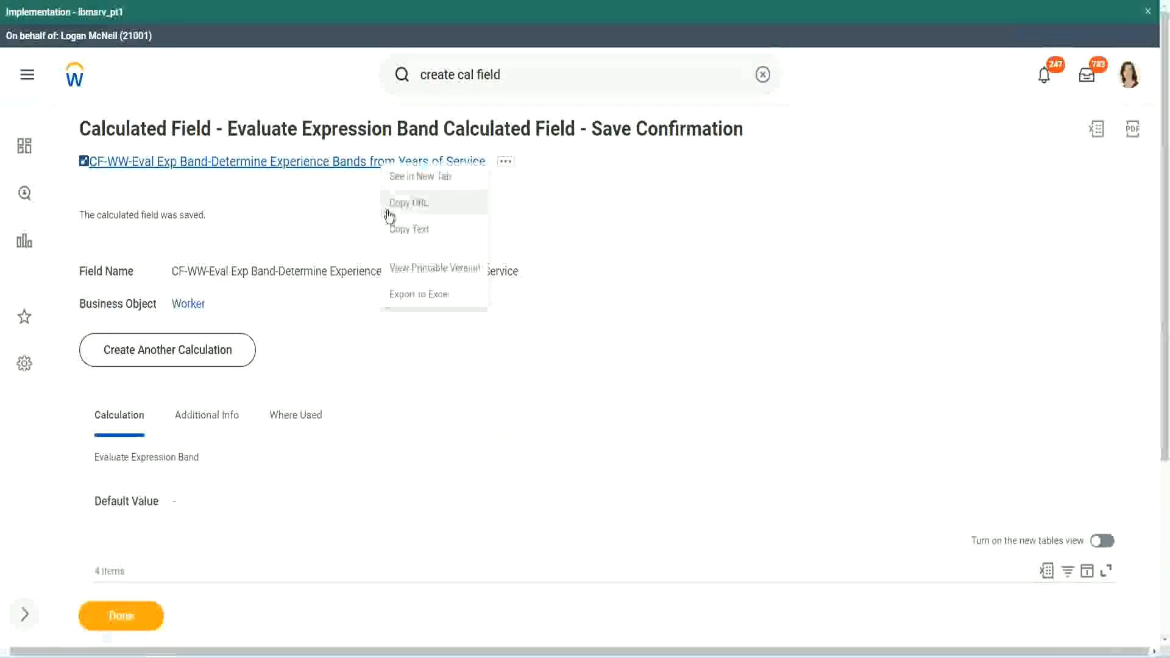
left_click(405, 229)
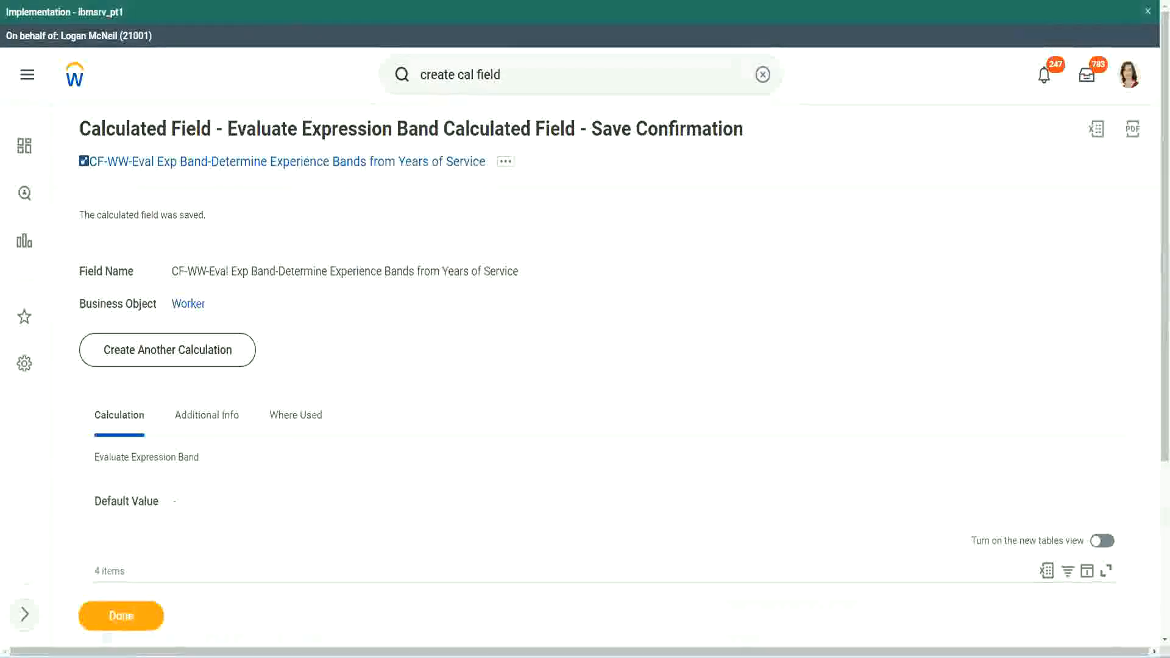
Review the saved field's condition table alongside the experience band notes in Notepad++, and return to the save confirmation in Workday
scroll(386, 472, "down", 3)
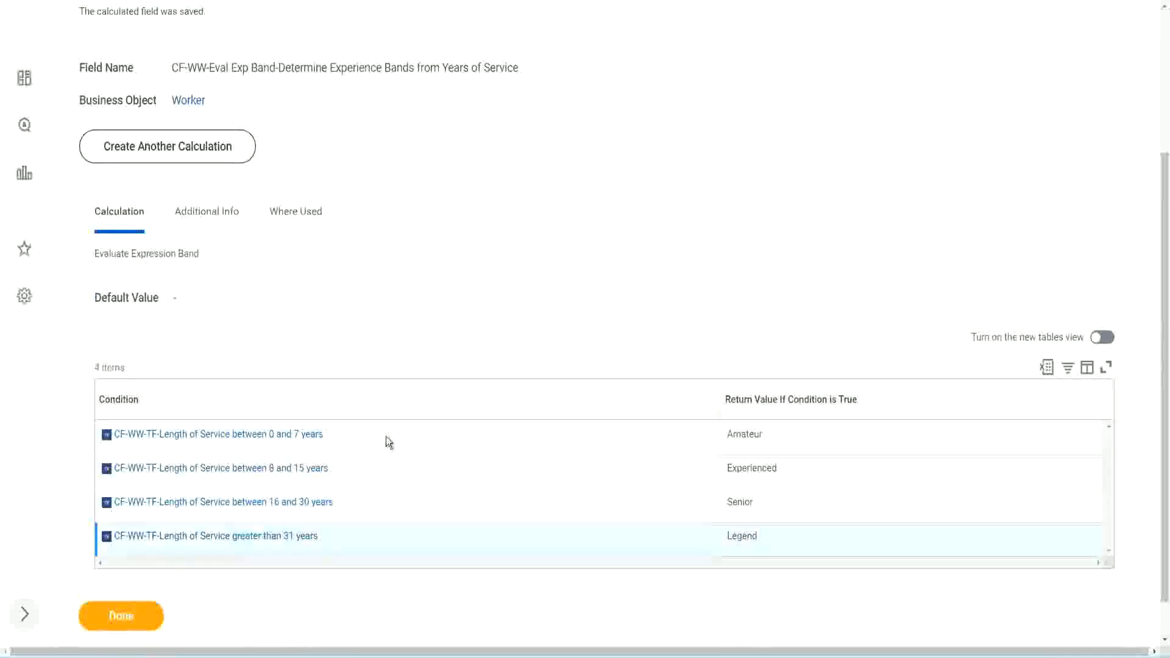
scroll(402, 433, "down", 1)
scroll(409, 274, "up", 2)
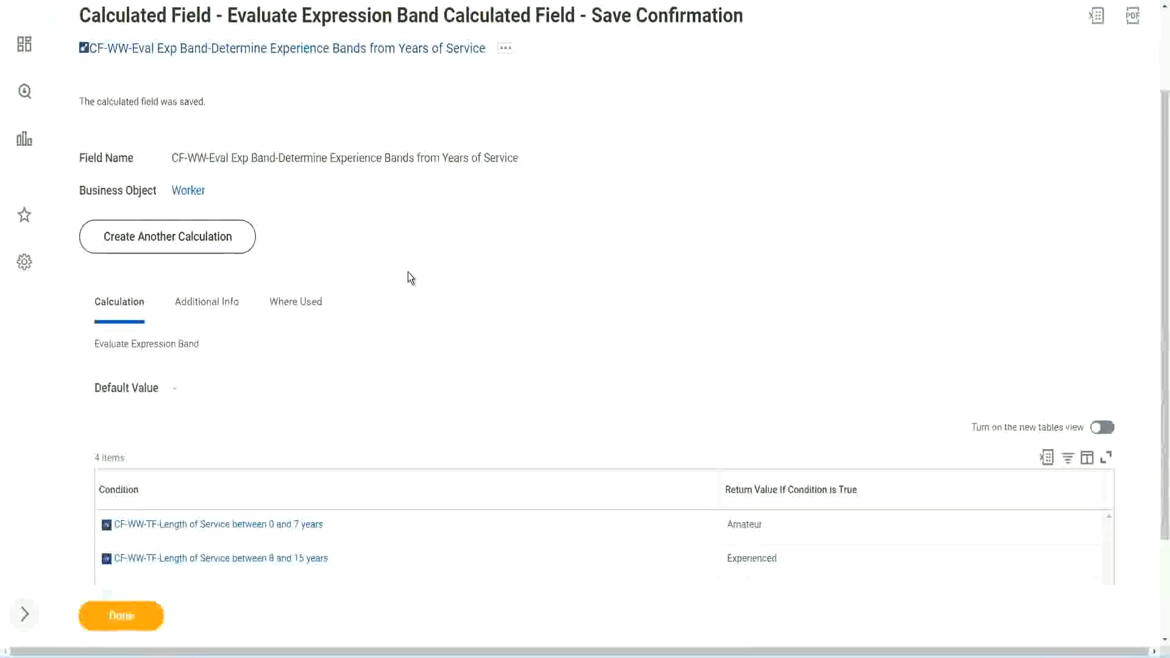
scroll(408, 272, "down", 2)
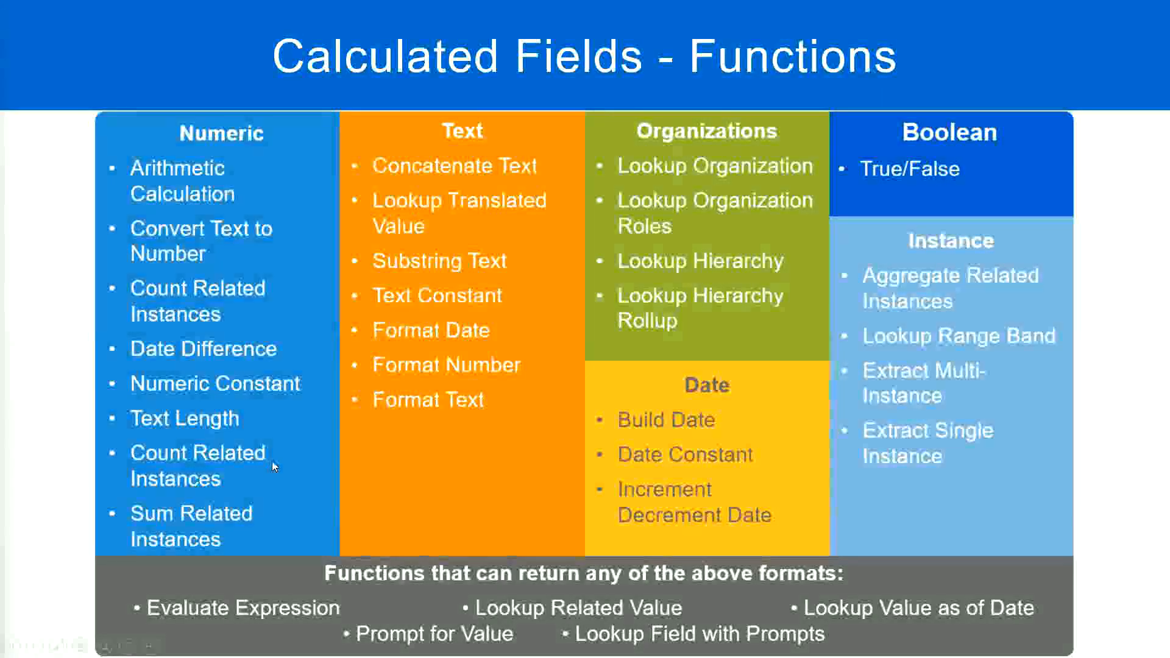
key("alt+Tab")
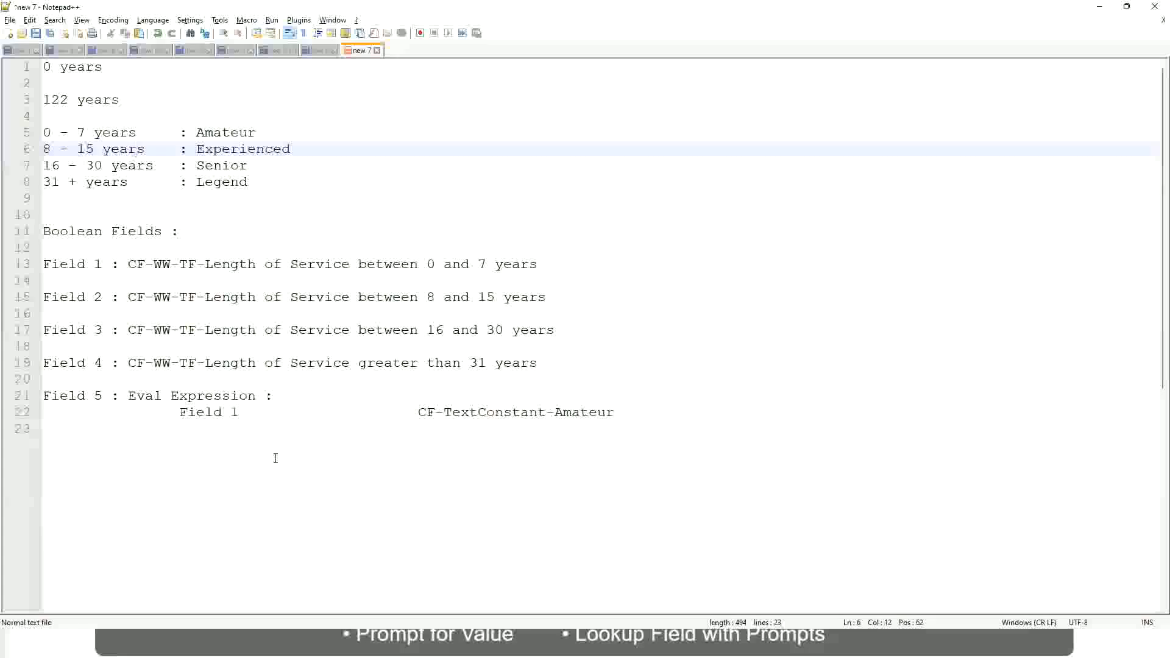
key("alt+Tab")
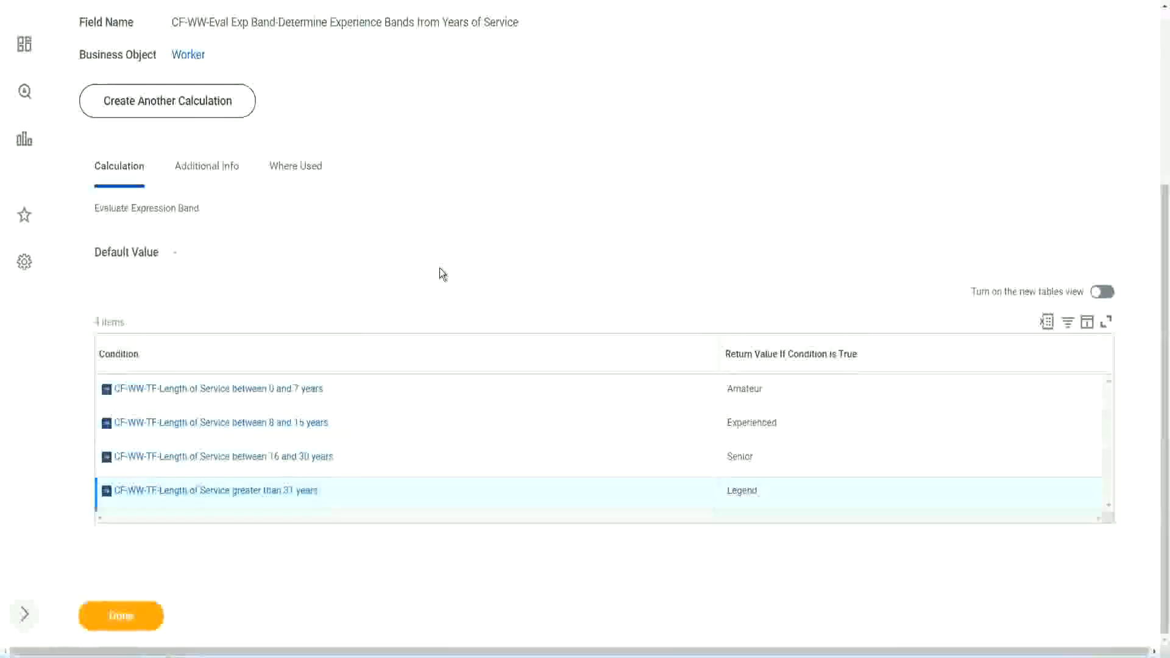
scroll(440, 268, "up", 1)
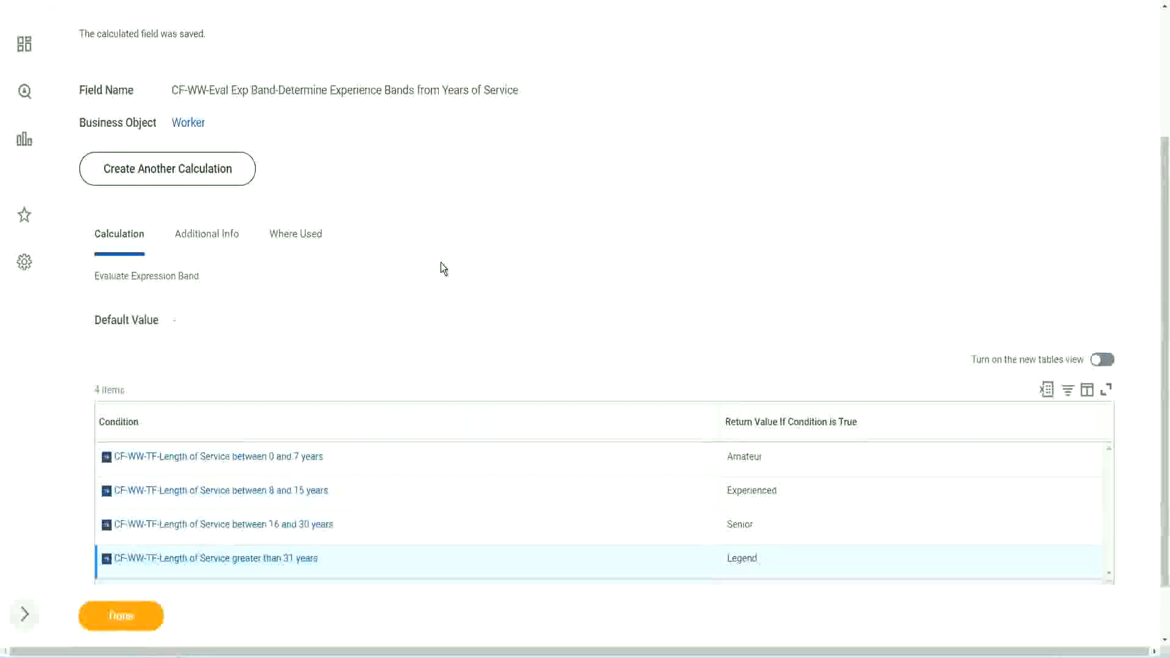
scroll(441, 266, "up", 3)
scroll(441, 266, "down", 4)
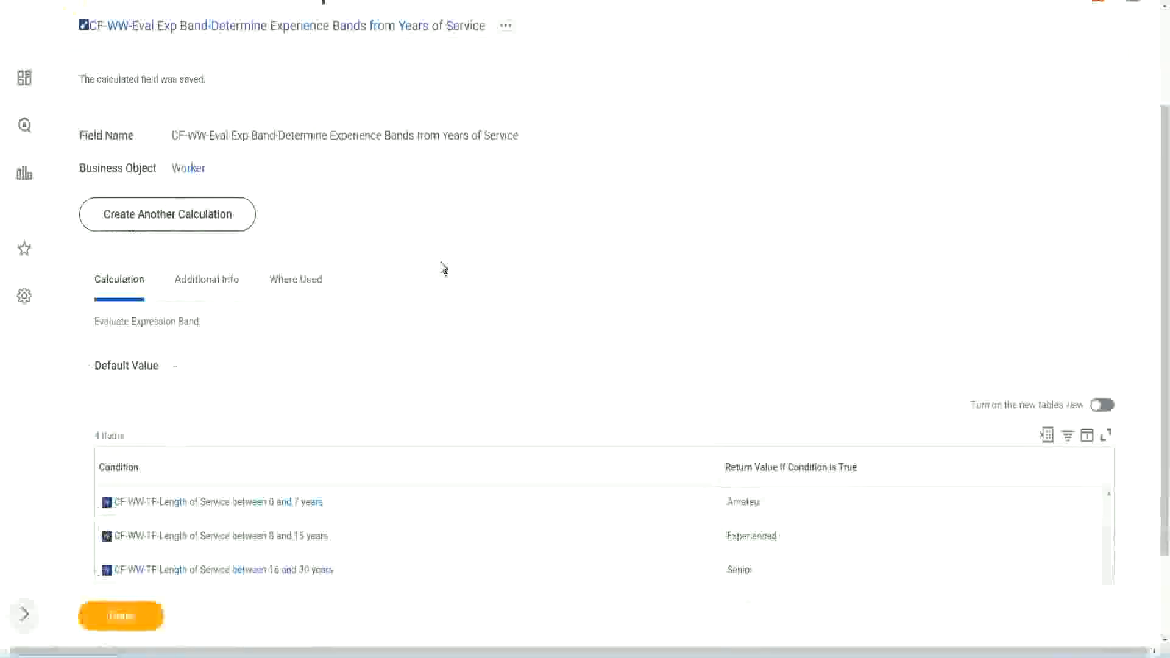
Close the save confirmation and open the WW Employee Details custom report for editing at its last column rows
left_click(135, 613)
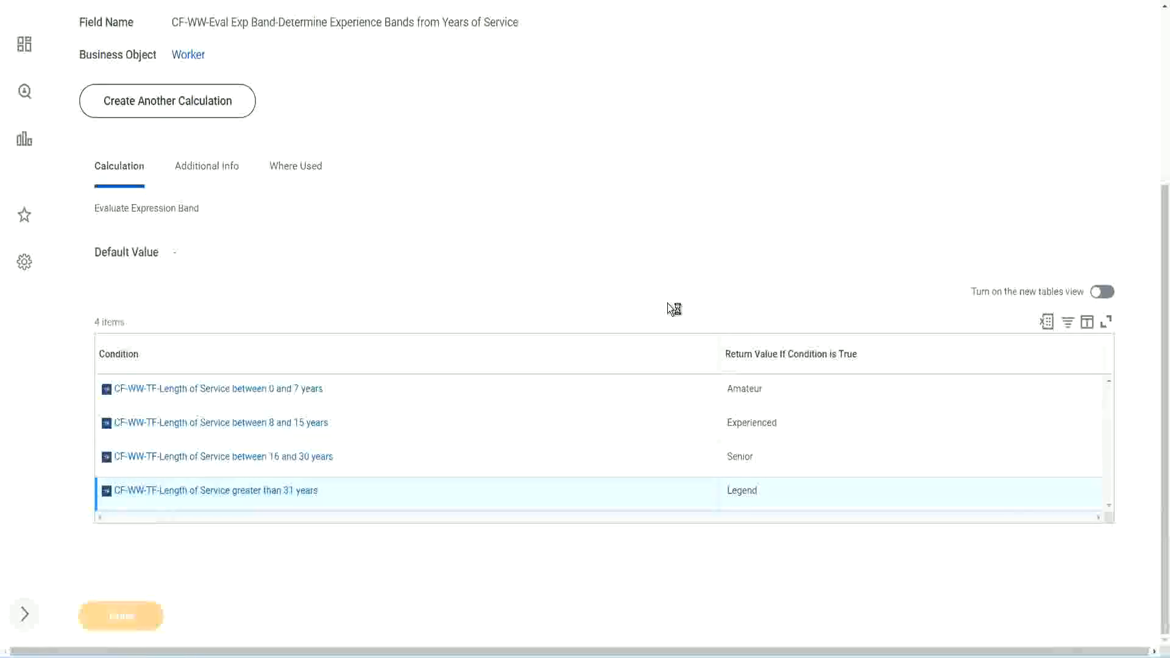
scroll(524, 272, "down", 3)
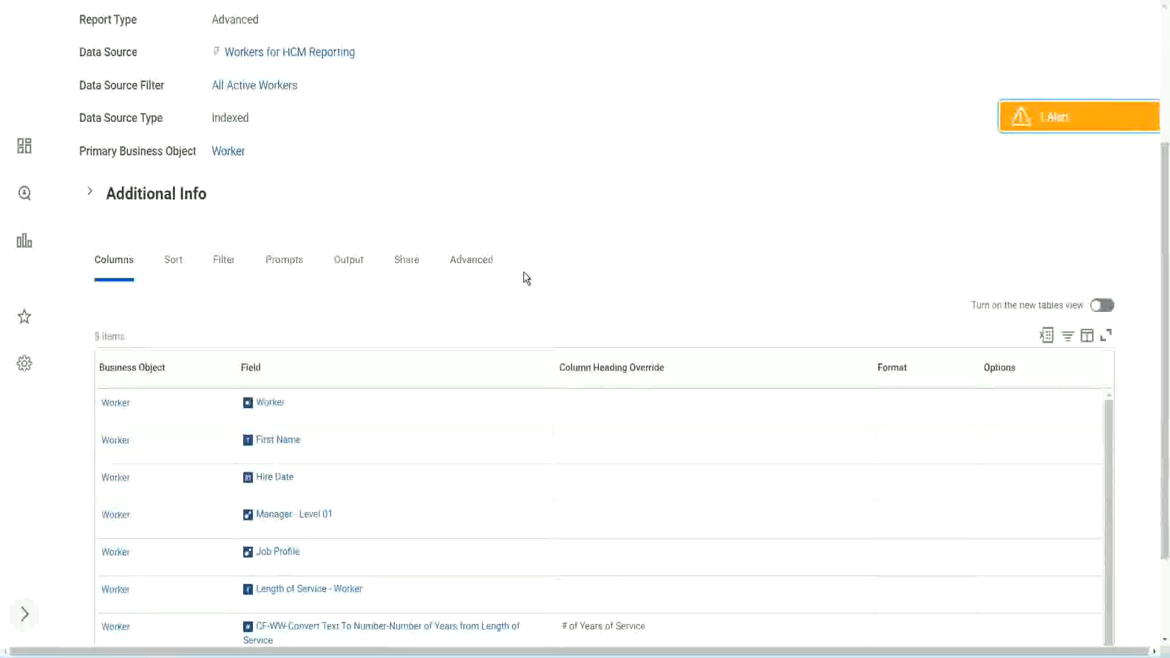
scroll(524, 271, "up", 3)
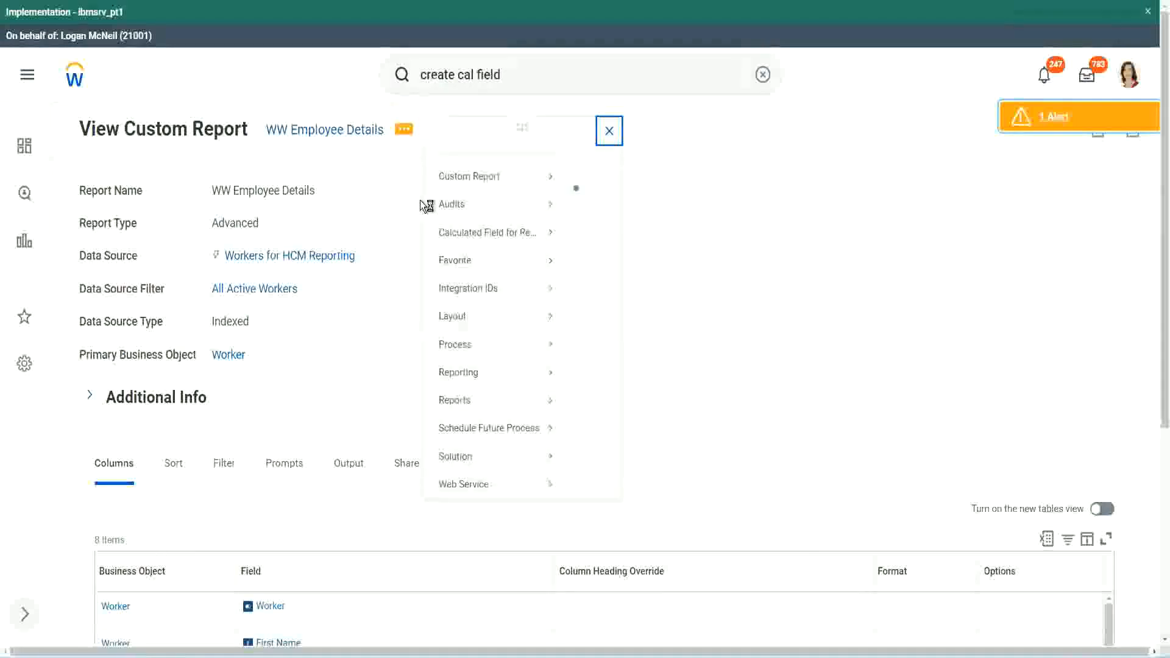
mouse_move(472, 194)
left_click(595, 197)
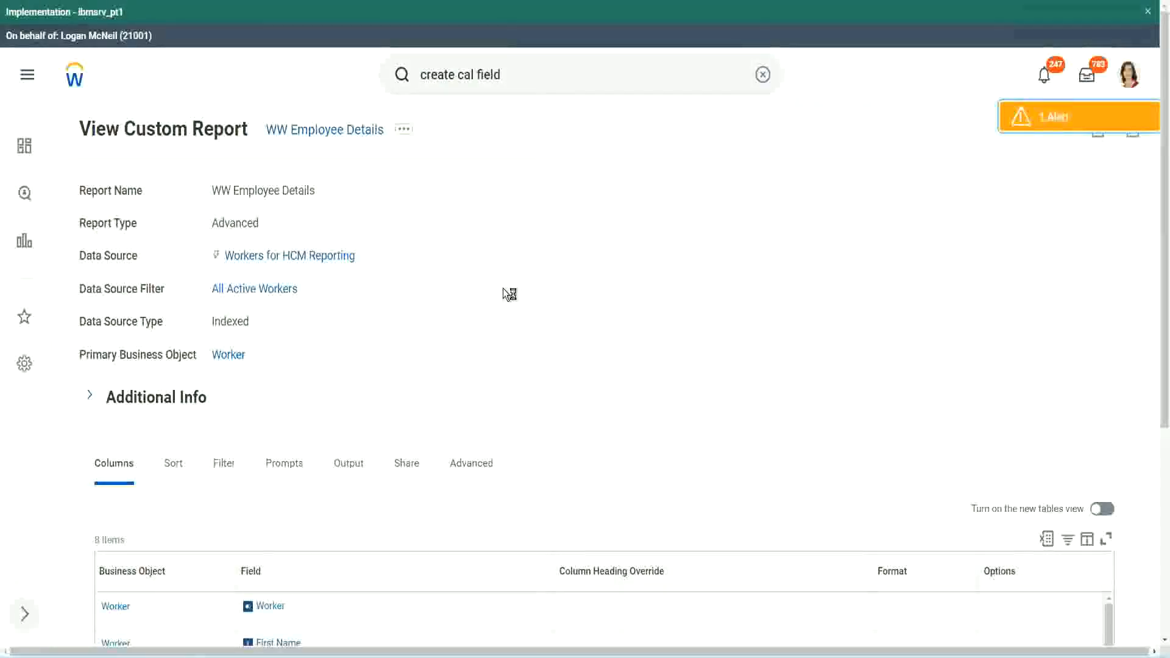
scroll(503, 288, "down", 1)
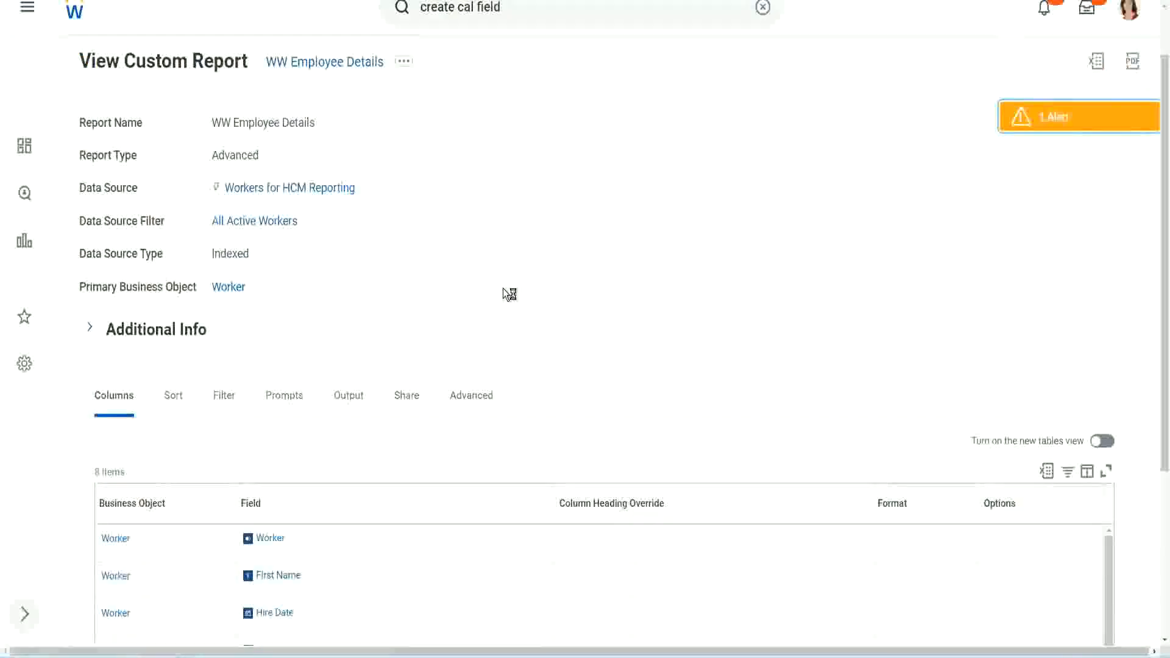
scroll(503, 288, "down", 4)
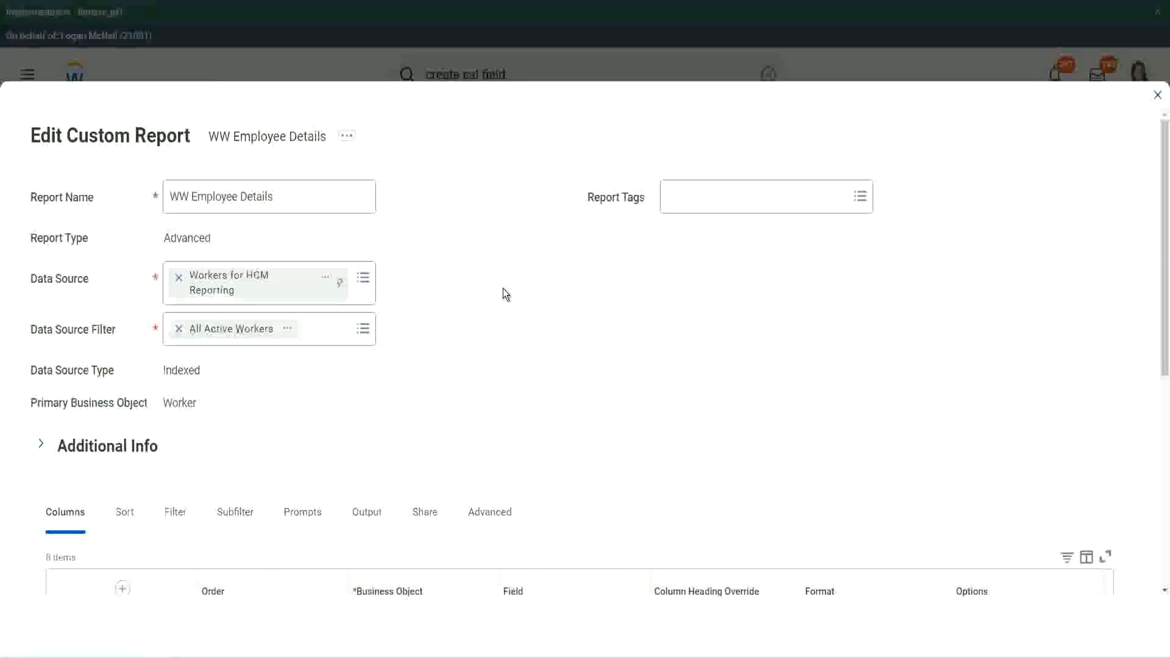
scroll(503, 287, "down", 8)
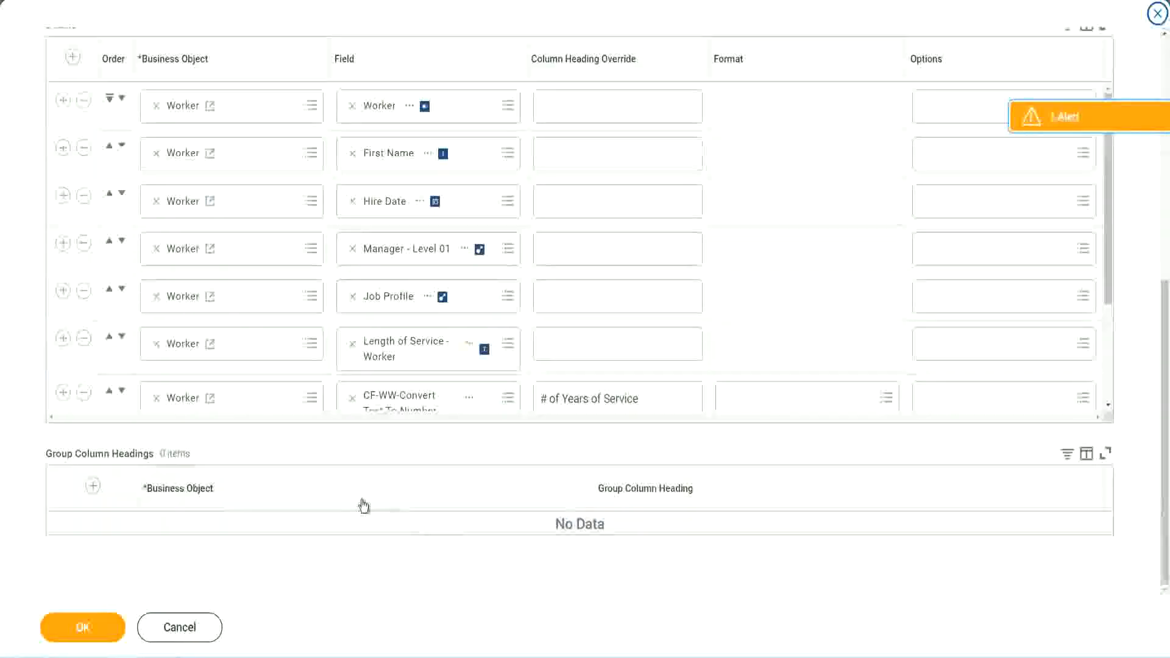
scroll(213, 334, "down", 3)
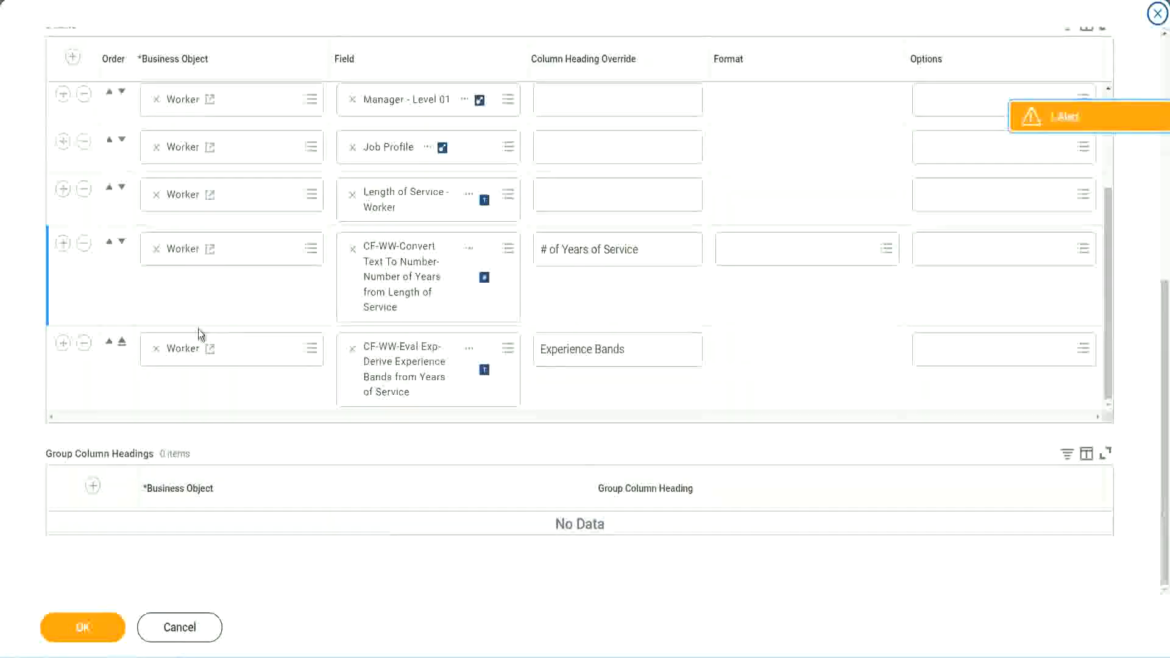
Add a Worker column row below the Experience Bands row and copy that existing row's calculated field name as text
left_click(63, 342)
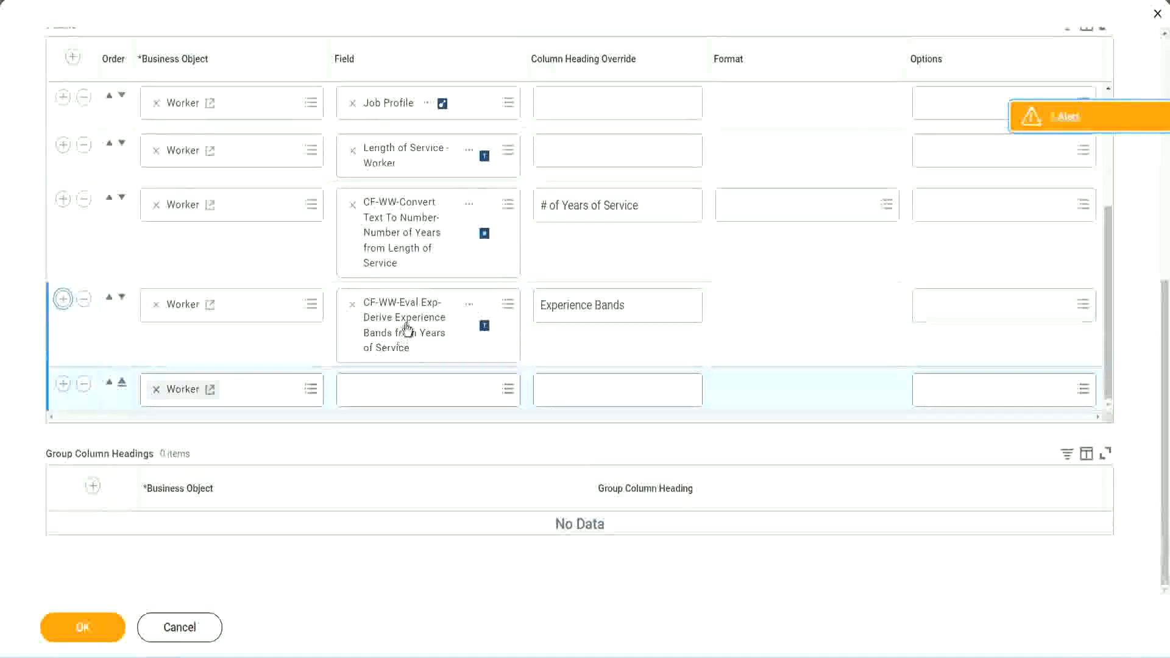
right_click(405, 330)
left_click(441, 394)
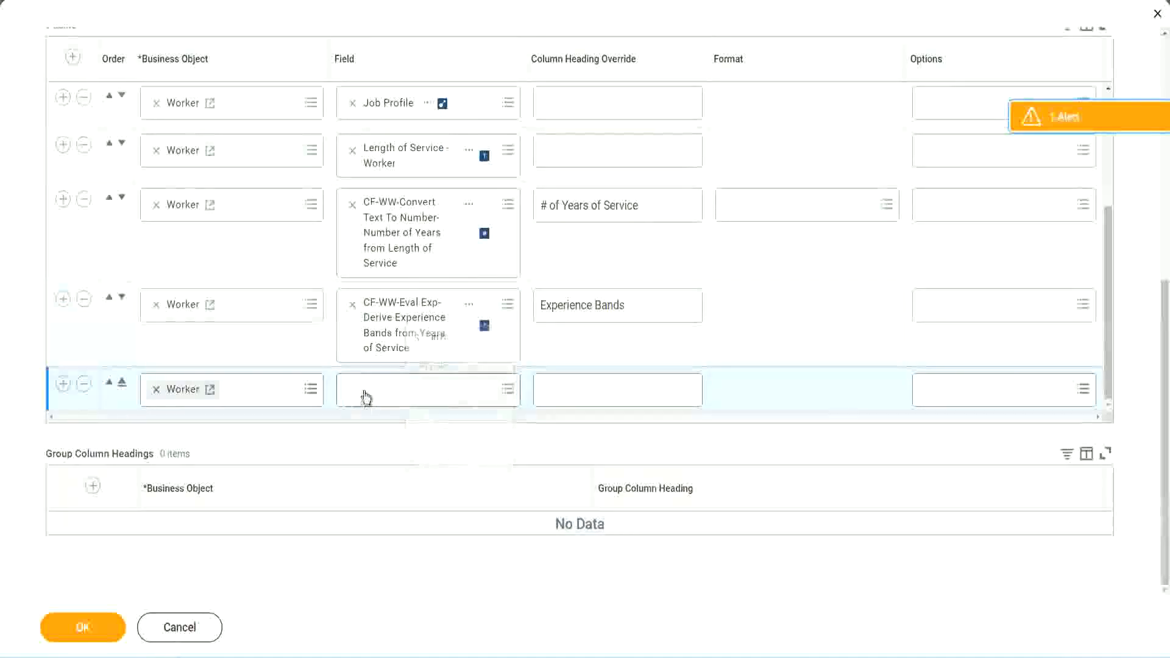
Search for CF-WW-Eval Exp Band in the new row and choose CF-WW-Eval Exp Band-Determine Experience Bands from Years of Service as its field
left_click(436, 397)
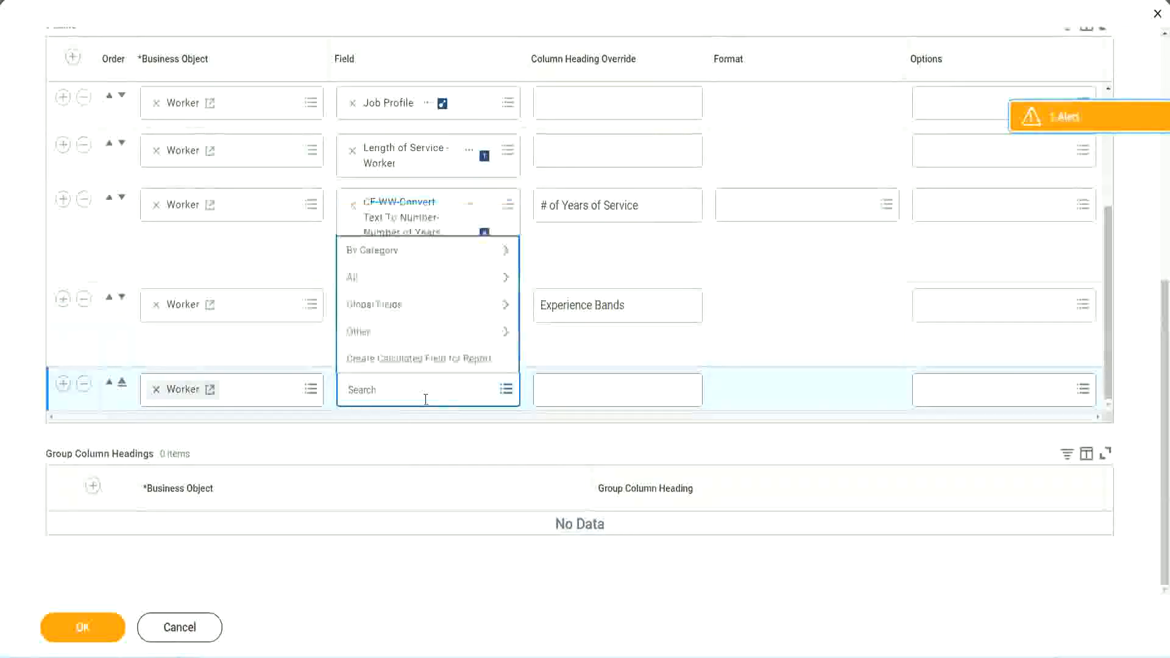
key("ctrl+v")
left_click_drag(428, 386, 303, 387)
left_click(414, 390)
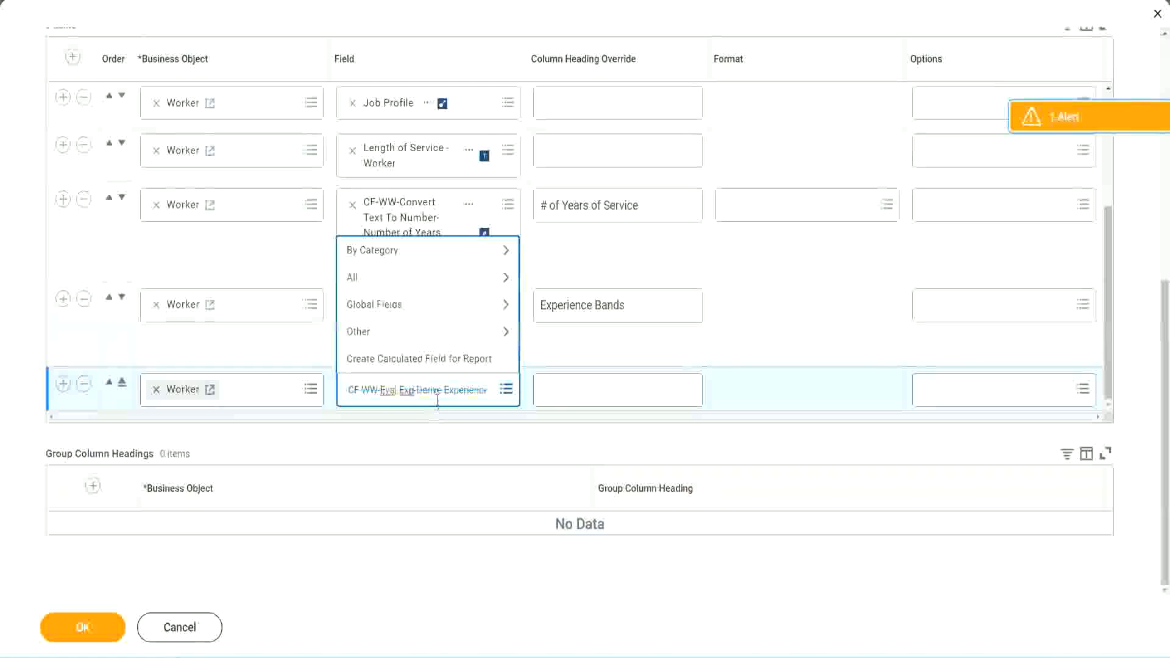
type("Band")
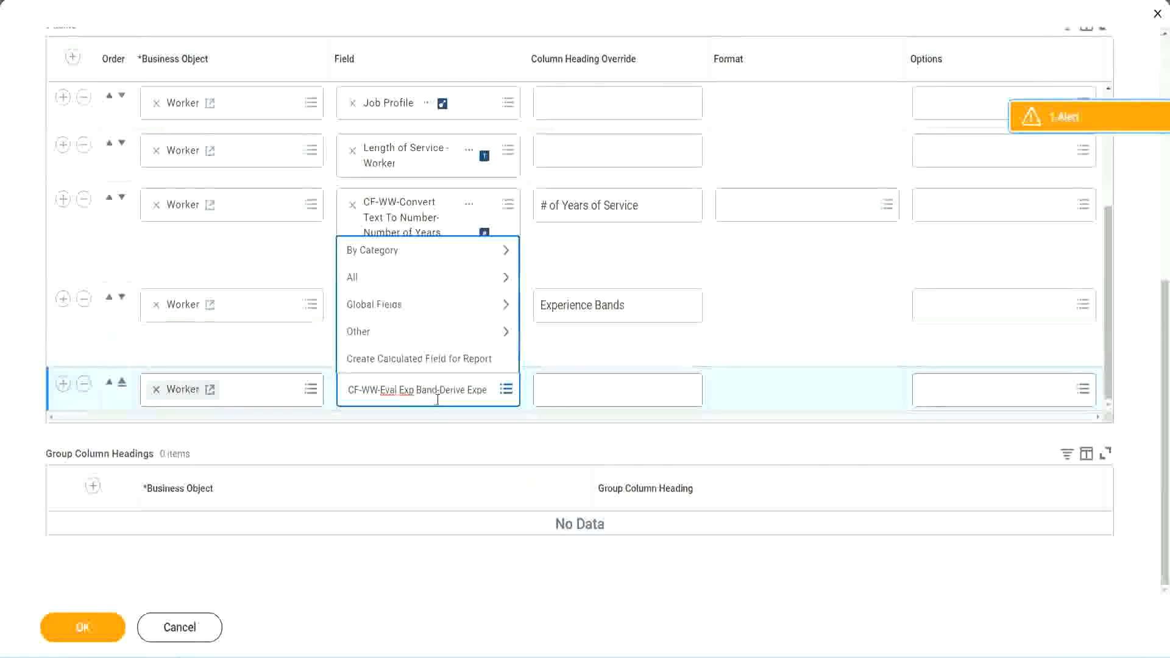
key("Delete")
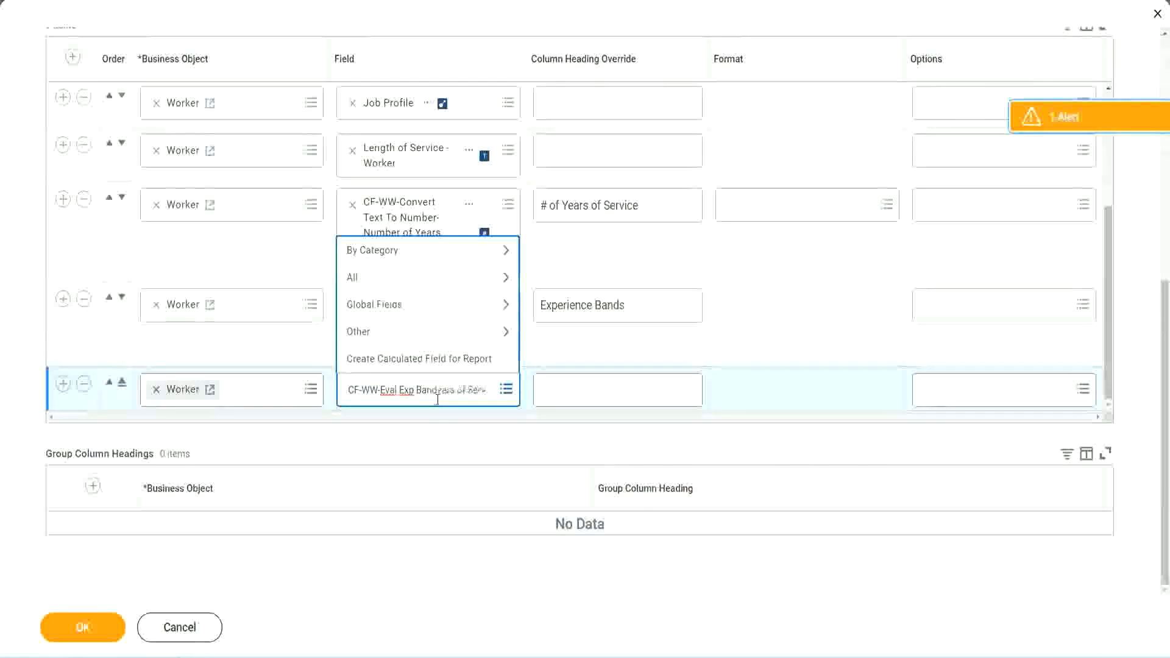
key("Delete")
key("Delete")
key("Delete")
key("Delete")
key("Delete")
key("Delete")
key("Delete")
key("Delete")
key("Delete")
key("Delete")
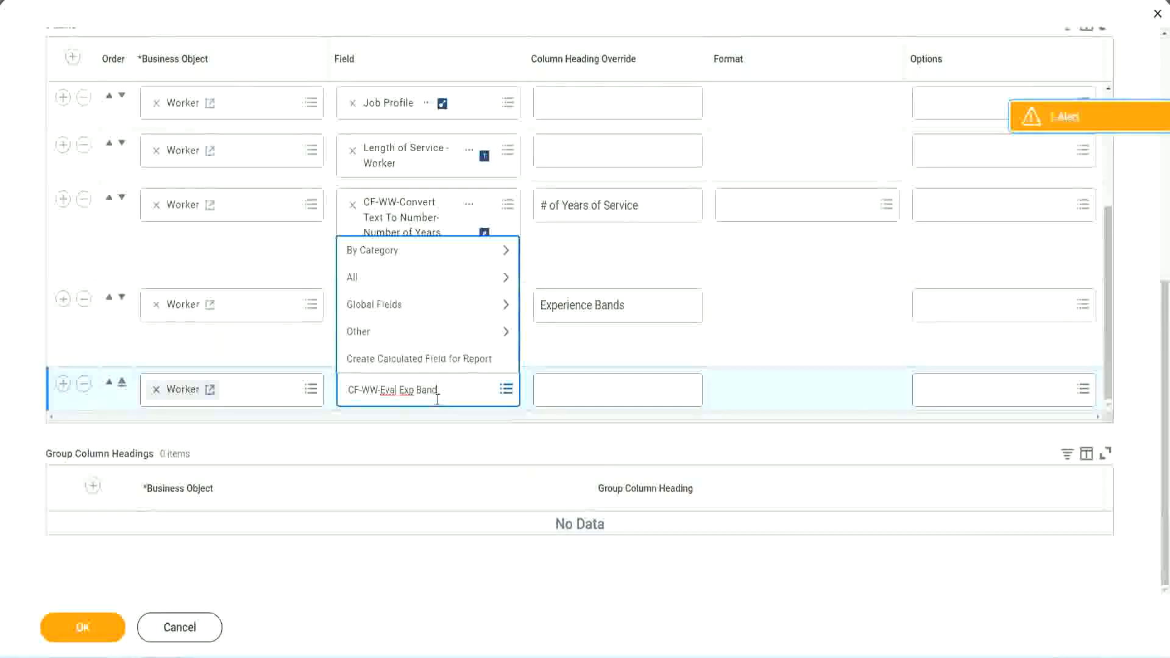
key("Return")
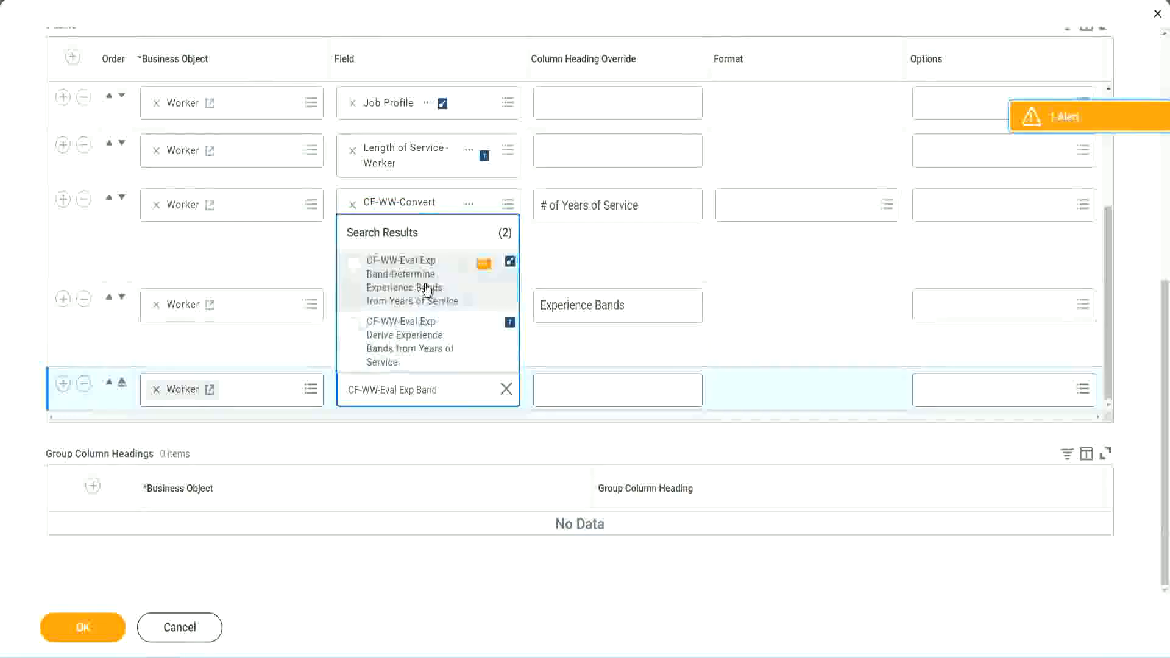
left_click(426, 287)
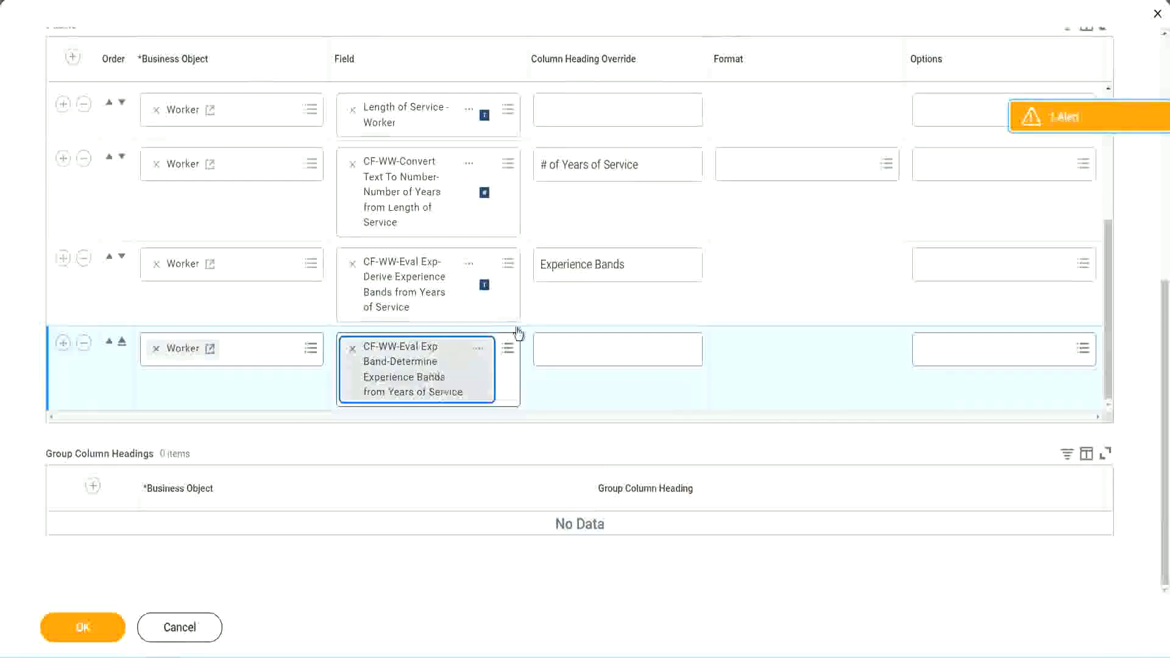
Set the new row's column heading override to Experience Bands (Eval Exp Bands), reusing the heading text of the row above
left_click(643, 265)
key("ctrl+c")
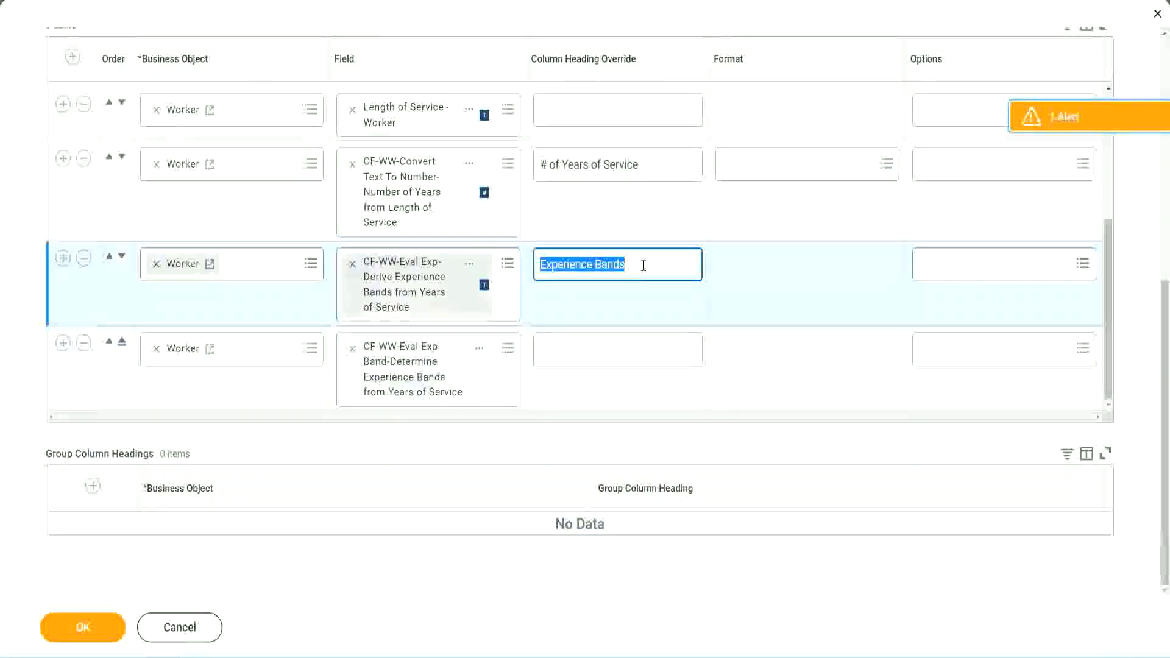
left_click(567, 348)
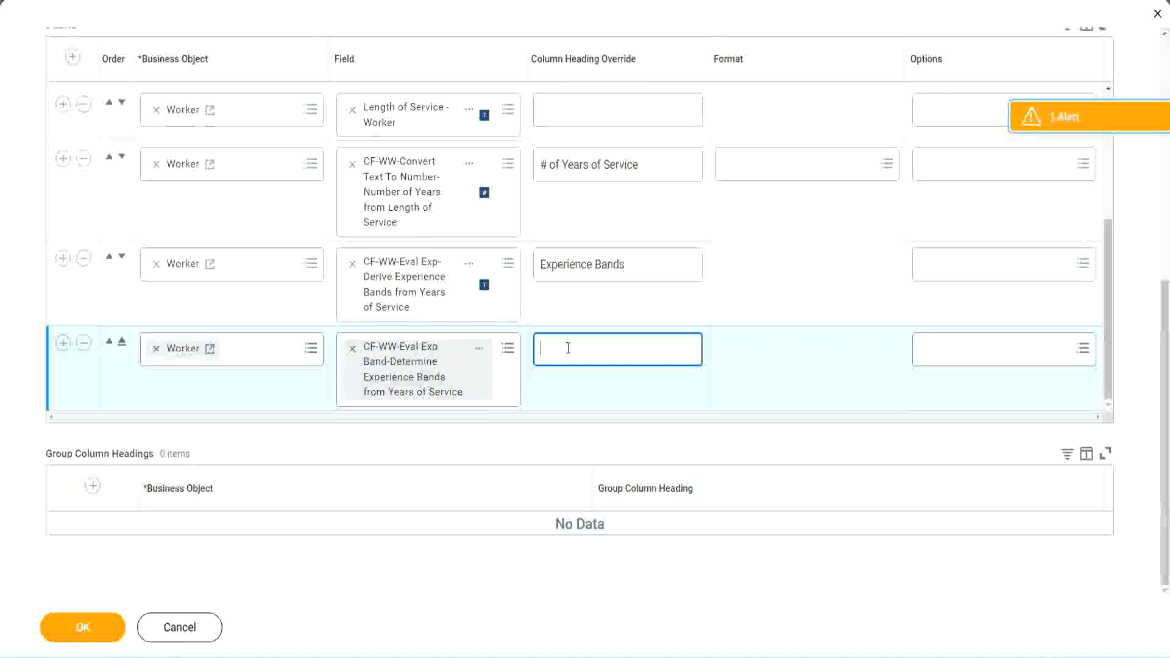
key("ctrl+v")
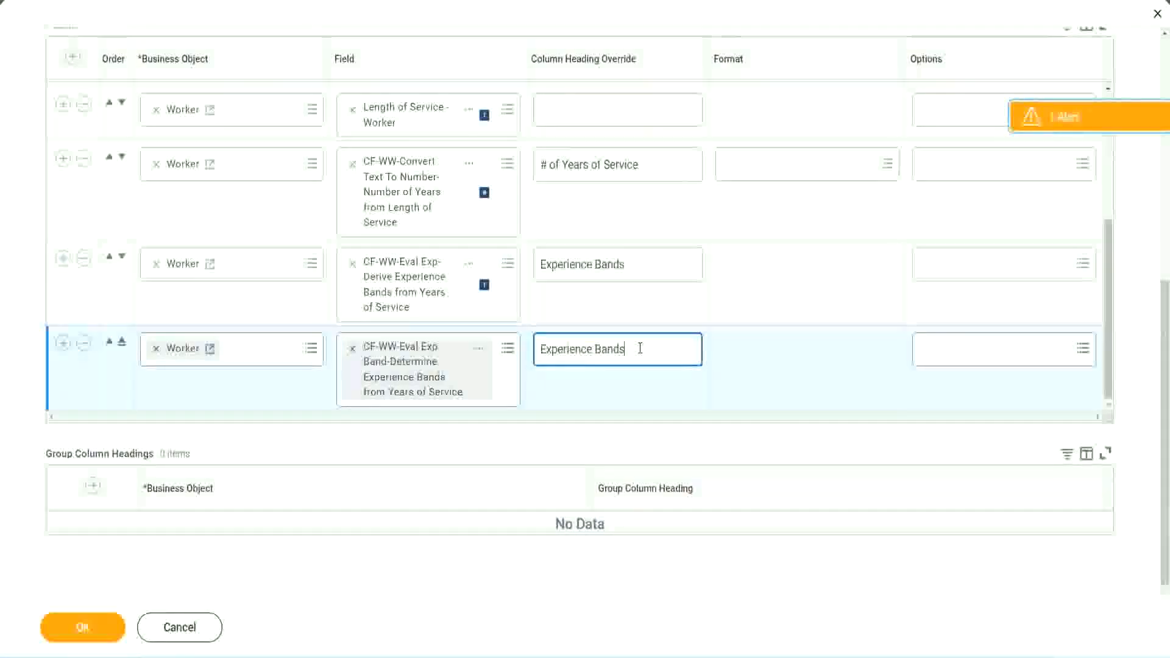
type("(")
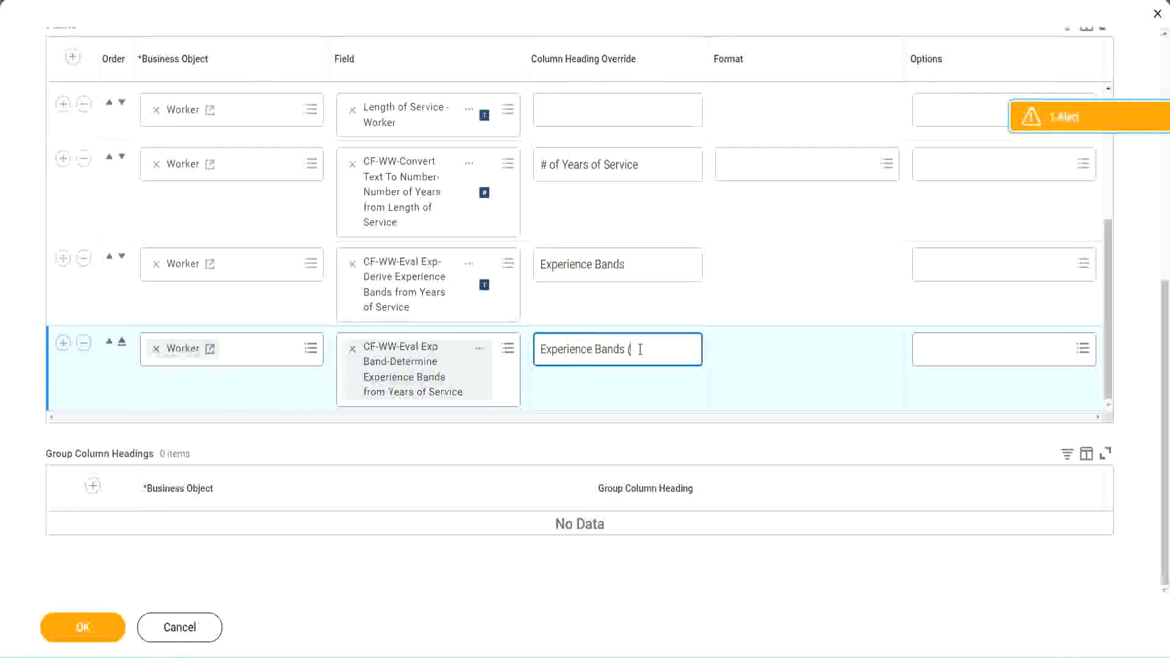
type("Eval Exp")
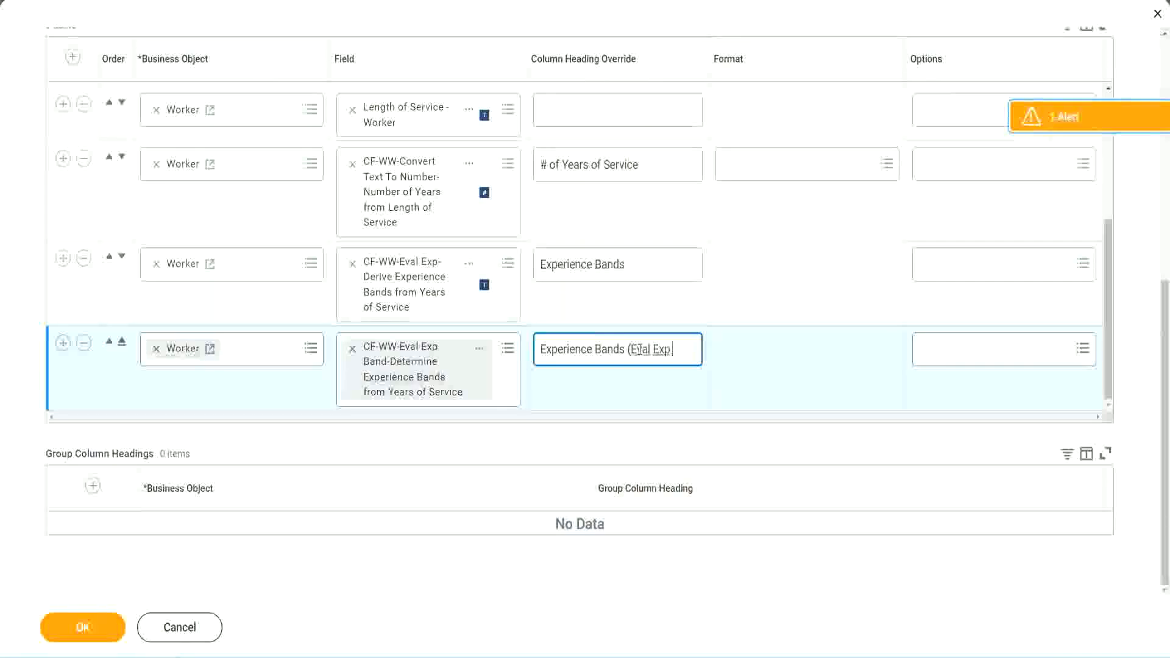
type(" Bands)")
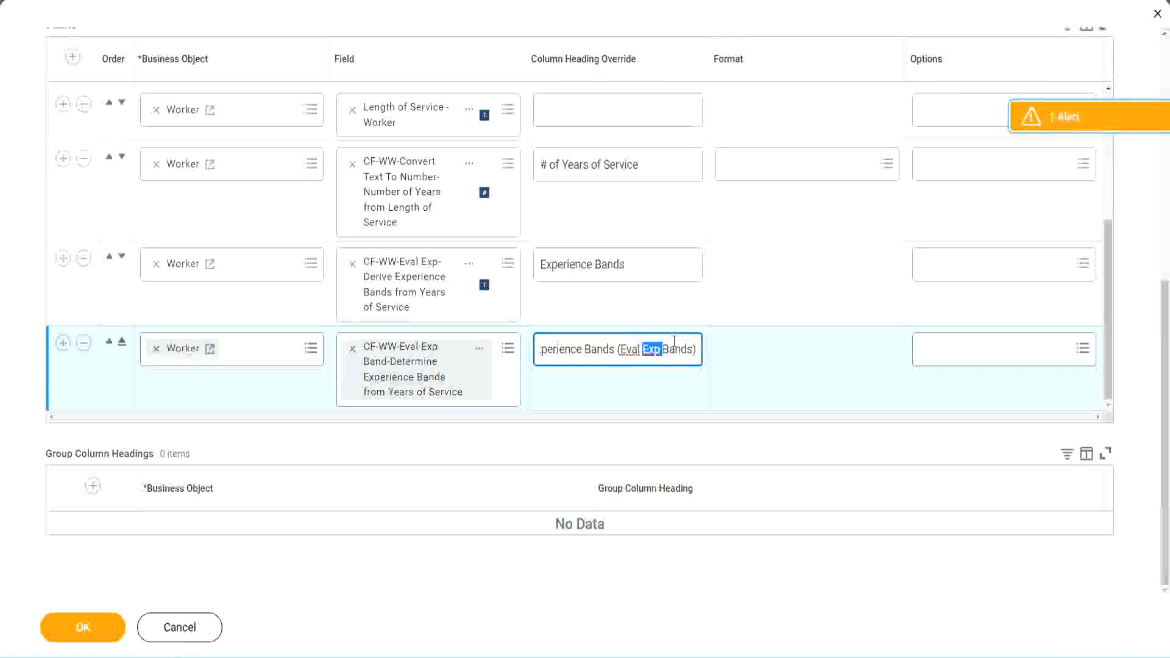
Save the changes to the WW Employee Details custom report and run it
left_click(85, 629)
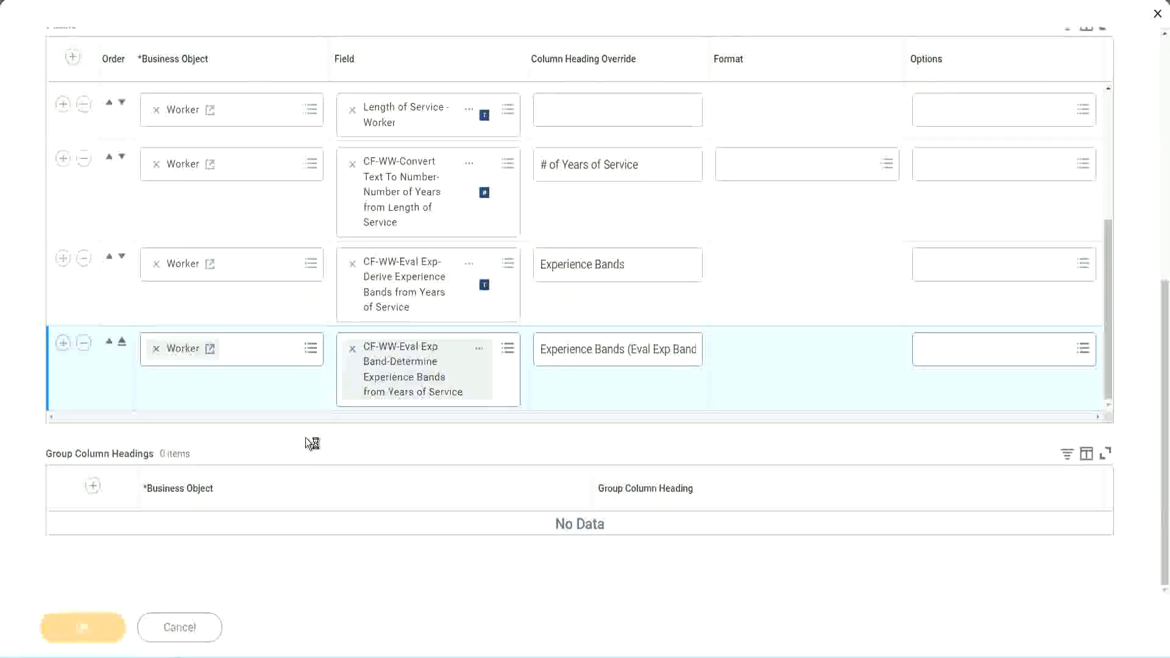
left_click(135, 619)
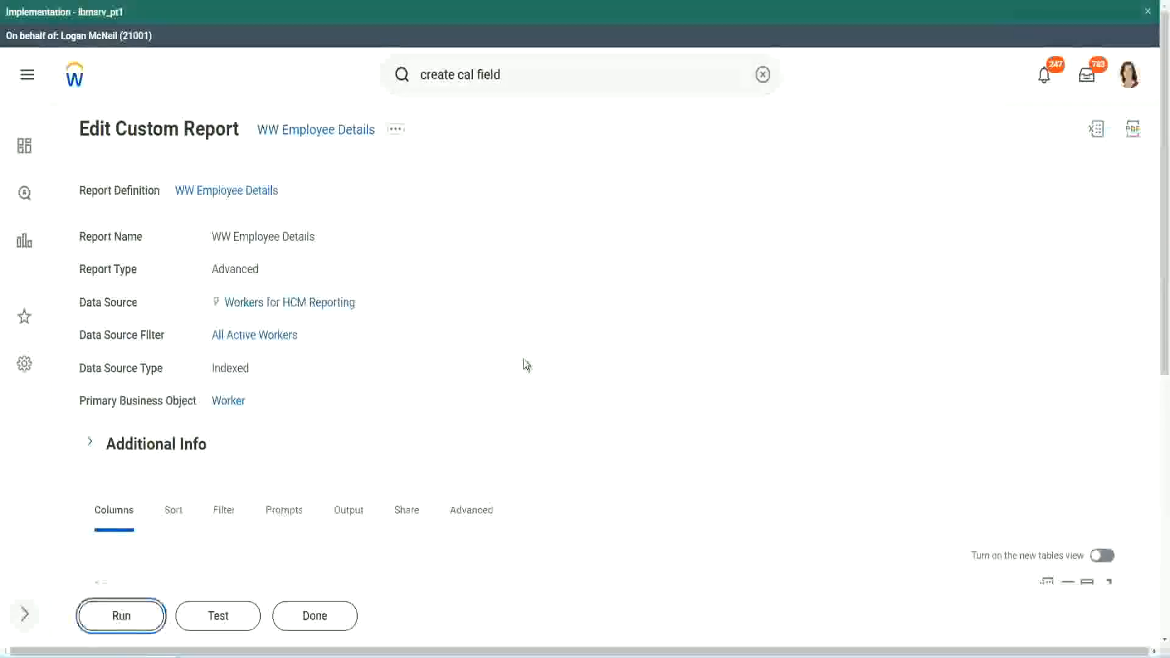